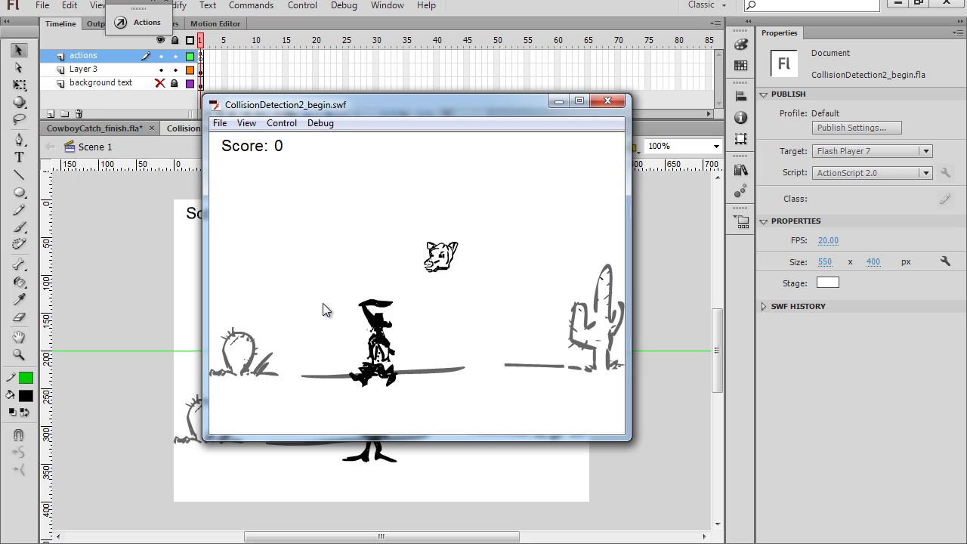
Step: Play the cow-catching test SWF to 5 catches with the arrow keys, then close it
{"action": "key", "text": "Right"}
{"action": "key", "text": "Left"}
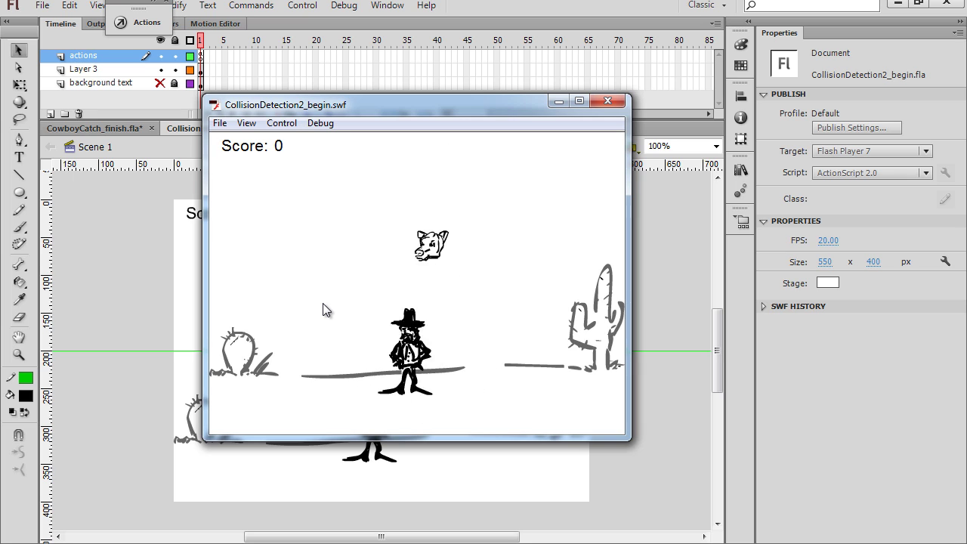
{"action": "key", "text": "Right"}
{"action": "key", "text": "Left"}
{"action": "key", "text": "Left"}
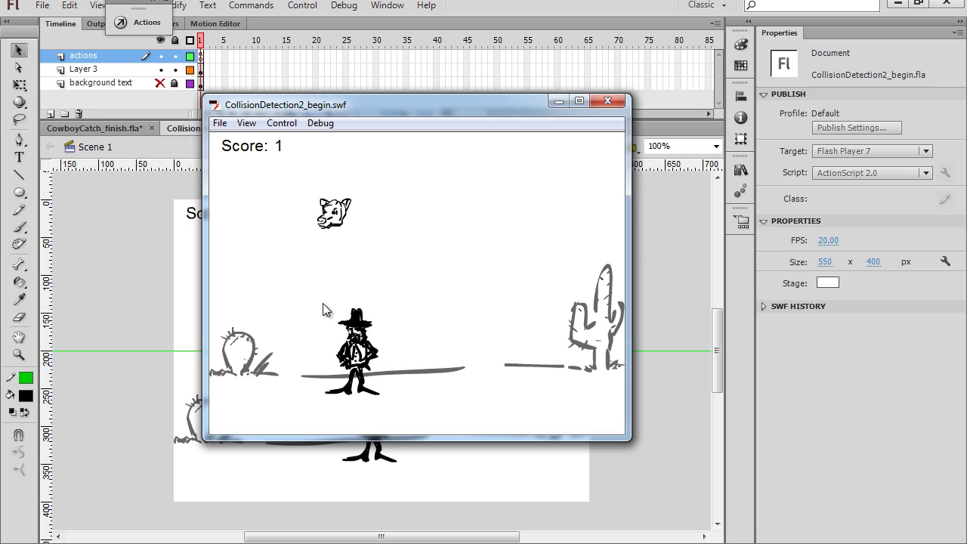
{"action": "key", "text": "Left"}
{"action": "key", "text": "Right"}
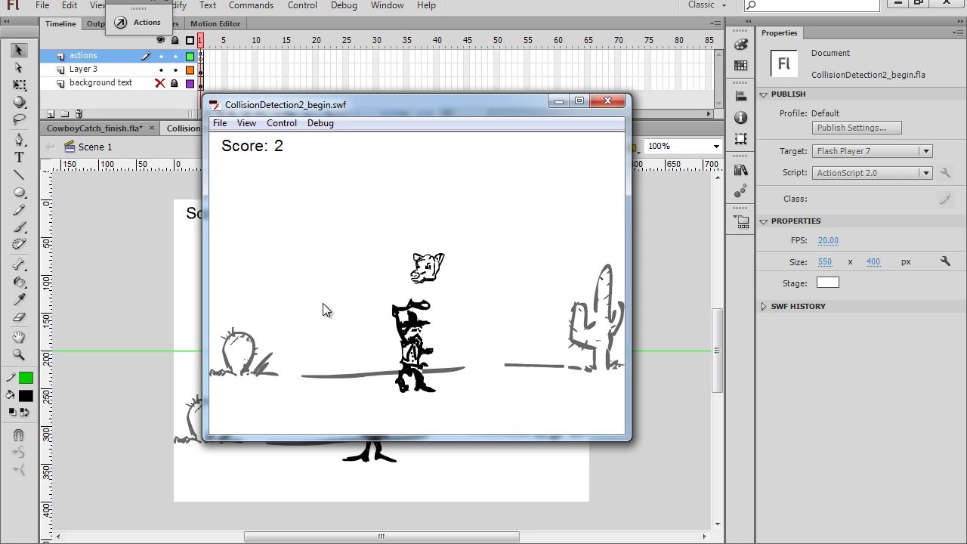
{"action": "key", "text": "Left"}
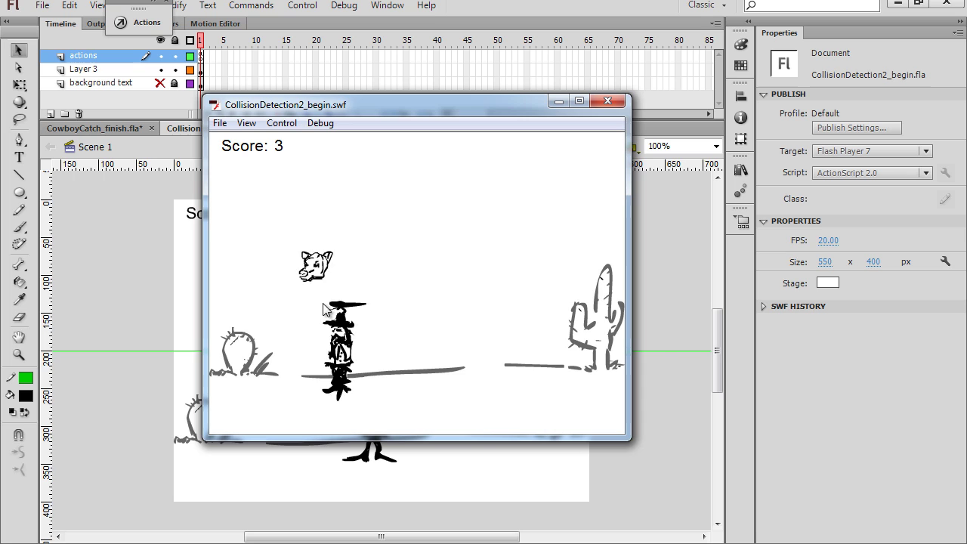
{"action": "key", "text": "Left"}
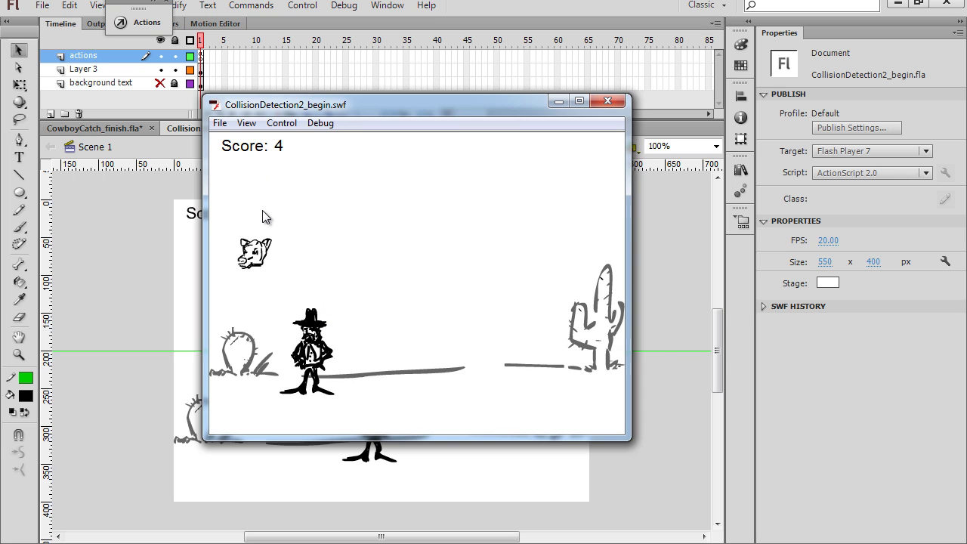
{"action": "key", "text": "Left"}
{"action": "key", "text": "Right"}
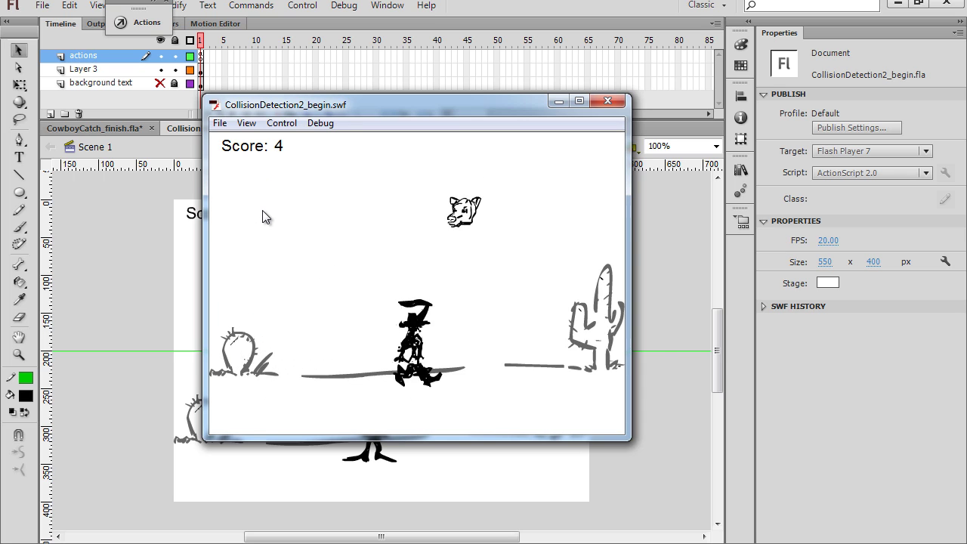
{"action": "key", "text": "Left"}
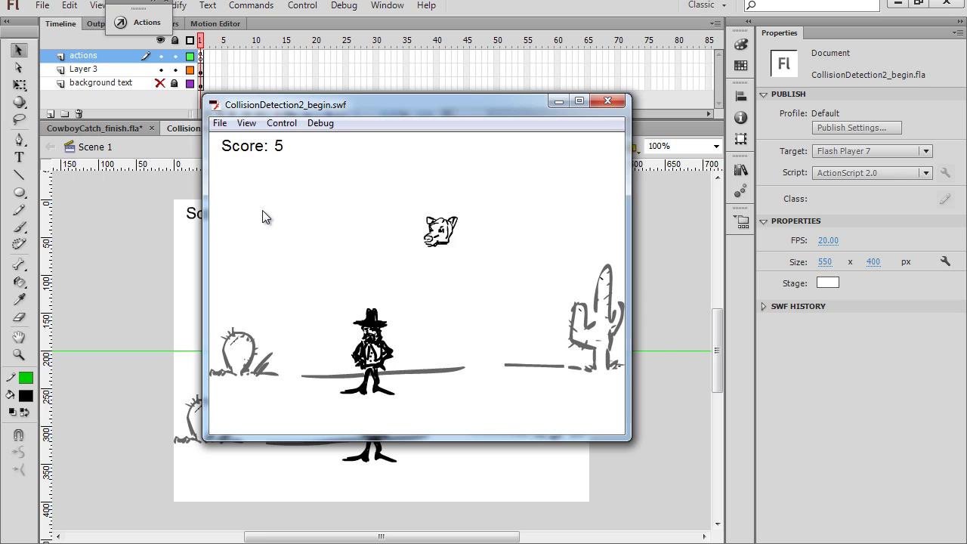
{"action": "left_click", "coordinate": [607, 100]}
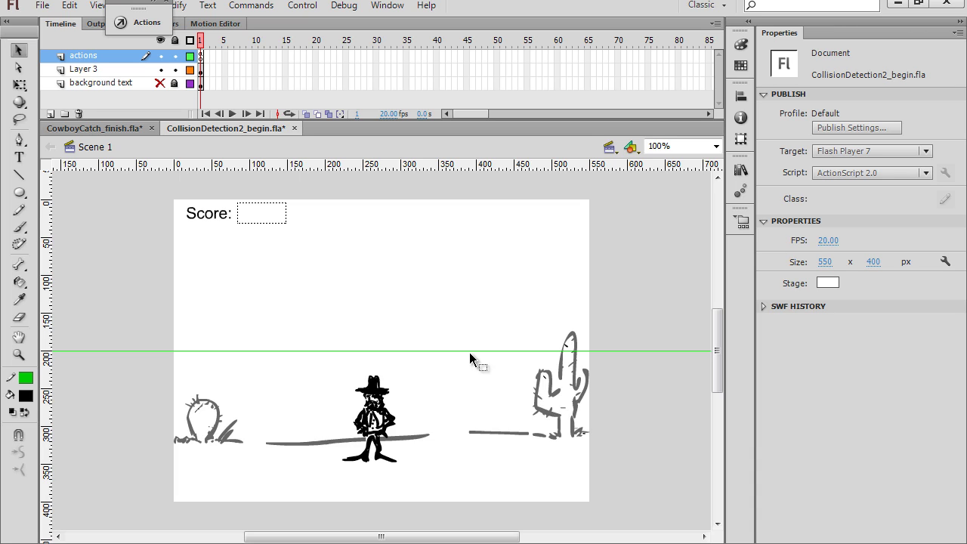
Step: Switch to CowboyCatch_finish.fla and test the movie with Ctrl+Enter to show its title screen
{"action": "left_click", "coordinate": [71, 129]}
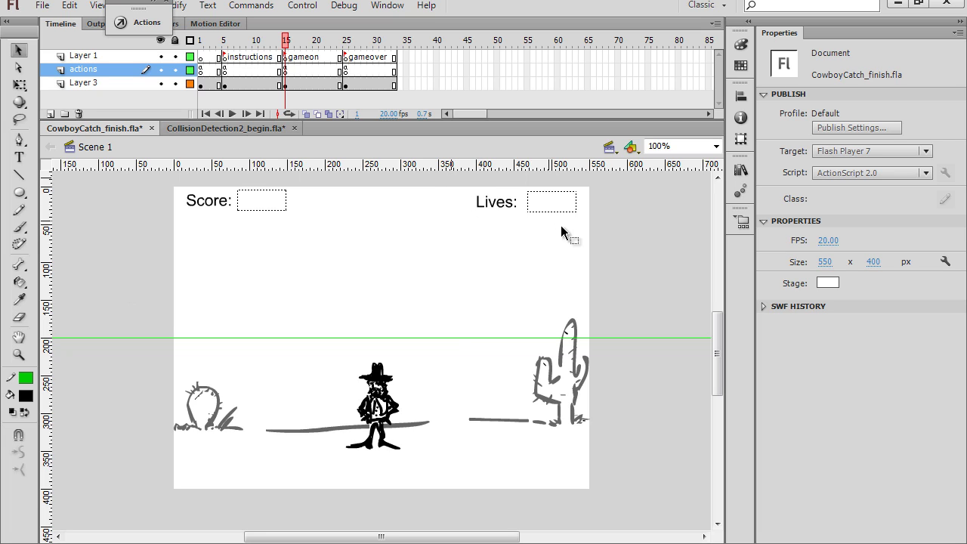
{"action": "left_click_drag", "start_coordinate": [597, 231], "coordinate": [453, 180]}
{"action": "left_click", "coordinate": [391, 338]}
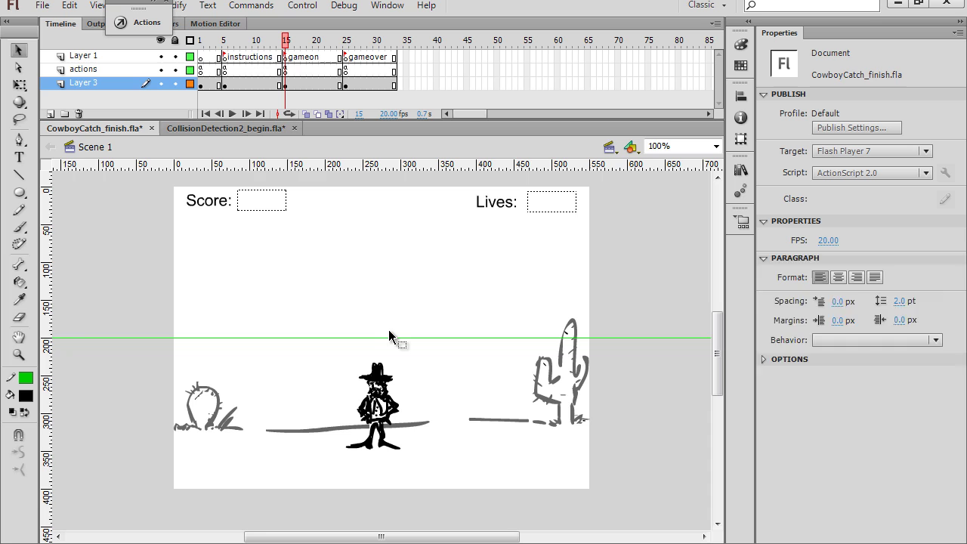
{"action": "key", "text": "ctrl+Return"}
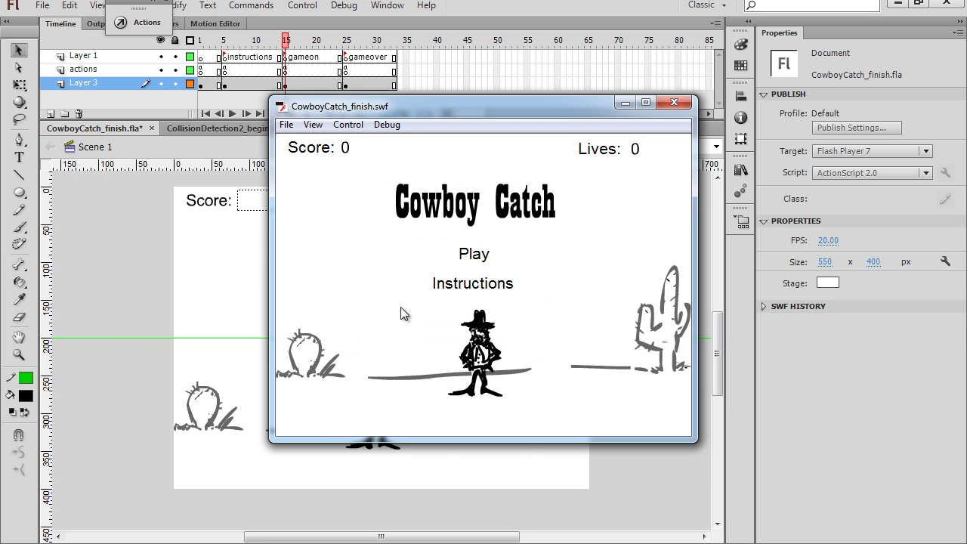
Step: View the Instructions screen, start the game, and steer the cowboy toward falling cows
{"action": "left_click", "coordinate": [471, 283]}
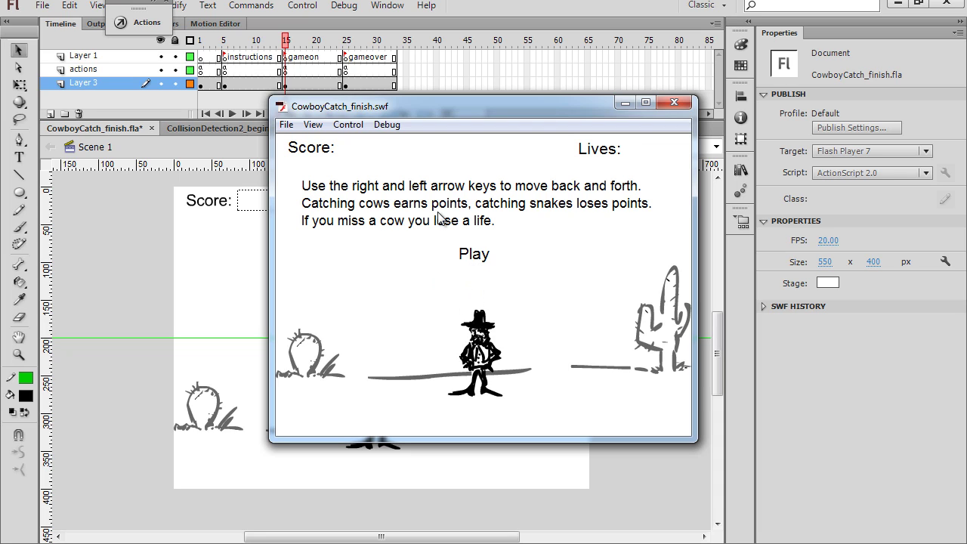
{"action": "left_click", "coordinate": [474, 258]}
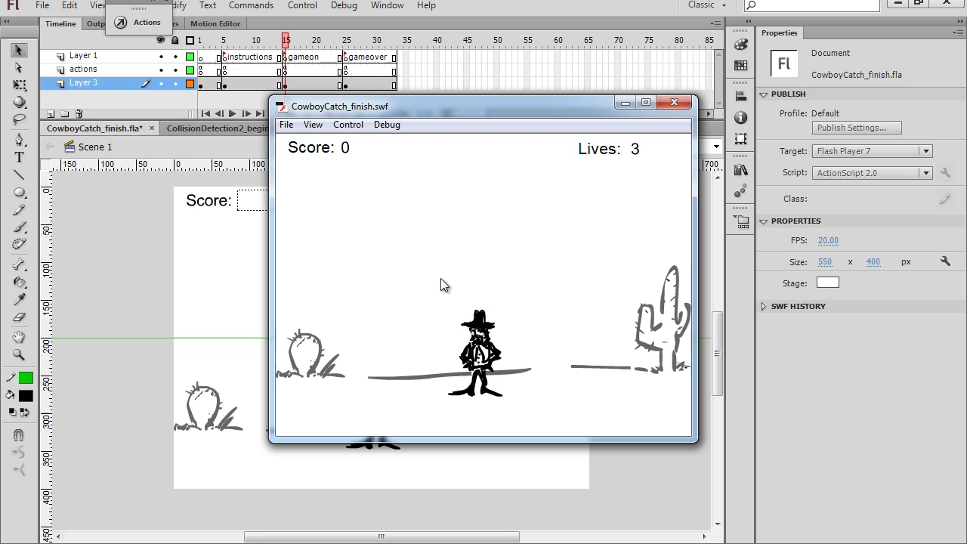
{"action": "key", "text": "Left"}
{"action": "key", "text": "Right"}
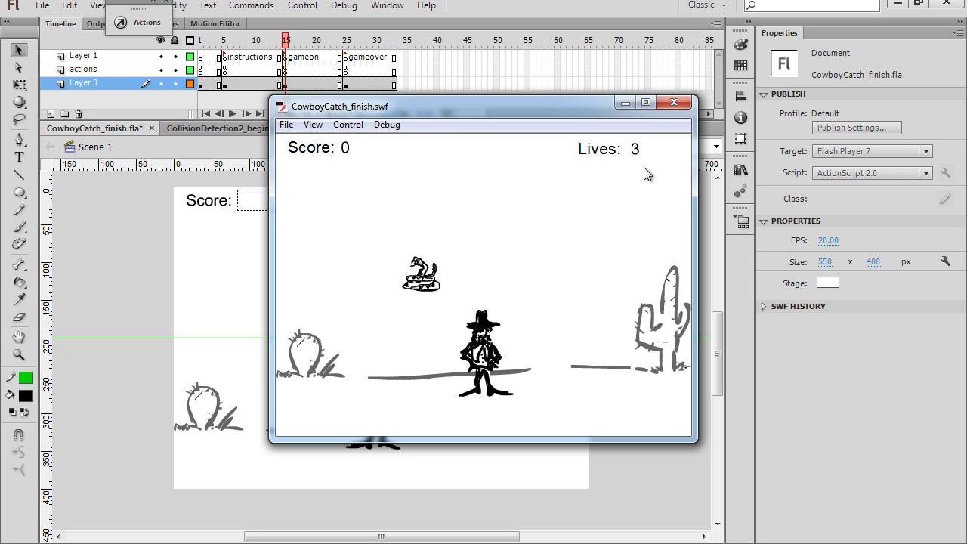
{"action": "key", "text": "Left"}
{"action": "key", "text": "Right"}
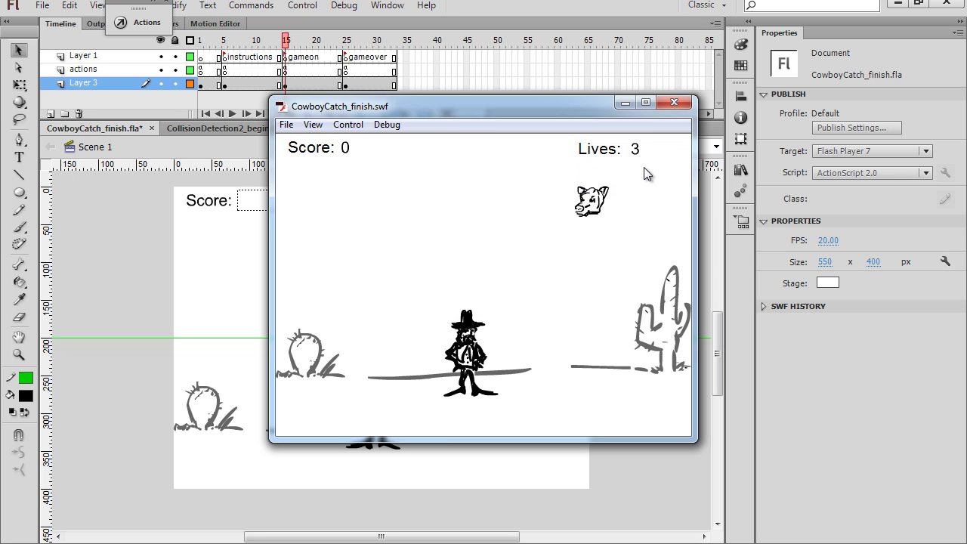
{"action": "key", "text": "Right"}
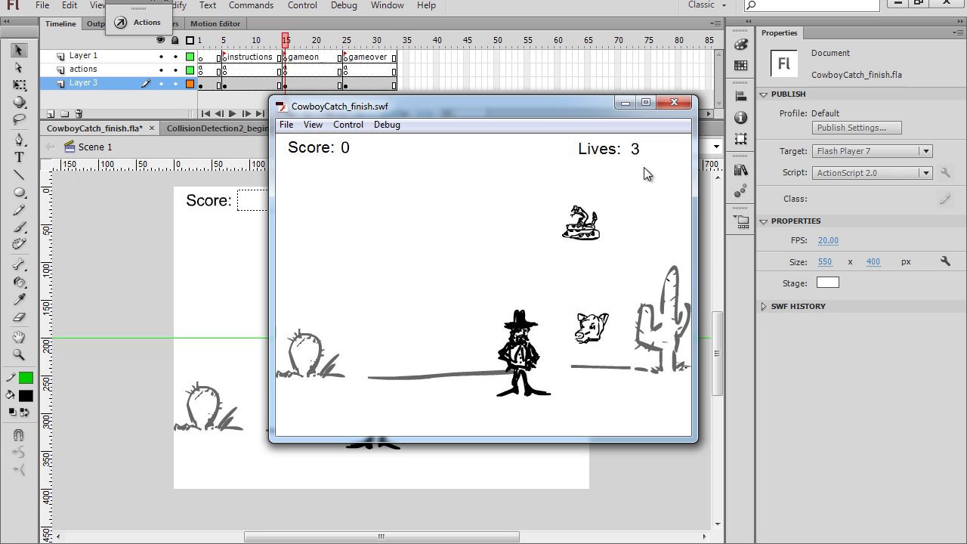
{"action": "key", "text": "Right"}
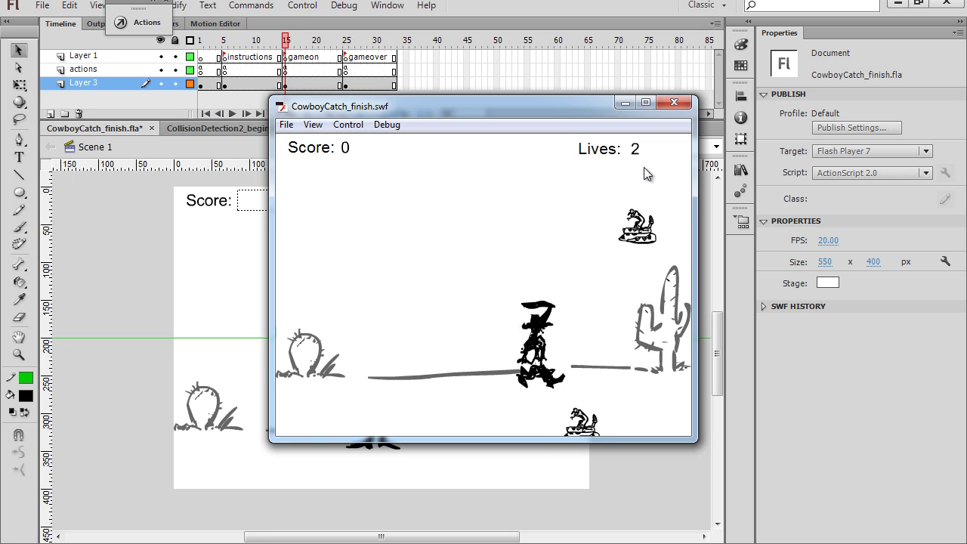
{"action": "key", "text": "Right"}
Step: Keep catching cows until Game Over at score 5, then choose Play Again
{"action": "key", "text": "Left"}
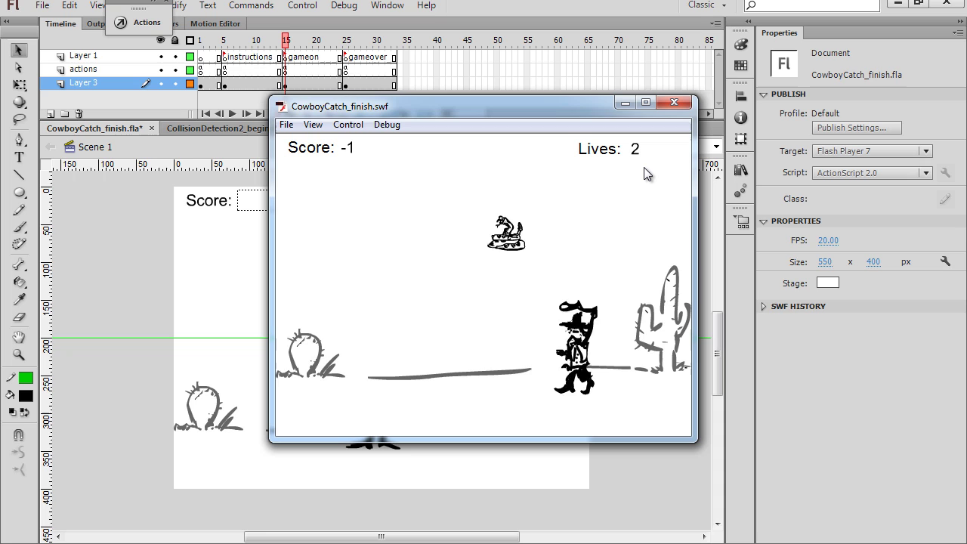
{"action": "key", "text": "Left"}
{"action": "key", "text": "Left"}
{"action": "key", "text": "Right"}
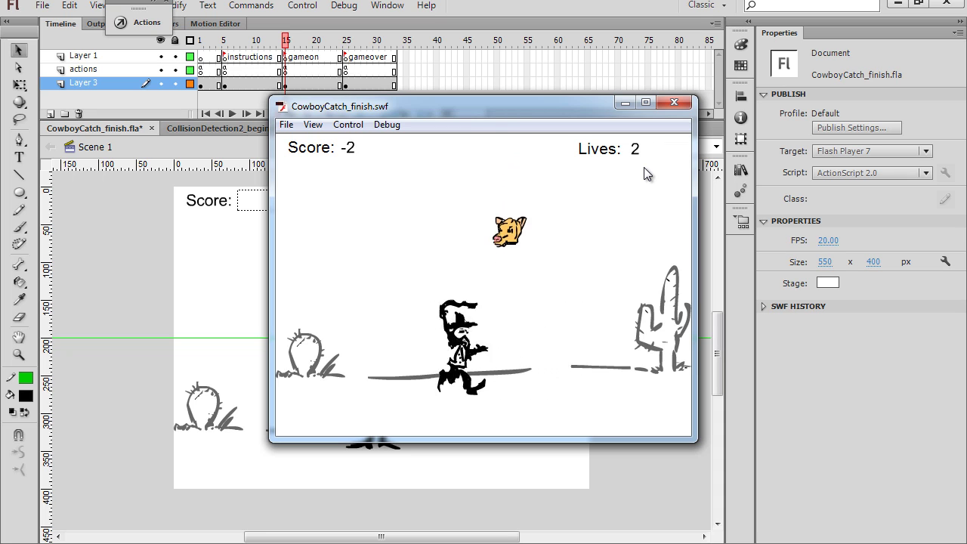
{"action": "key", "text": "Right"}
{"action": "key", "text": "Left"}
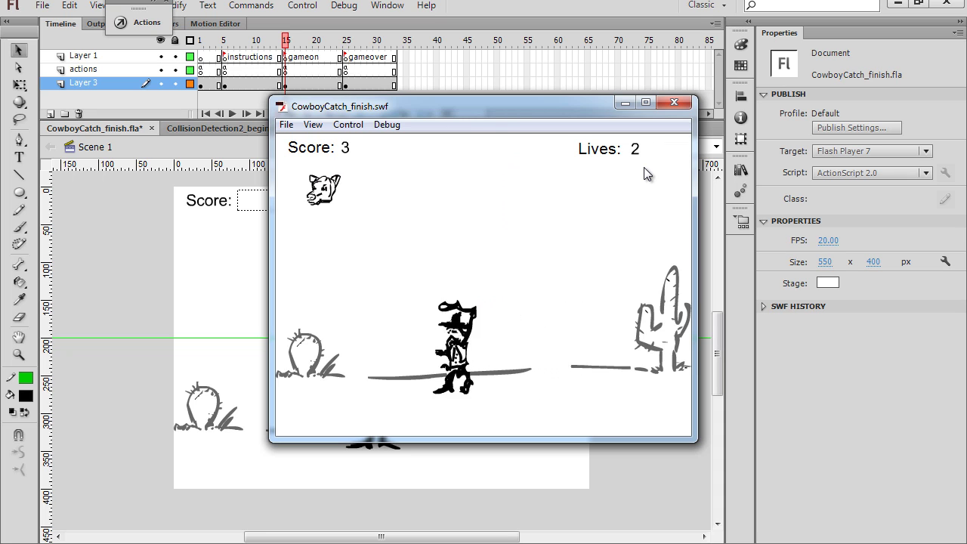
{"action": "key", "text": "Left"}
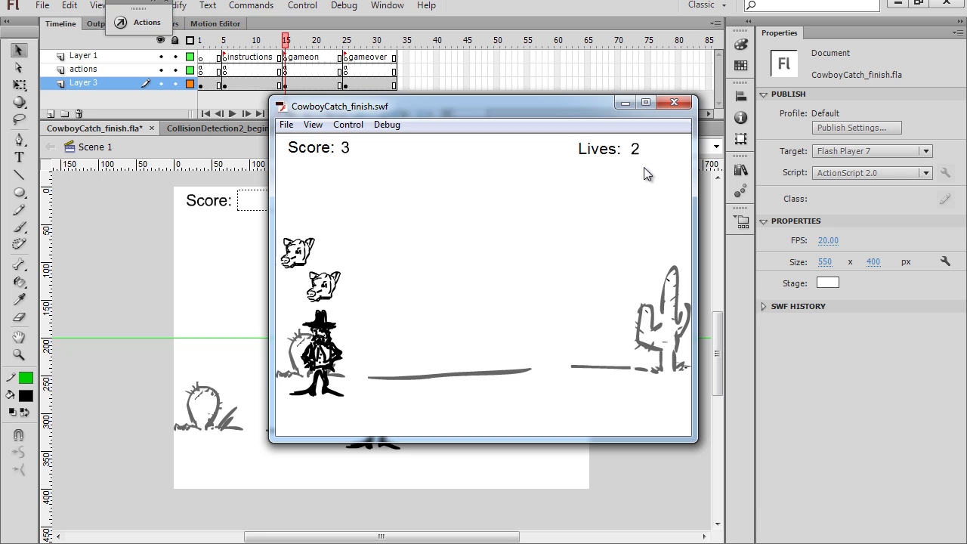
{"action": "key", "text": "Right"}
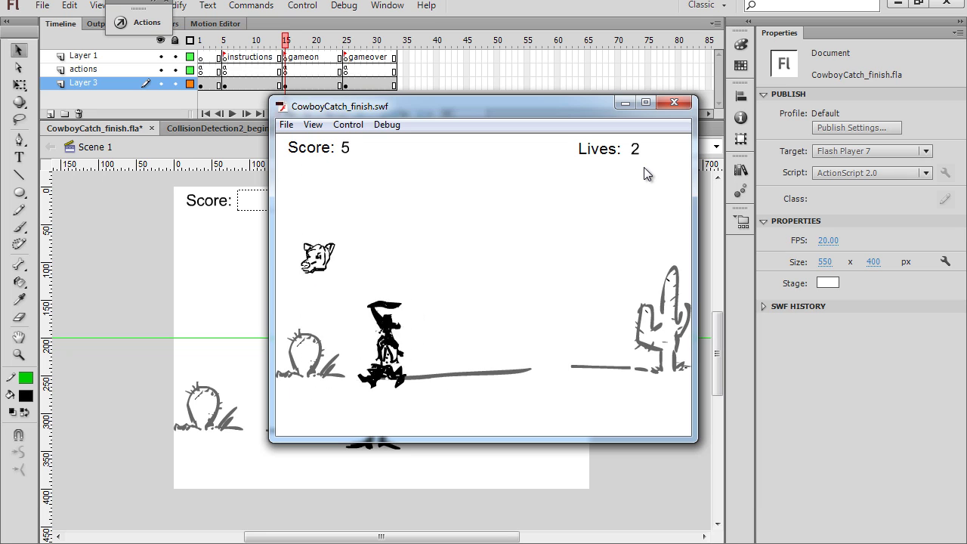
{"action": "key", "text": "Right"}
{"action": "key", "text": "Right"}
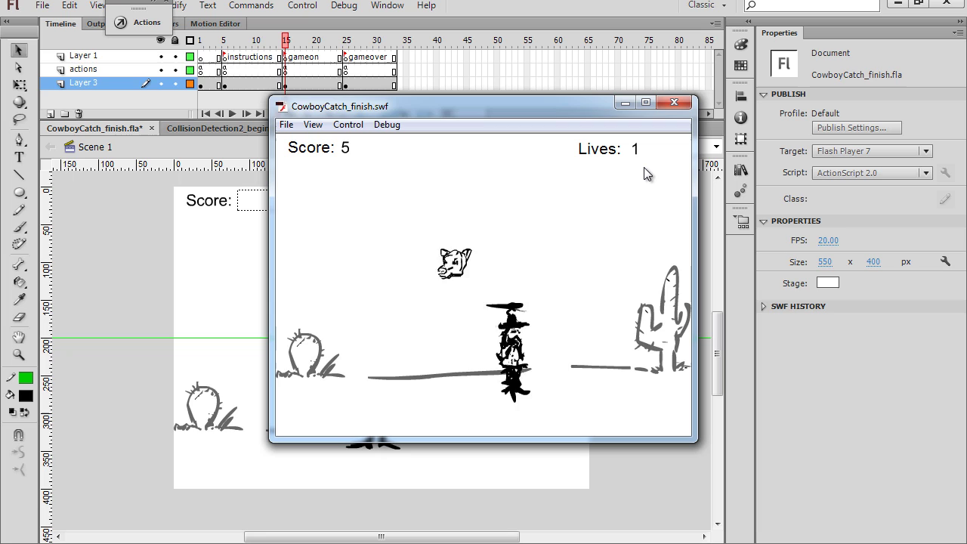
{"action": "key", "text": "Right"}
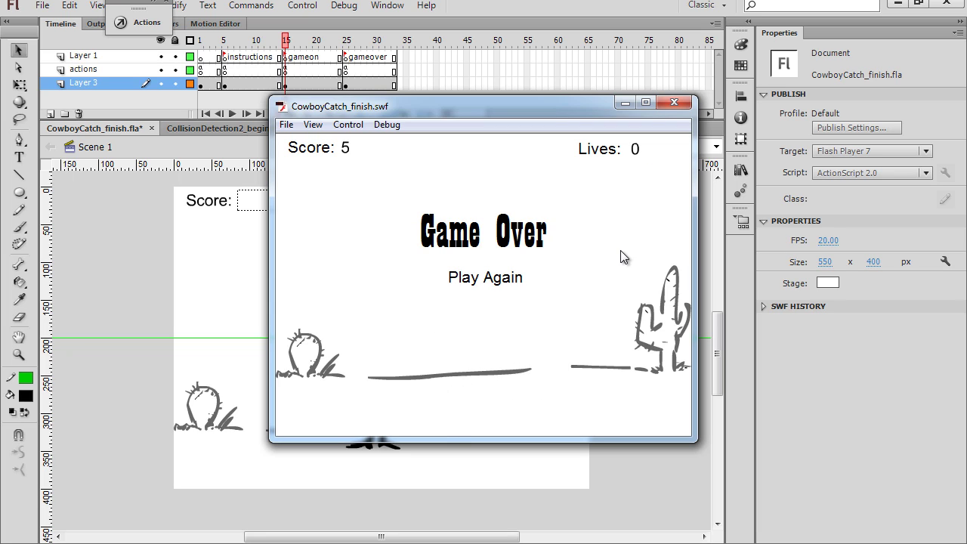
{"action": "left_click", "coordinate": [488, 286]}
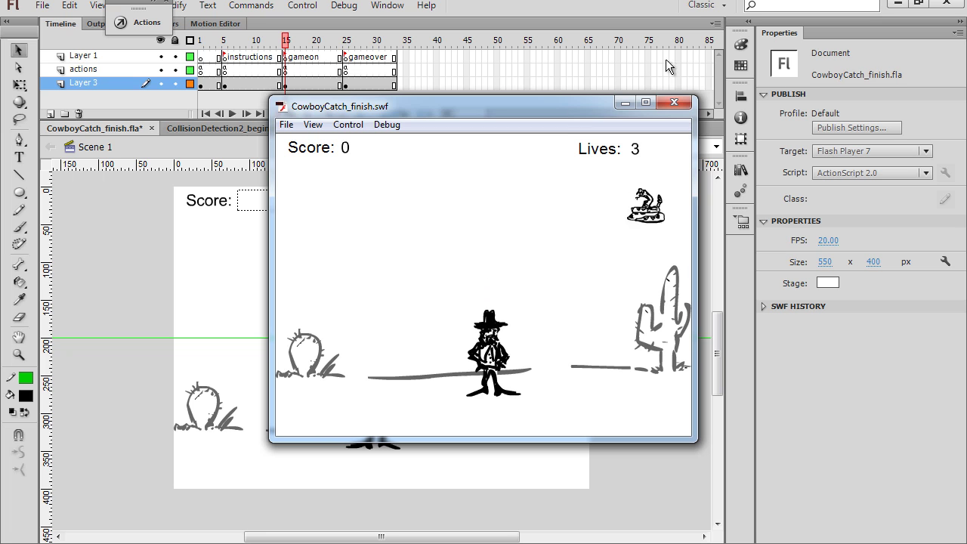
Step: Close the test window and delete the background text layer, keeping actions and Layer 3
{"action": "left_click", "coordinate": [672, 100]}
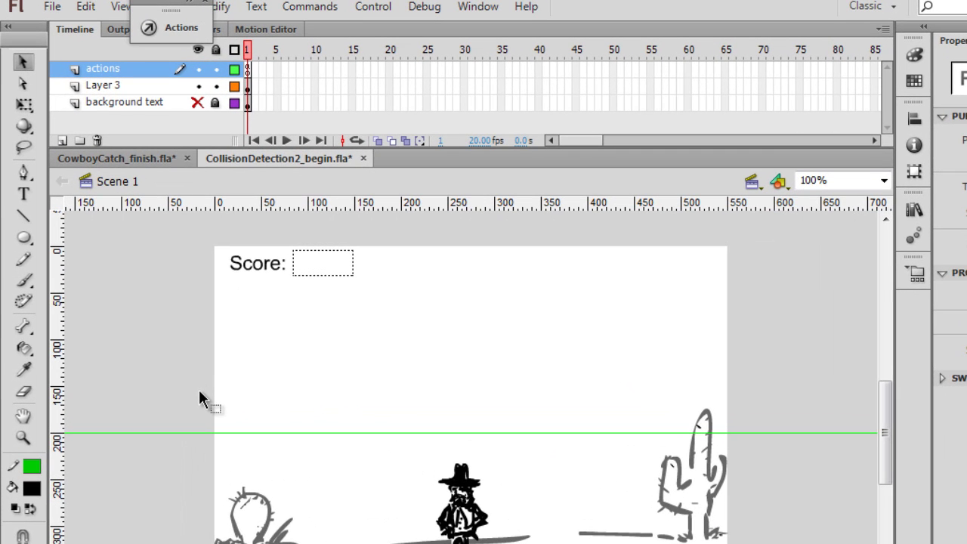
{"action": "left_click", "coordinate": [196, 103]}
{"action": "left_click", "coordinate": [150, 103]}
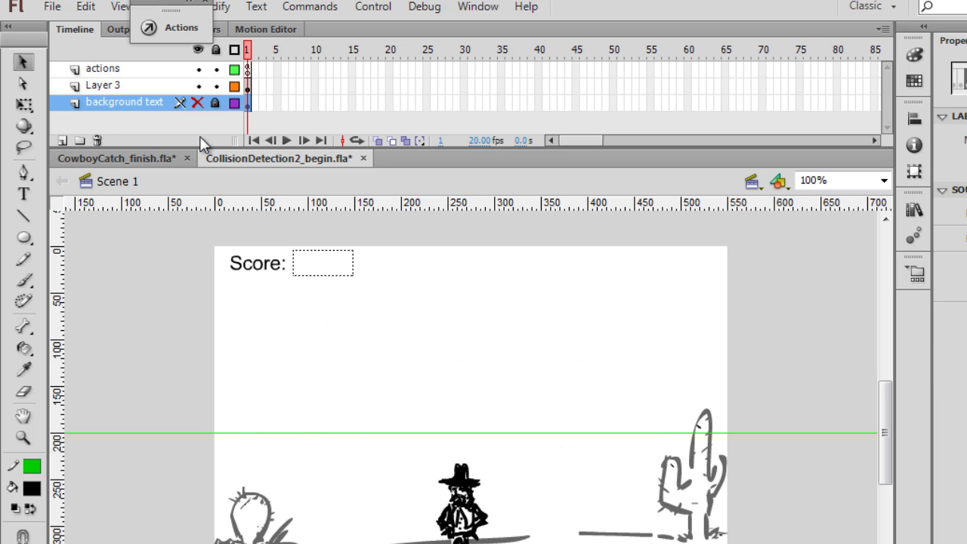
{"action": "left_click", "coordinate": [97, 140]}
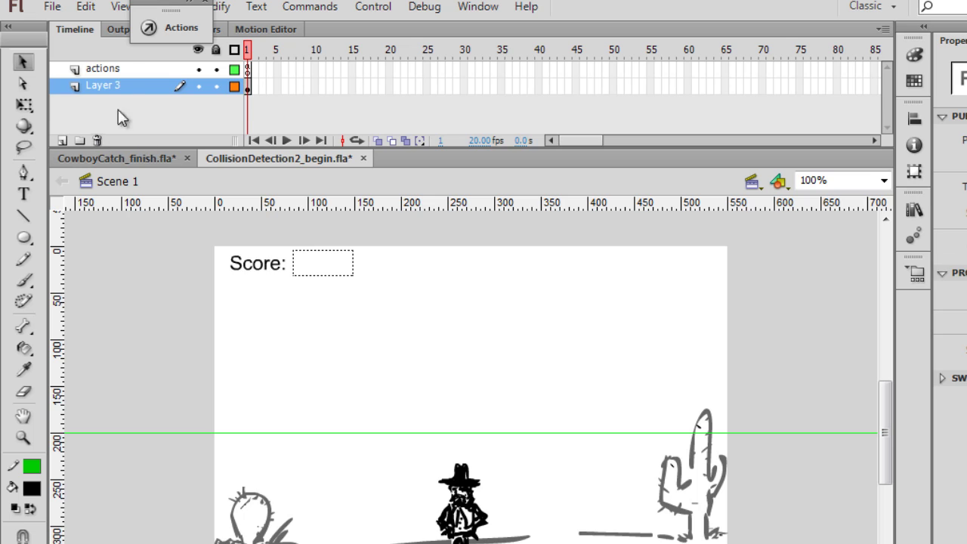
{"action": "left_click", "coordinate": [109, 72]}
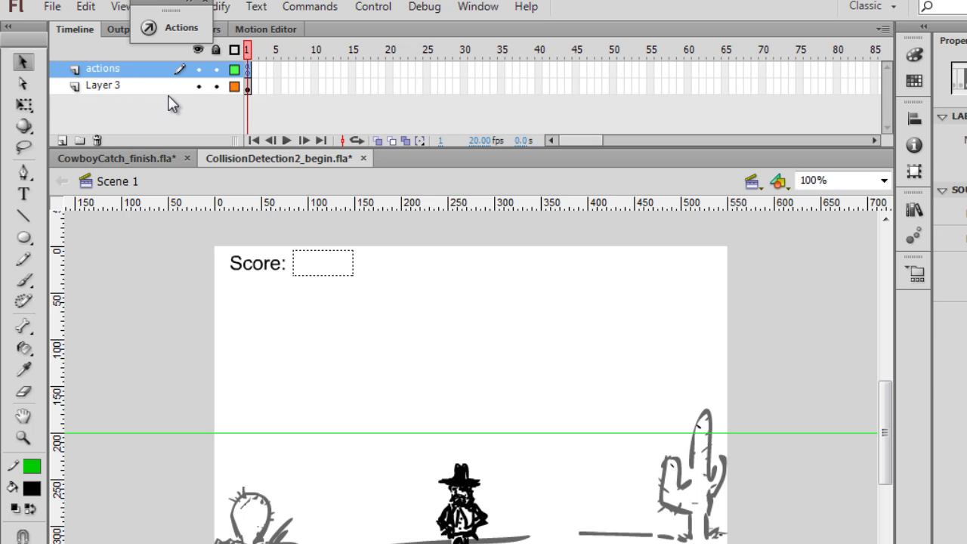
Step: Insert a new layer above actions and rename it 'labels'
{"action": "left_click", "coordinate": [61, 140]}
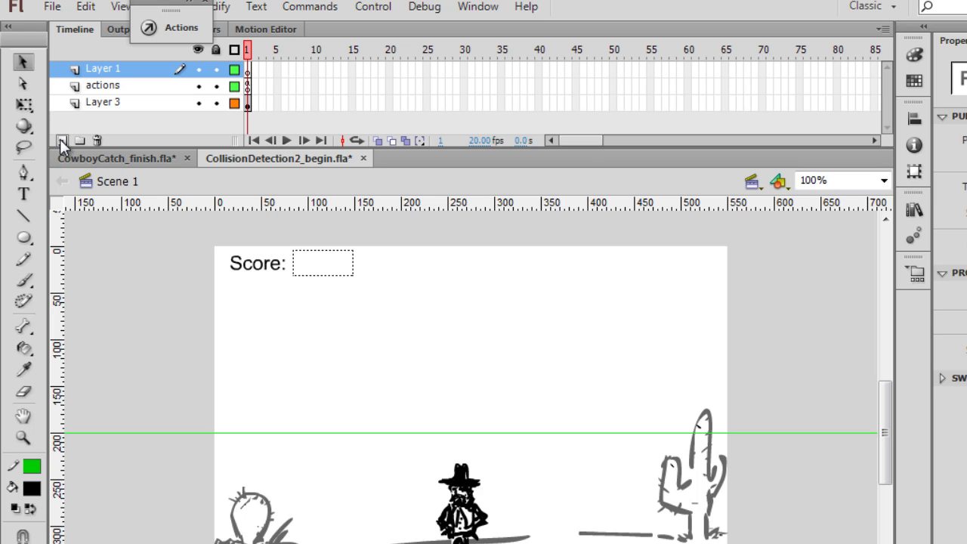
{"action": "double_click", "coordinate": [102, 69]}
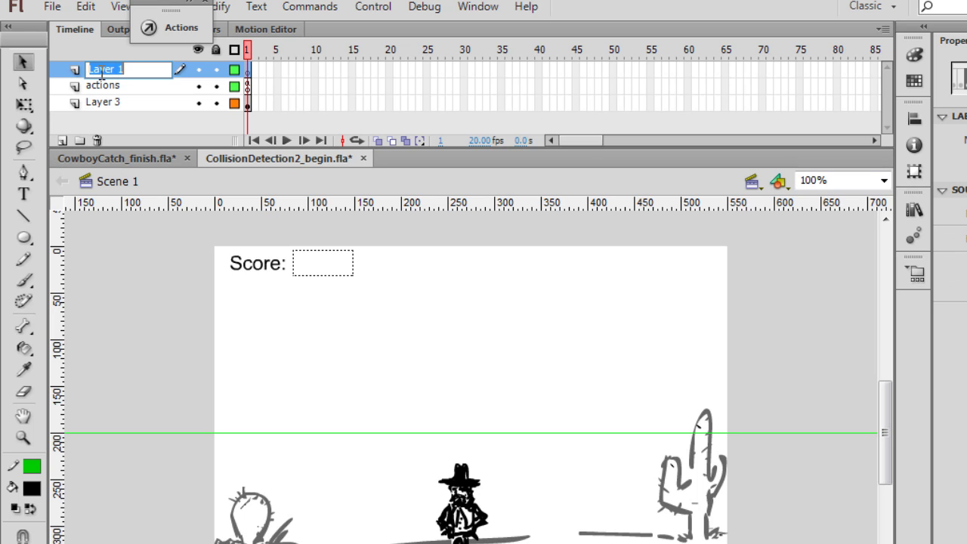
{"action": "type", "text": "labels"}
Step: Add labels-layer keyframes labelled 'instructions' at frame 5 and 'gameon' at frame 15
{"action": "left_click", "coordinate": [279, 69]}
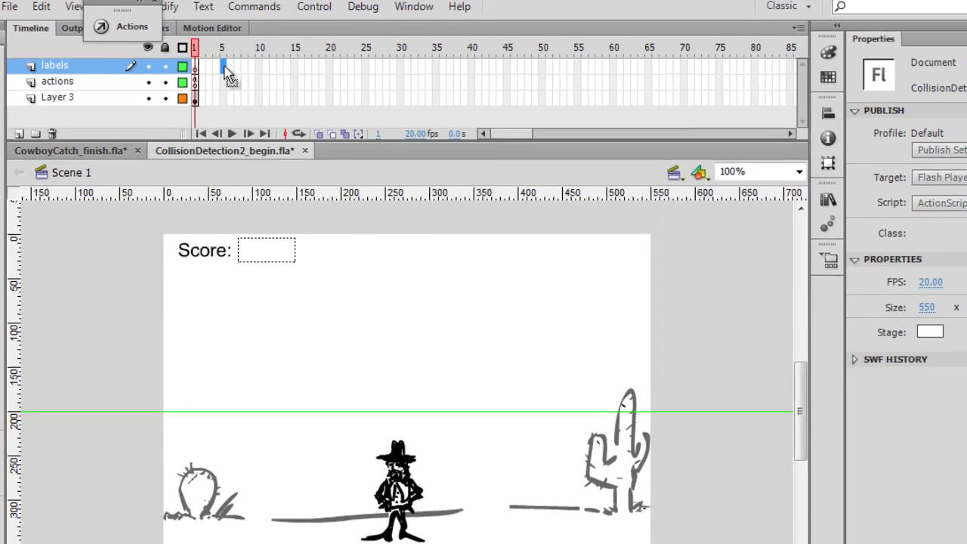
{"action": "key", "text": "F6"}
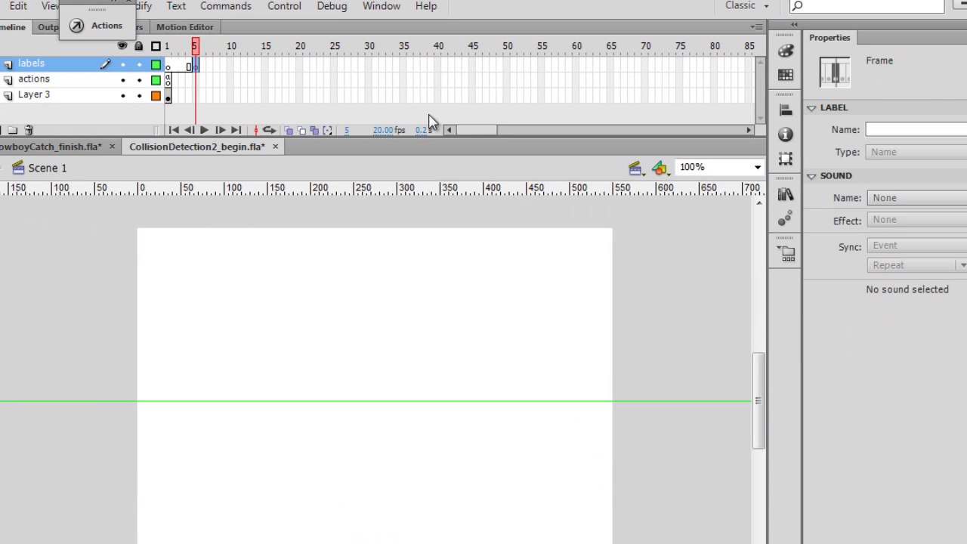
{"action": "left_click", "coordinate": [896, 128]}
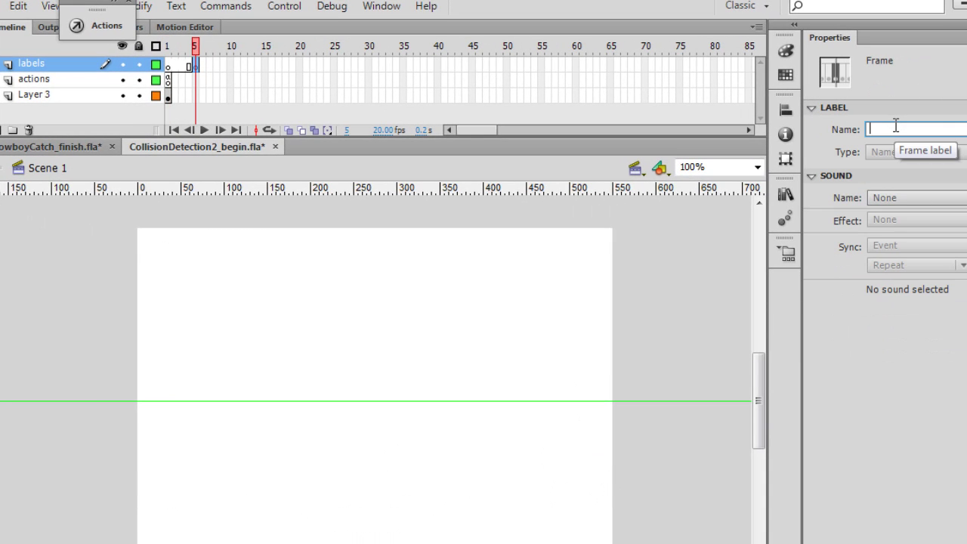
{"action": "type", "text": "instructions"}
{"action": "key", "text": "Return"}
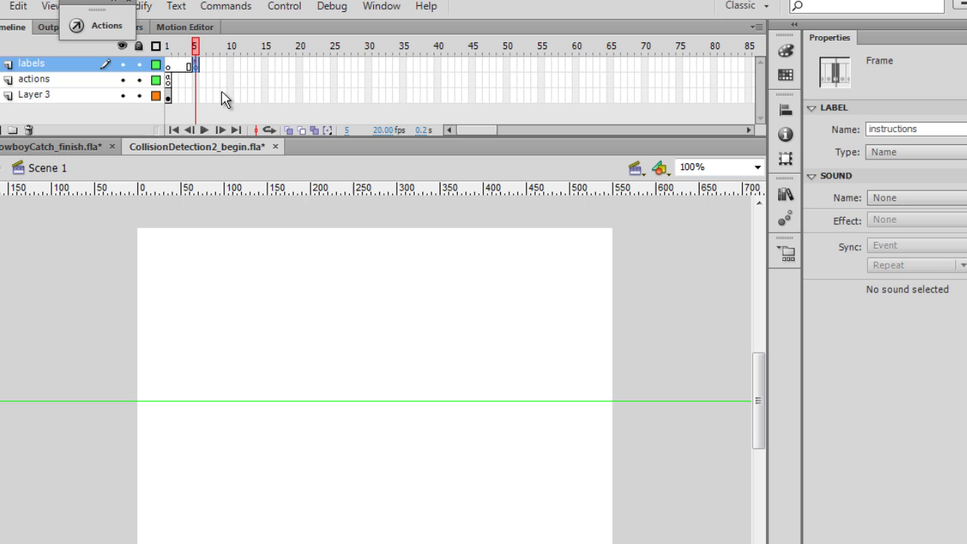
{"action": "left_click", "coordinate": [266, 66]}
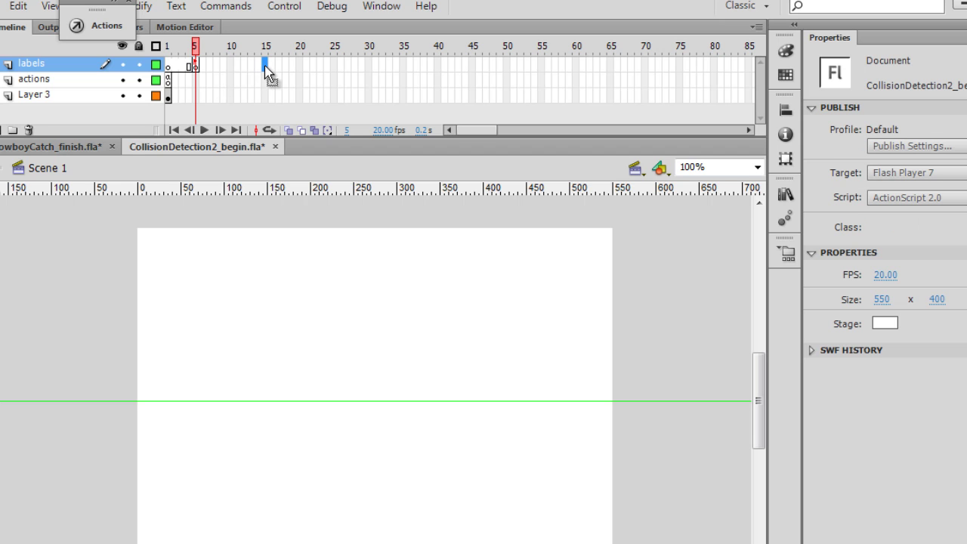
{"action": "key", "text": "F7"}
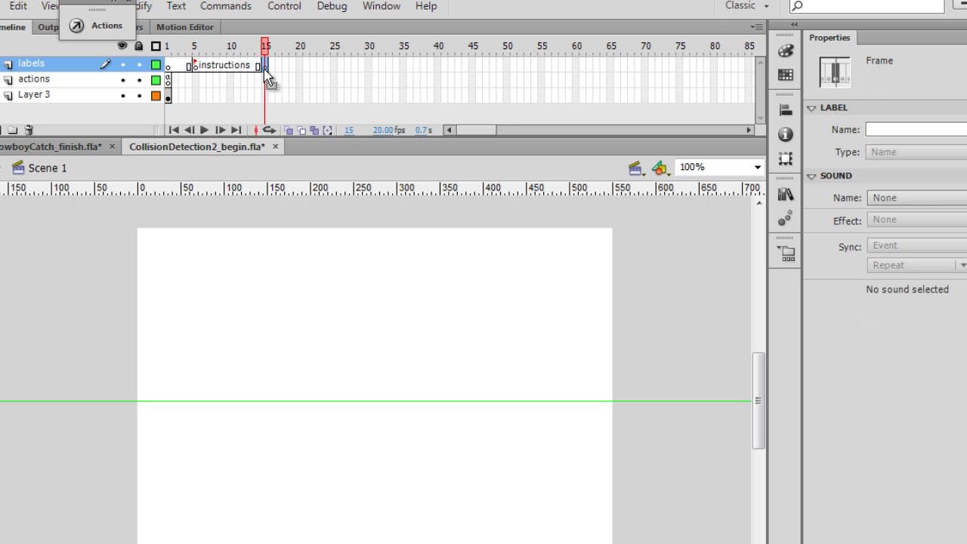
{"action": "left_click", "coordinate": [882, 130]}
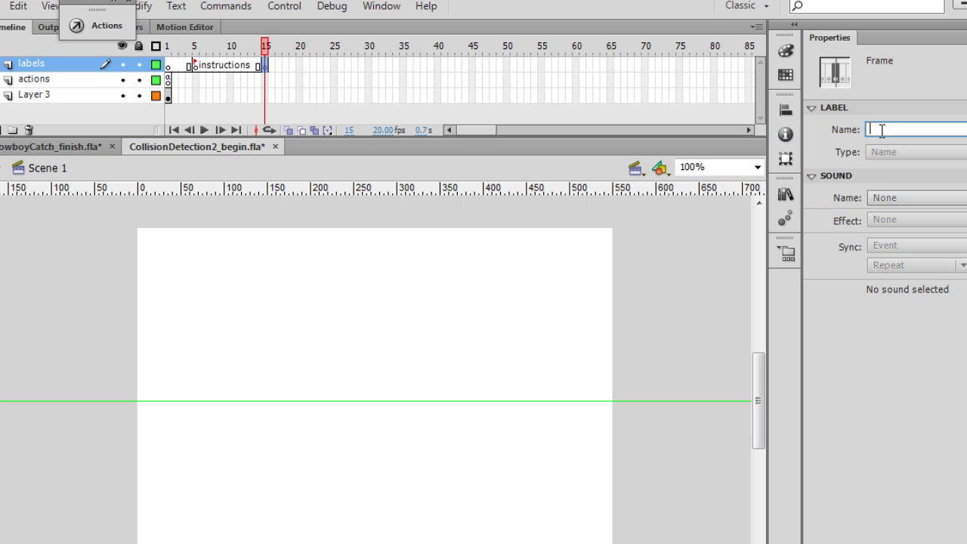
{"action": "type", "text": "gameon"}
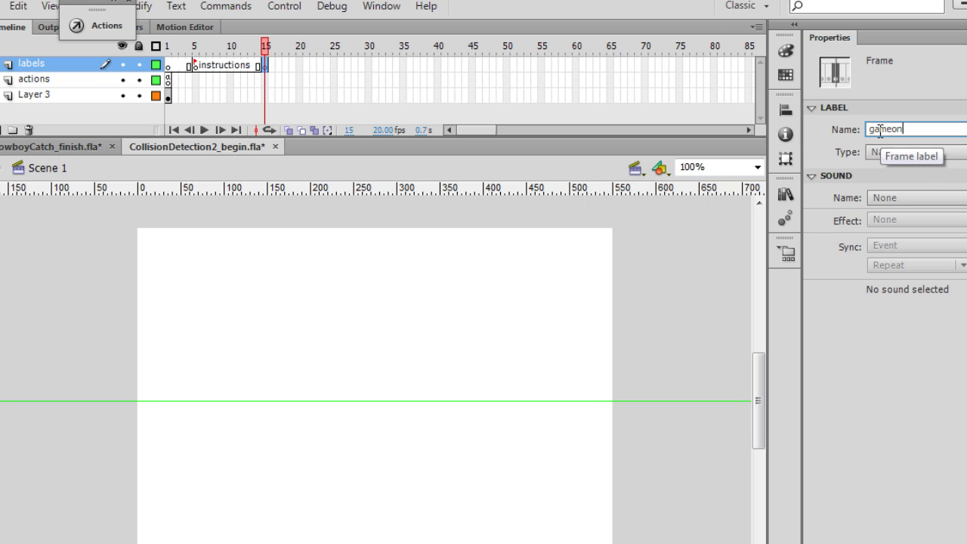
{"action": "key", "text": "Return"}
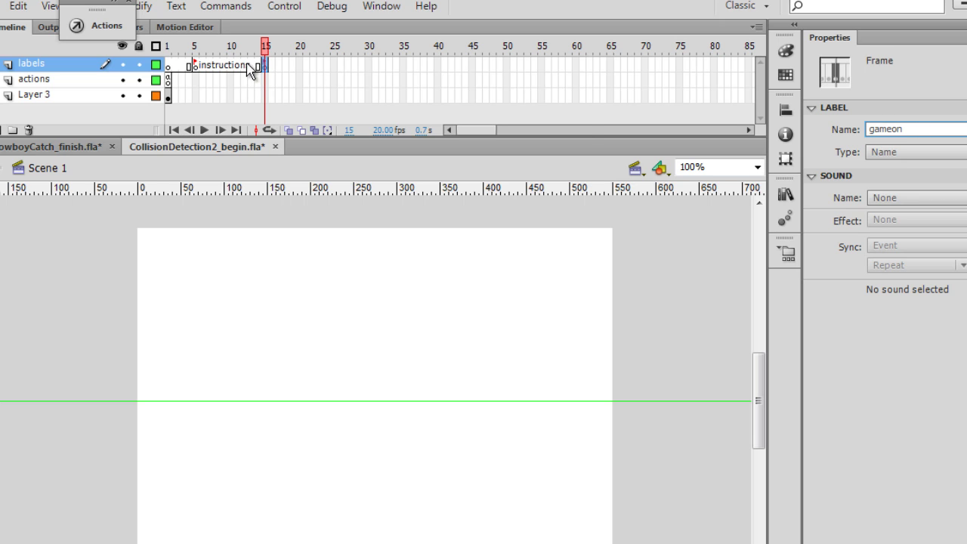
Step: Add a 'gameover' labelled keyframe at frame 25 and extend the labels layer to frame 35
{"action": "left_click", "coordinate": [334, 69]}
{"action": "right_click", "coordinate": [336, 72]}
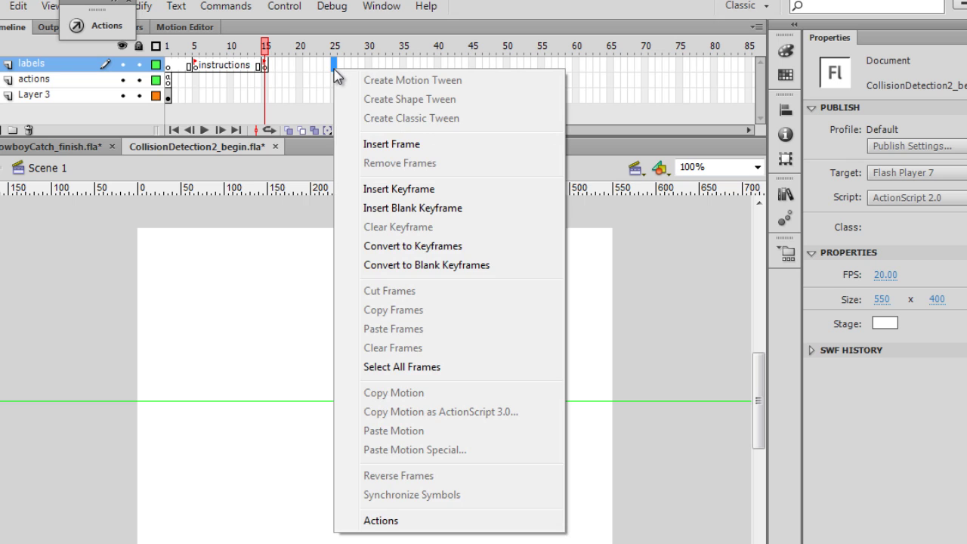
{"action": "left_click", "coordinate": [380, 188]}
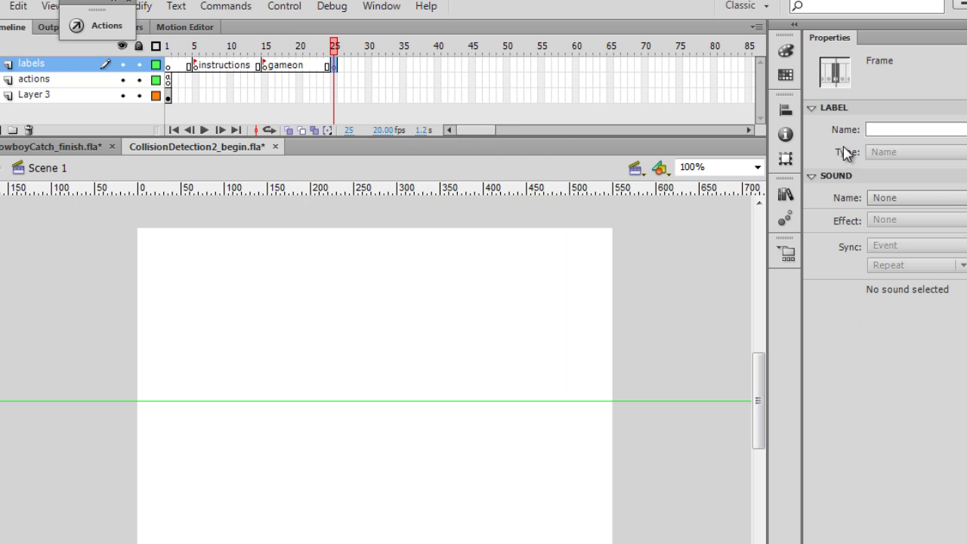
{"action": "left_click", "coordinate": [878, 130]}
{"action": "type", "text": "gameover"}
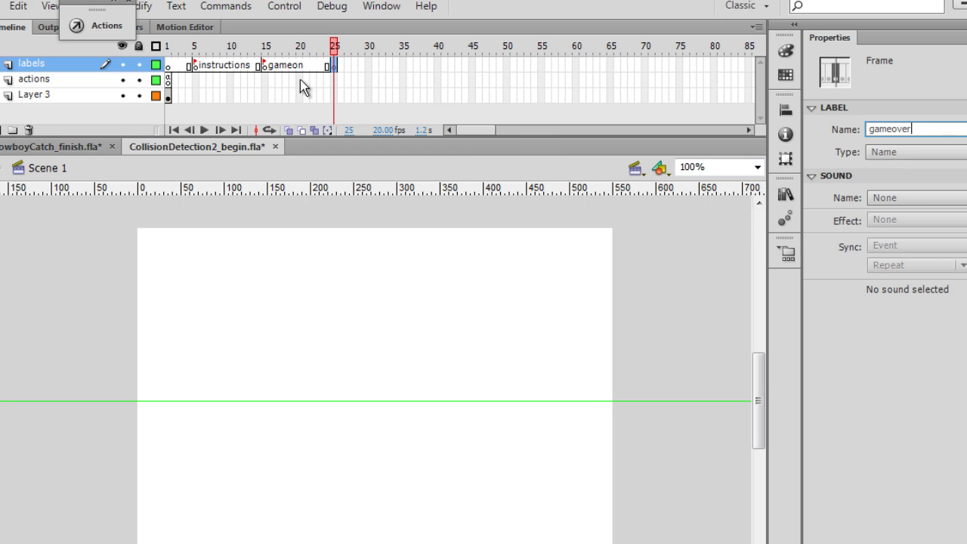
{"action": "left_click", "coordinate": [326, 95]}
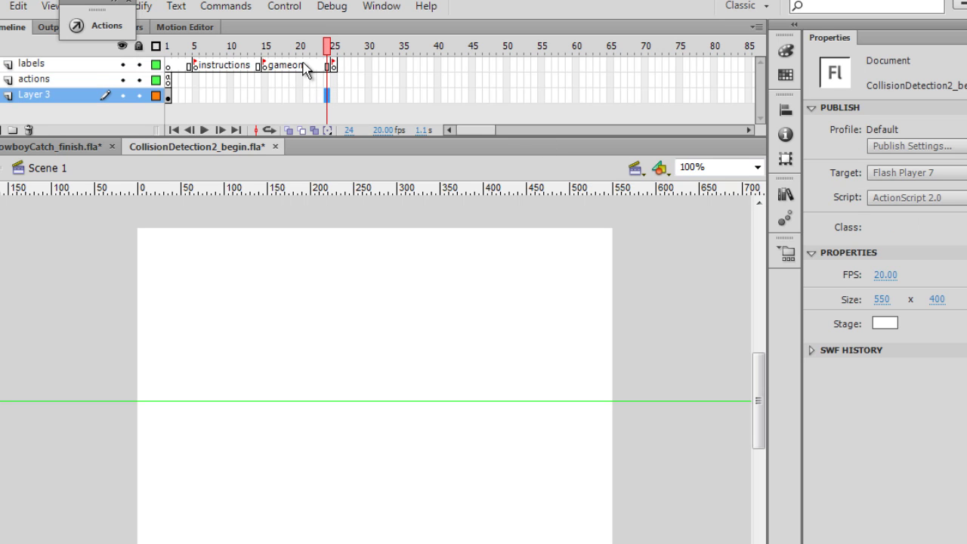
{"action": "right_click", "coordinate": [404, 67]}
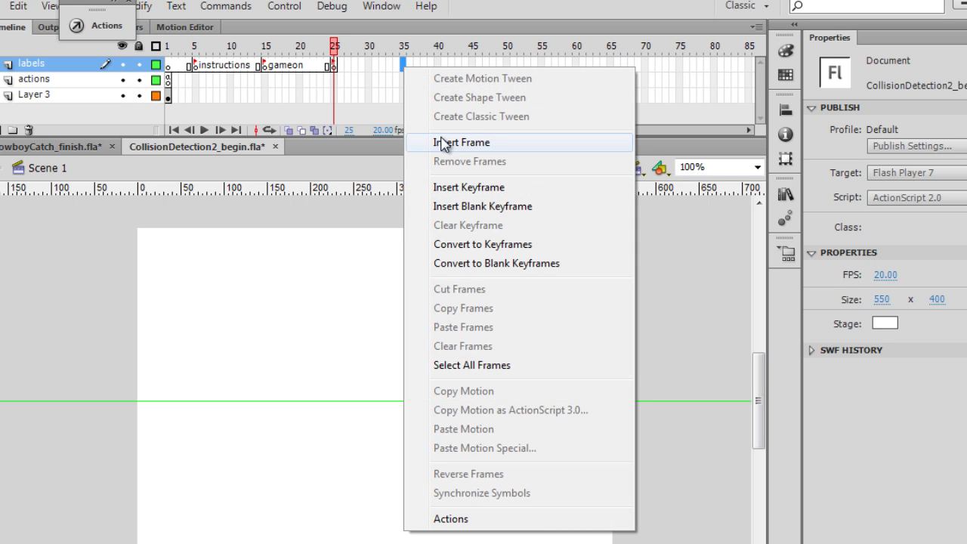
{"action": "left_click", "coordinate": [444, 143]}
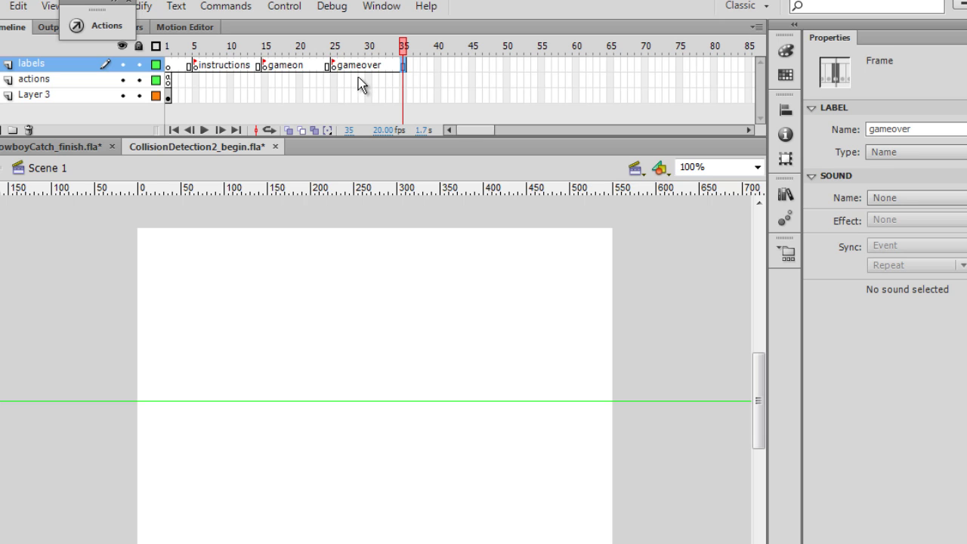
{"action": "left_click", "coordinate": [169, 82]}
Step: Drag the actions layer's script keyframe from frame 1 to frame 15
{"action": "left_click", "coordinate": [105, 31]}
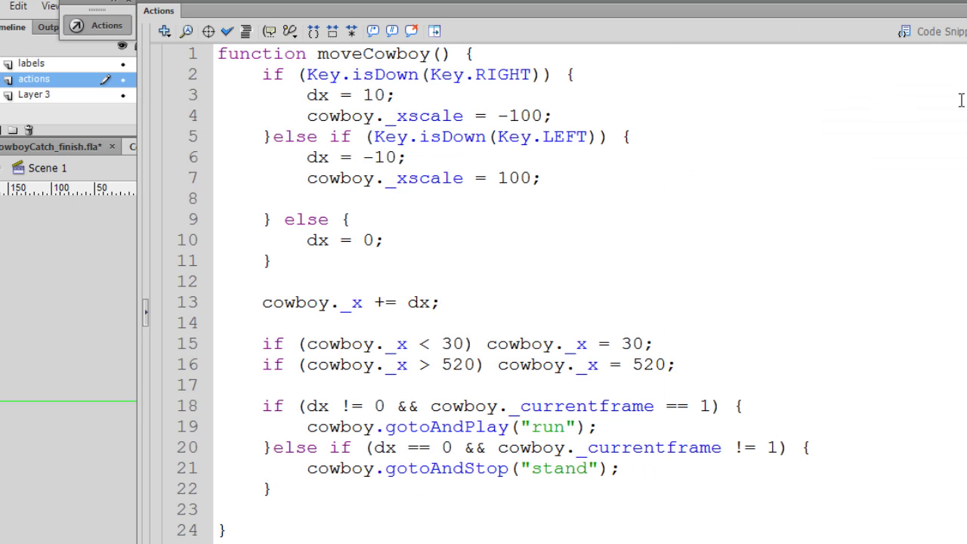
{"action": "left_click", "coordinate": [111, 30]}
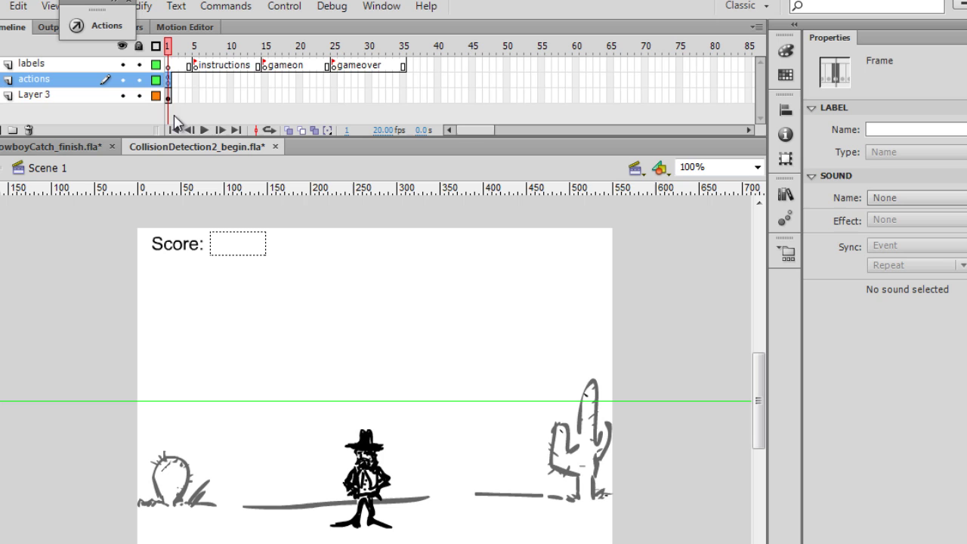
{"action": "key", "text": "Return"}
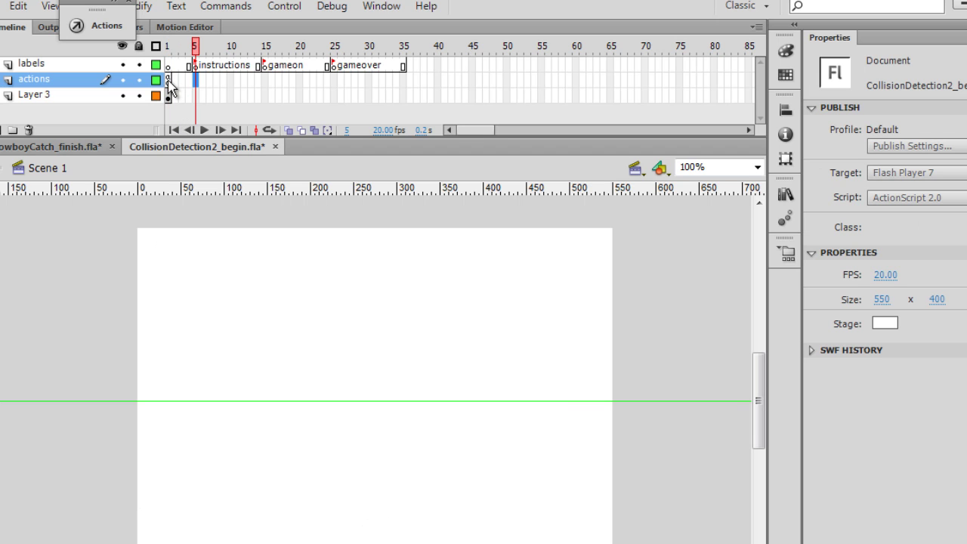
{"action": "left_click", "coordinate": [169, 82]}
{"action": "left_click_drag", "start_coordinate": [170, 88], "coordinate": [266, 89]}
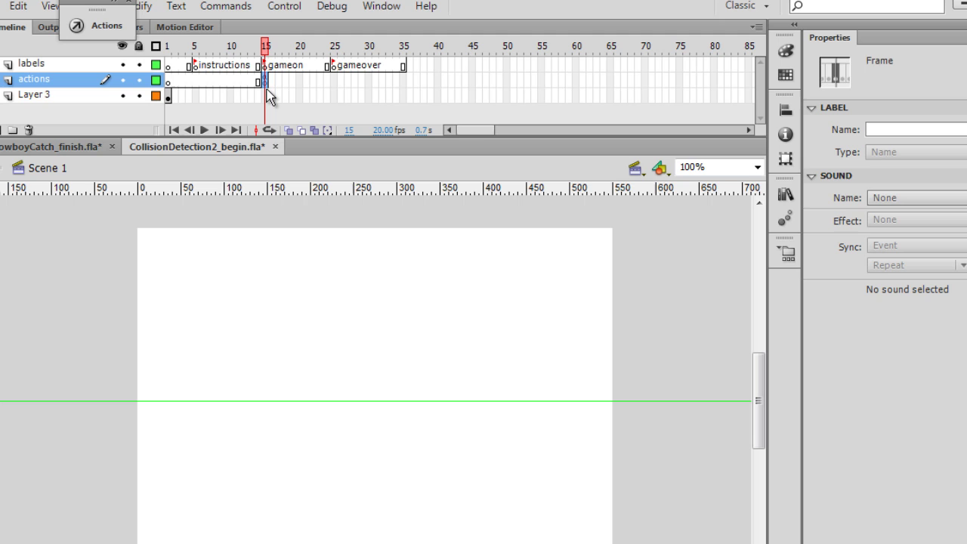
{"action": "left_click", "coordinate": [272, 45]}
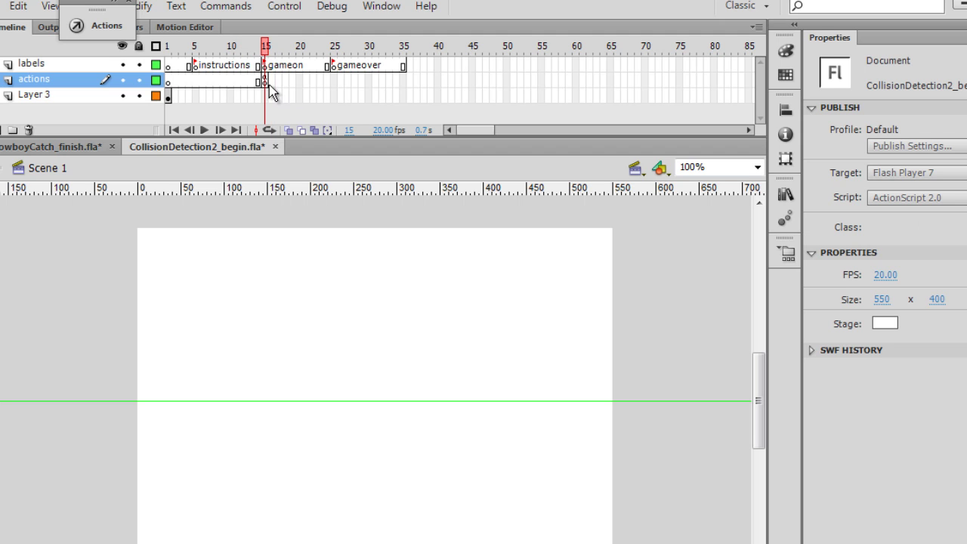
{"action": "left_click", "coordinate": [266, 80]}
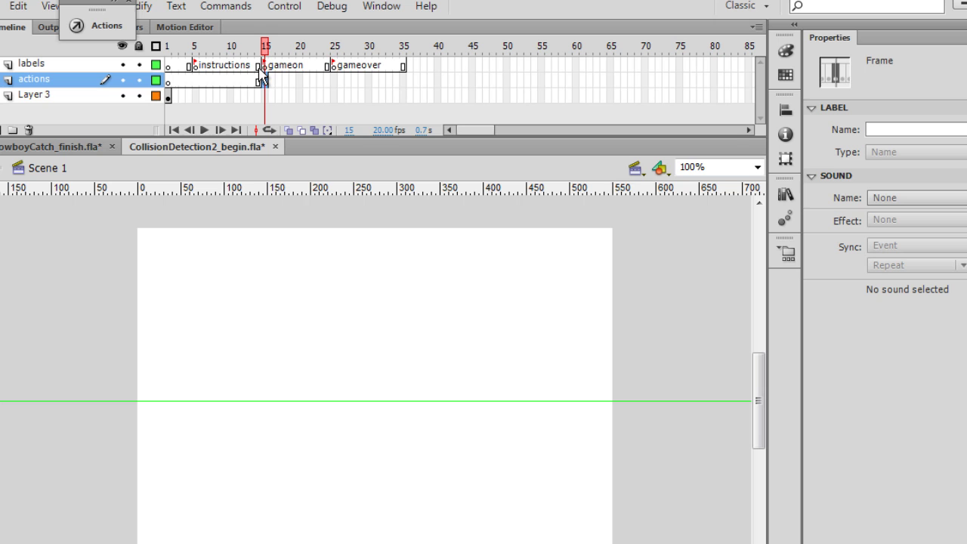
Step: Insert blank lines above the moveCowboy function in the frame 15 script
{"action": "left_click", "coordinate": [106, 31]}
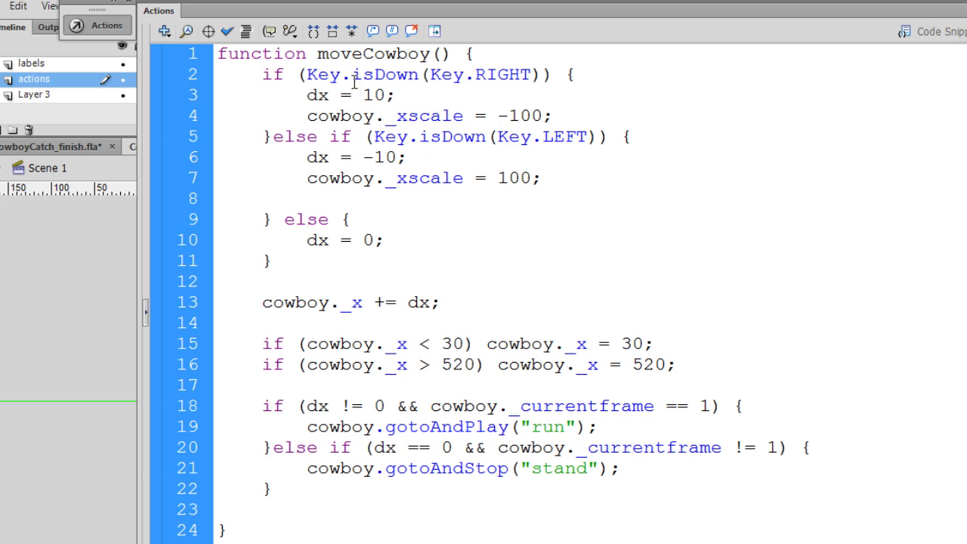
{"action": "left_click", "coordinate": [219, 55]}
{"action": "key", "text": "Return"}
{"action": "key", "text": "Return"}
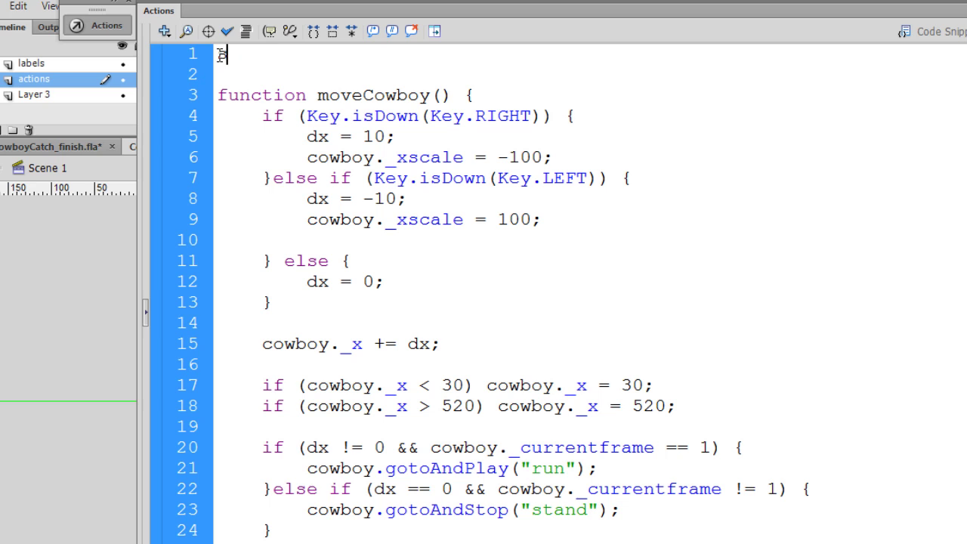
{"action": "type", "text": "();"}
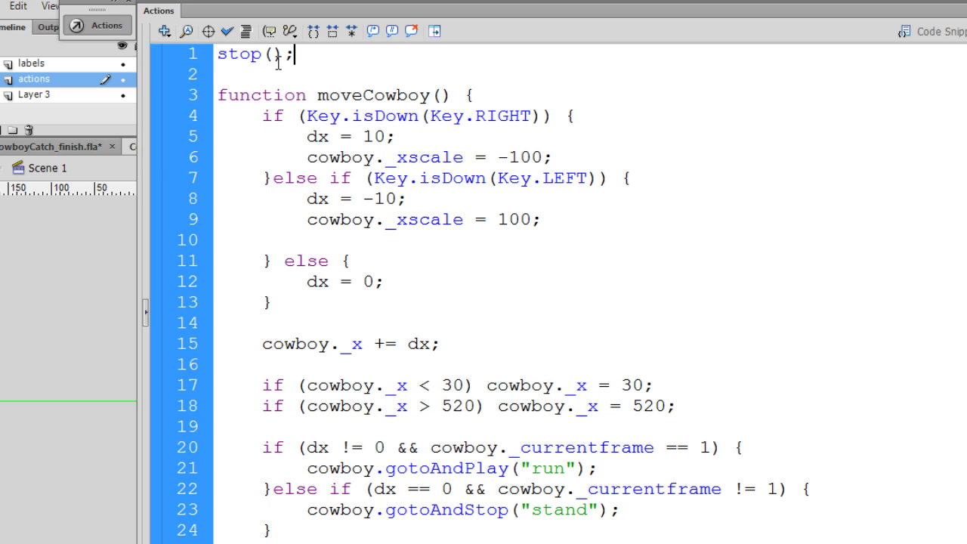
{"action": "left_click", "coordinate": [98, 26]}
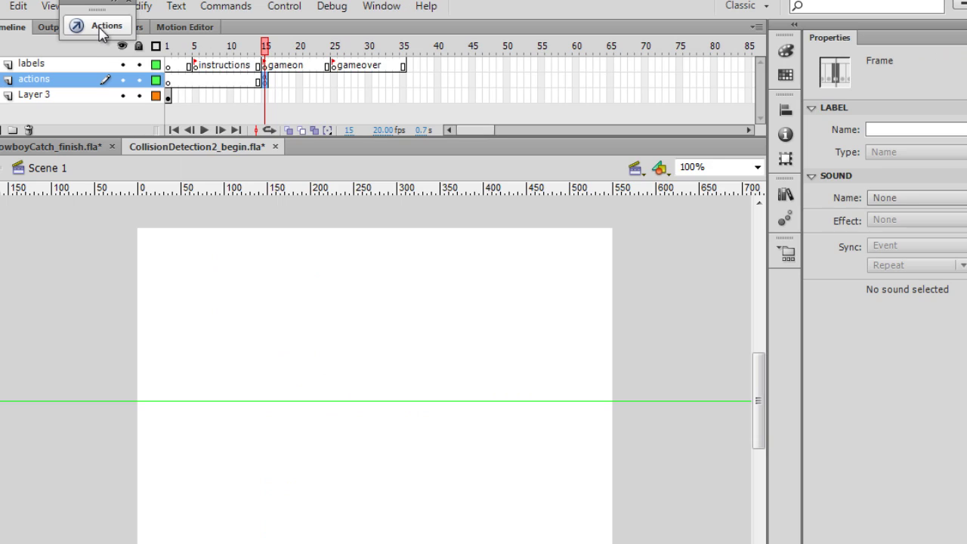
Step: Scrub the timeline and review actions-layer frames 1, 5 and 25
{"action": "mouse_move", "coordinate": [266, 36]}
{"action": "left_mouse_down"}
{"action": "mouse_move", "coordinate": [234, 45]}
{"action": "mouse_move", "coordinate": [265, 50]}
{"action": "left_mouse_up"}
{"action": "left_click", "coordinate": [266, 50]}
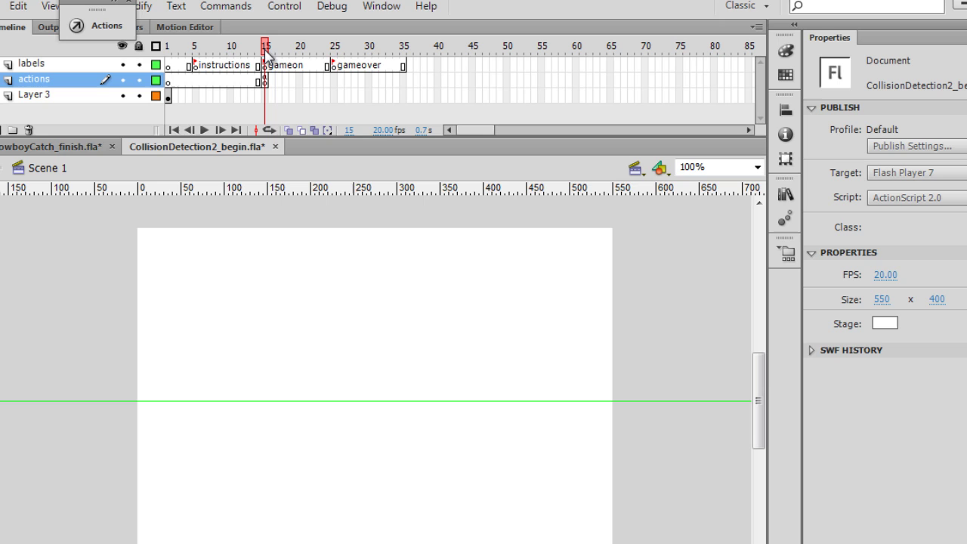
{"action": "left_click", "coordinate": [168, 84]}
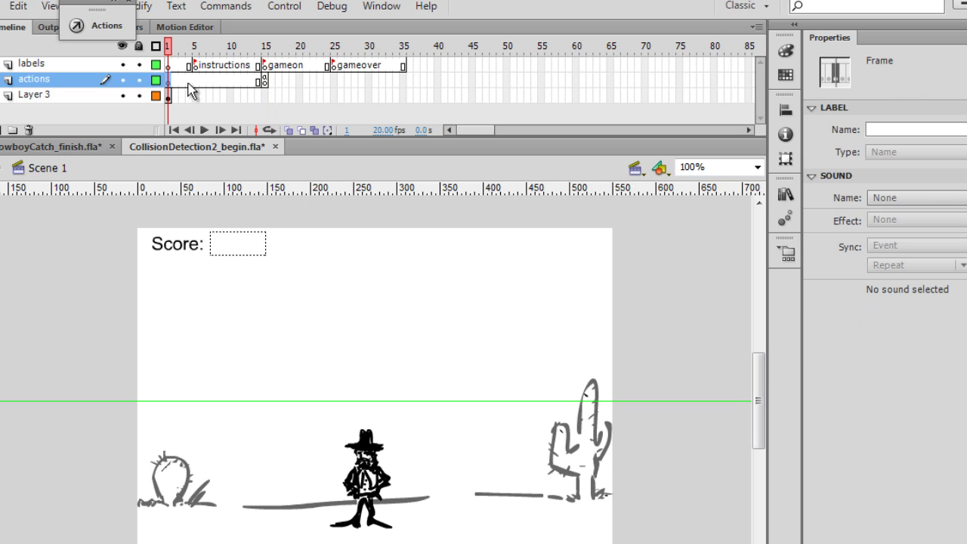
{"action": "left_click", "coordinate": [195, 83]}
{"action": "left_click", "coordinate": [333, 85]}
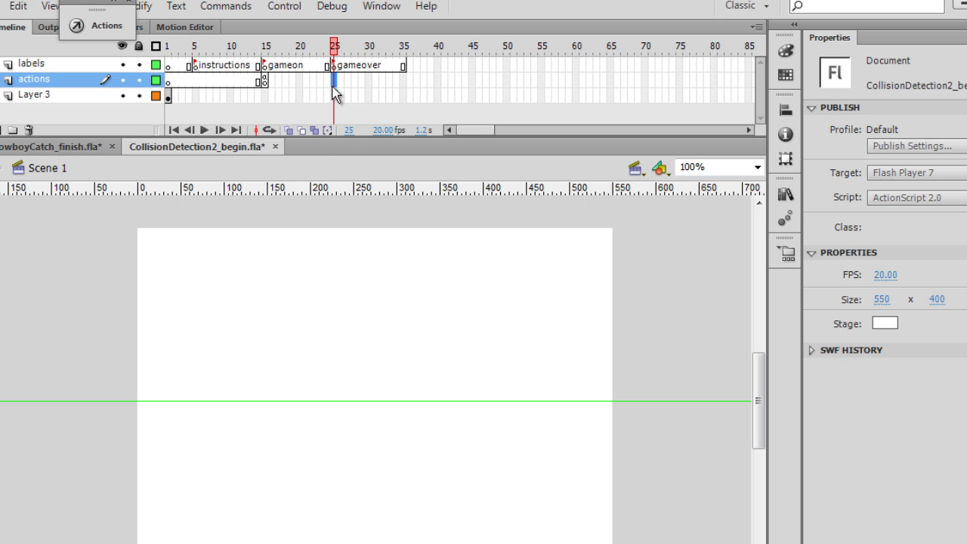
Step: Give actions-layer frame 1 the script stop();
{"action": "left_click", "coordinate": [170, 85]}
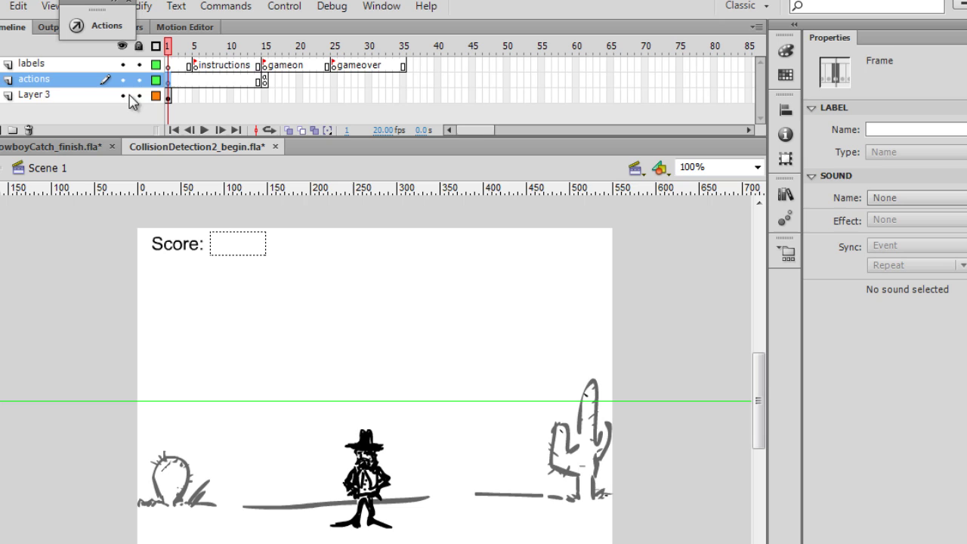
{"action": "left_click", "coordinate": [98, 25]}
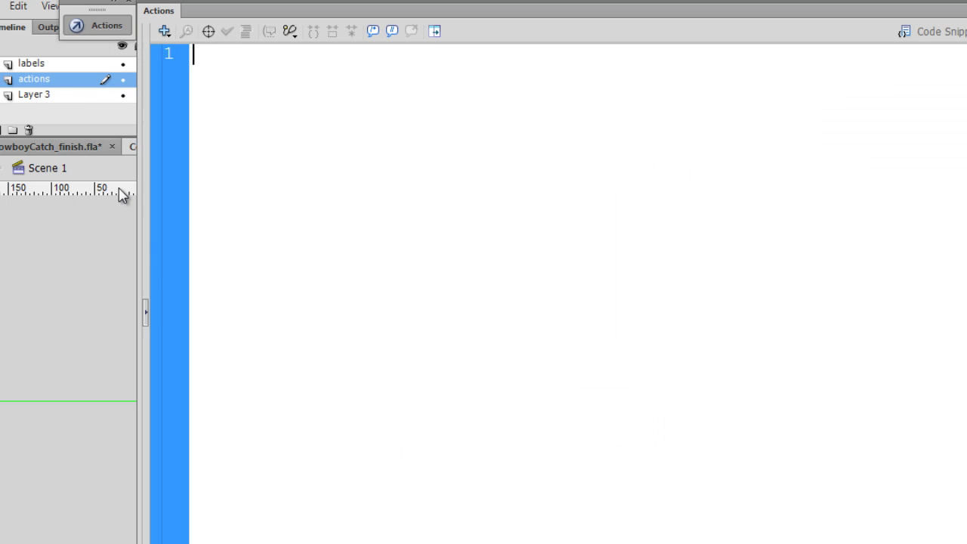
{"action": "left_click", "coordinate": [222, 107]}
{"action": "type", "text": "st"}
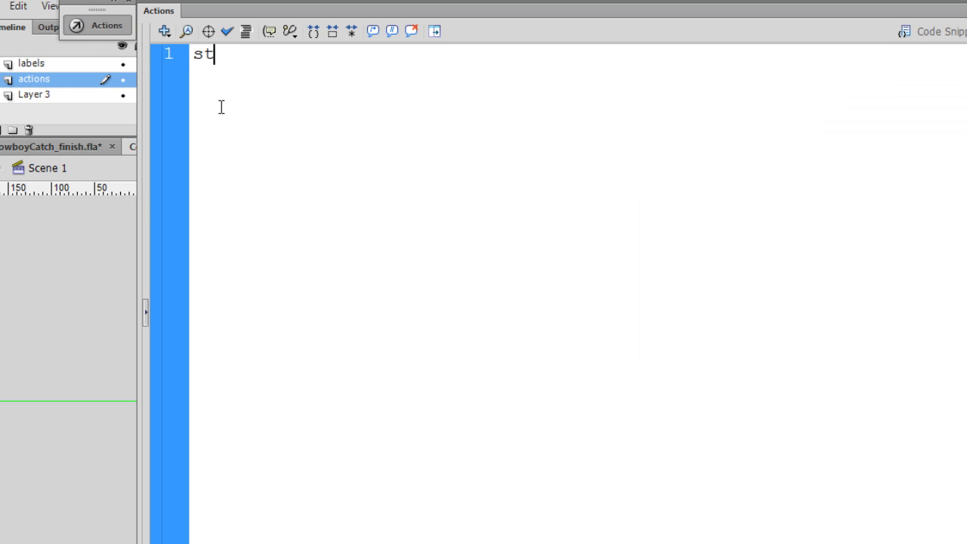
{"action": "type", "text": "op();"}
{"action": "left_click", "coordinate": [109, 30]}
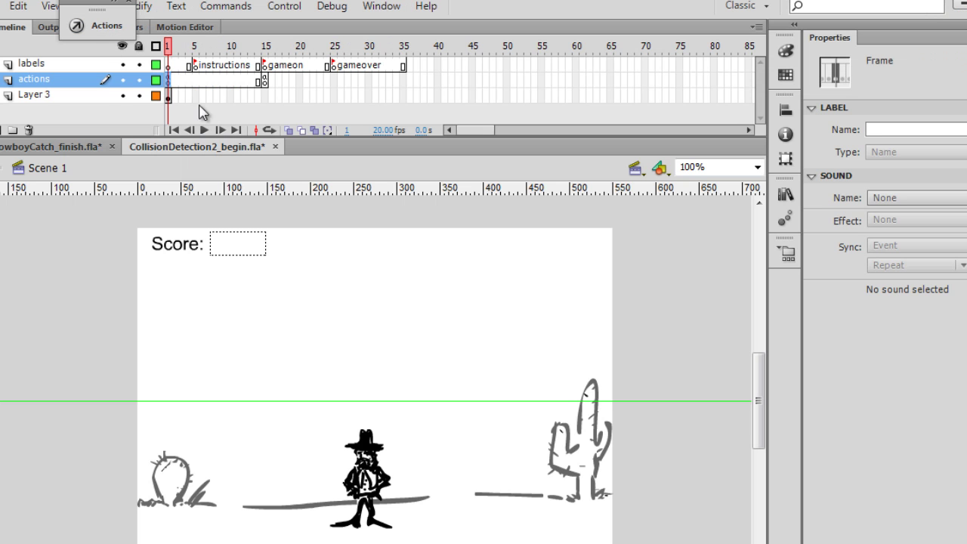
Step: Copy the frame 1 keyframe and paste it into frames 5 and 25
{"action": "right_click", "coordinate": [168, 81]}
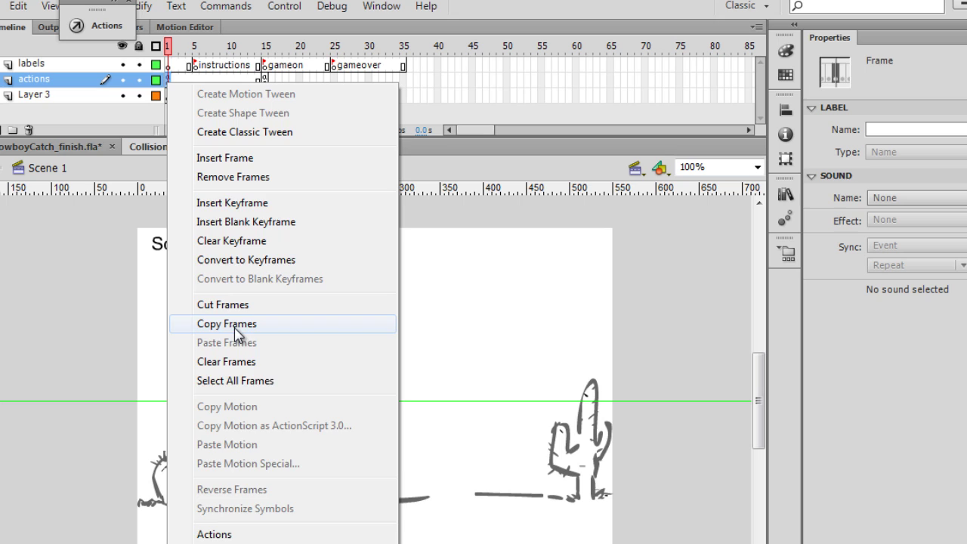
{"action": "left_click", "coordinate": [235, 329]}
{"action": "left_click", "coordinate": [196, 80]}
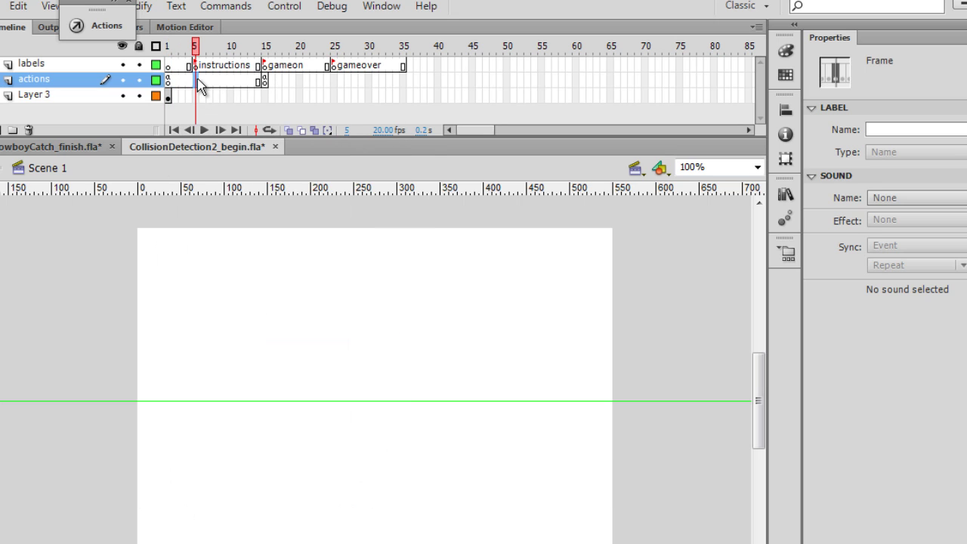
{"action": "right_click", "coordinate": [198, 80]}
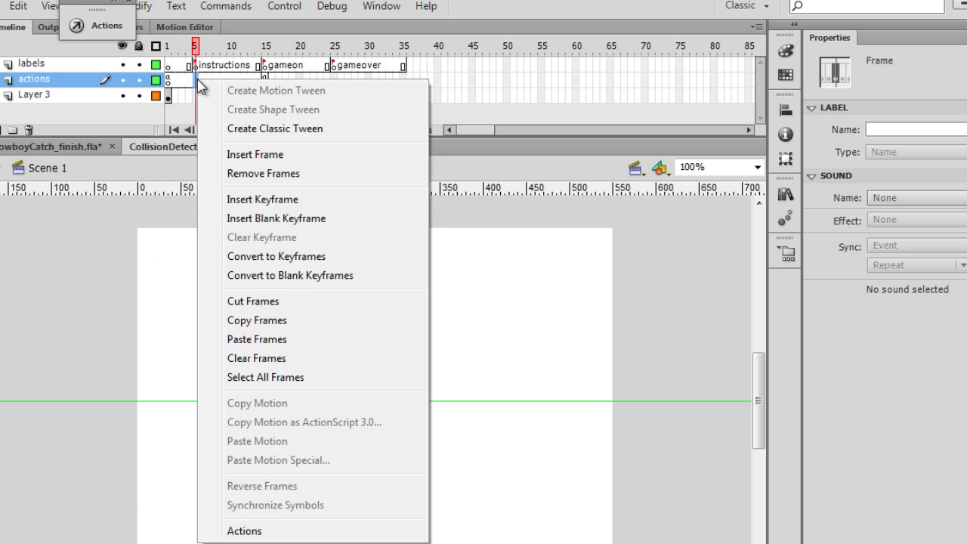
{"action": "left_click", "coordinate": [255, 341]}
{"action": "right_click", "coordinate": [335, 84]}
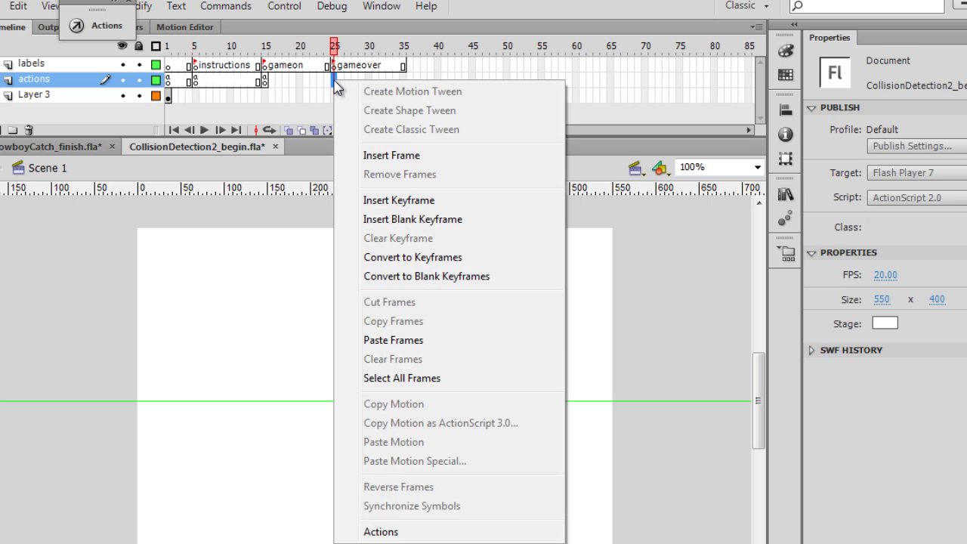
{"action": "left_click", "coordinate": [382, 340]}
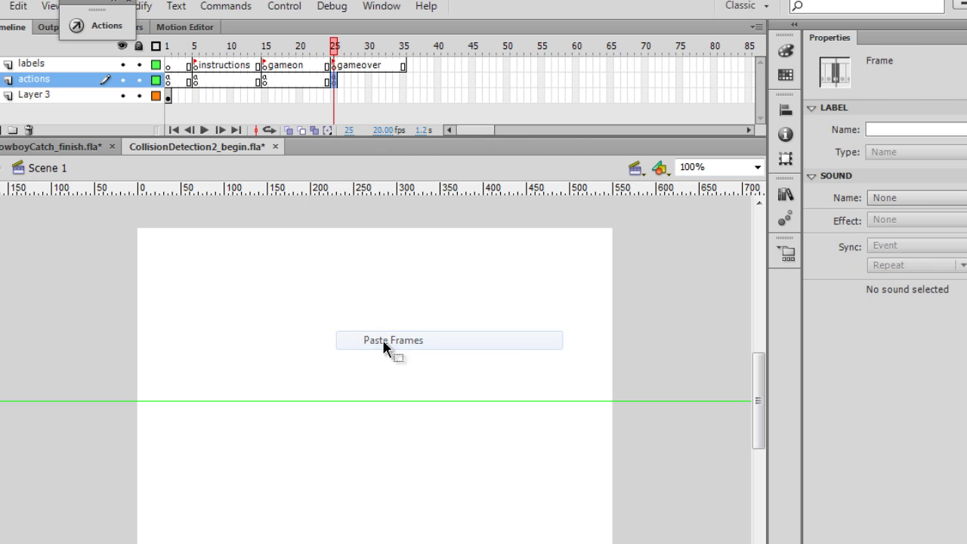
{"action": "left_click", "coordinate": [311, 111]}
{"action": "left_click", "coordinate": [334, 81]}
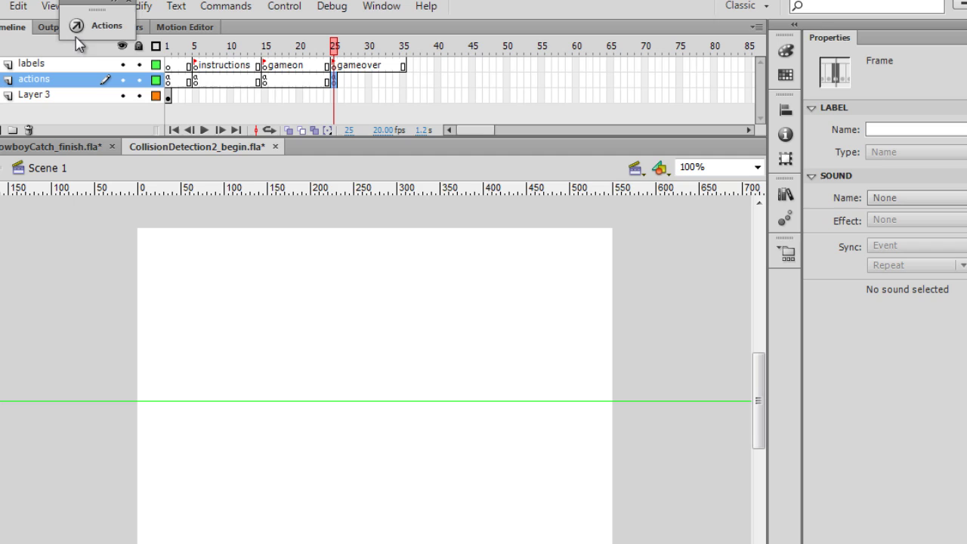
Step: Verify the stop(); script on frames 25, 5 and 1
{"action": "left_click", "coordinate": [106, 27]}
{"action": "left_click", "coordinate": [105, 28]}
{"action": "left_click", "coordinate": [195, 81]}
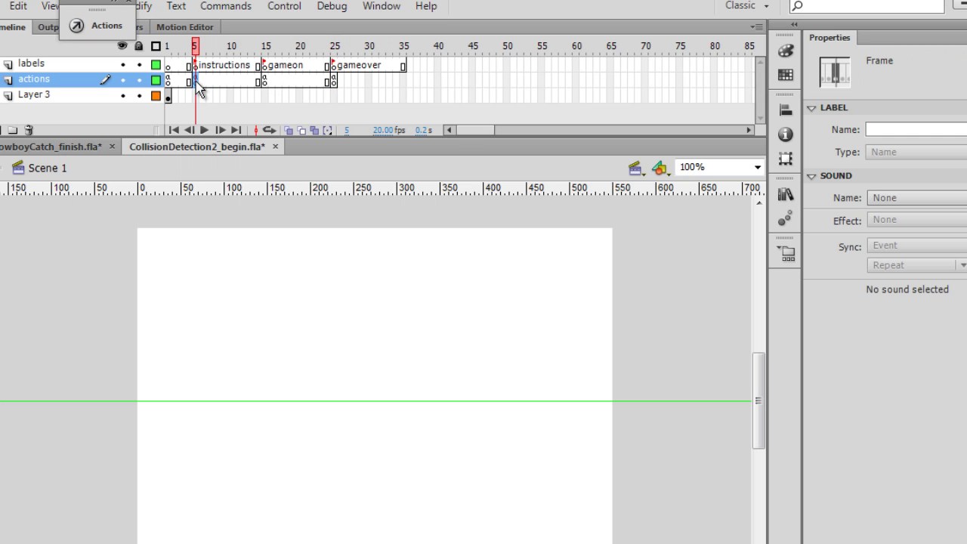
{"action": "left_click", "coordinate": [106, 27]}
{"action": "left_click", "coordinate": [107, 27]}
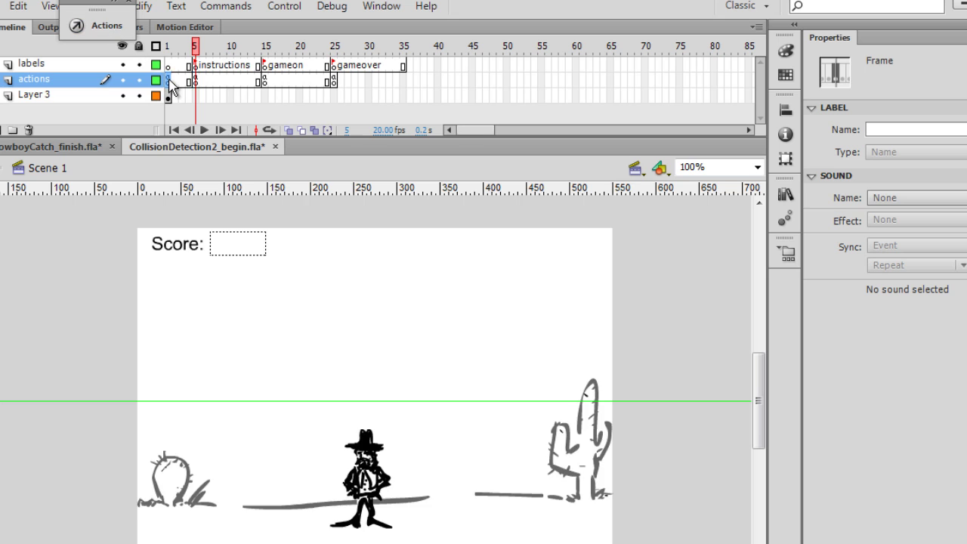
{"action": "left_click", "coordinate": [115, 32]}
{"action": "left_click", "coordinate": [116, 33]}
Step: Inspect the Score: label and its empty score field on the stage
{"action": "left_click_drag", "start_coordinate": [124, 209], "coordinate": [317, 288]}
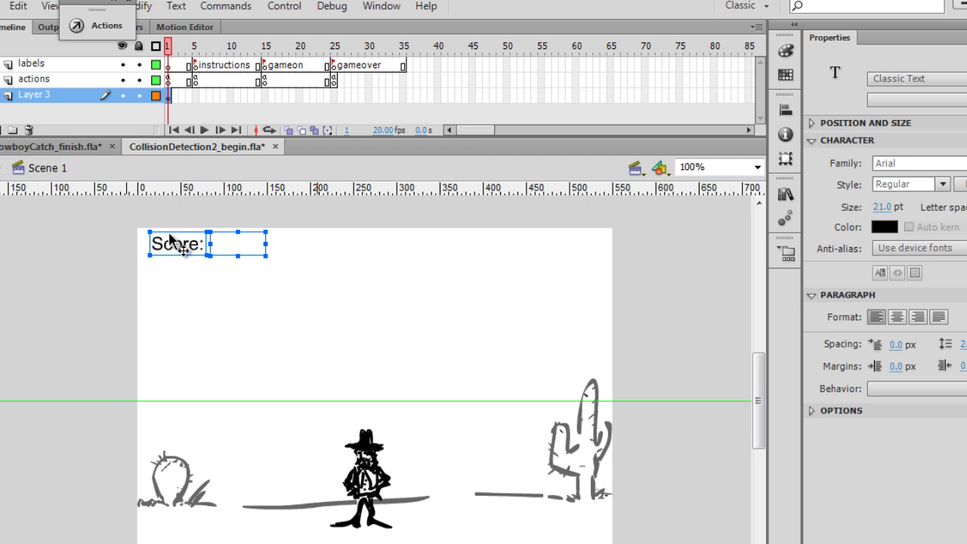
{"action": "left_click", "coordinate": [105, 271]}
{"action": "left_click", "coordinate": [173, 254]}
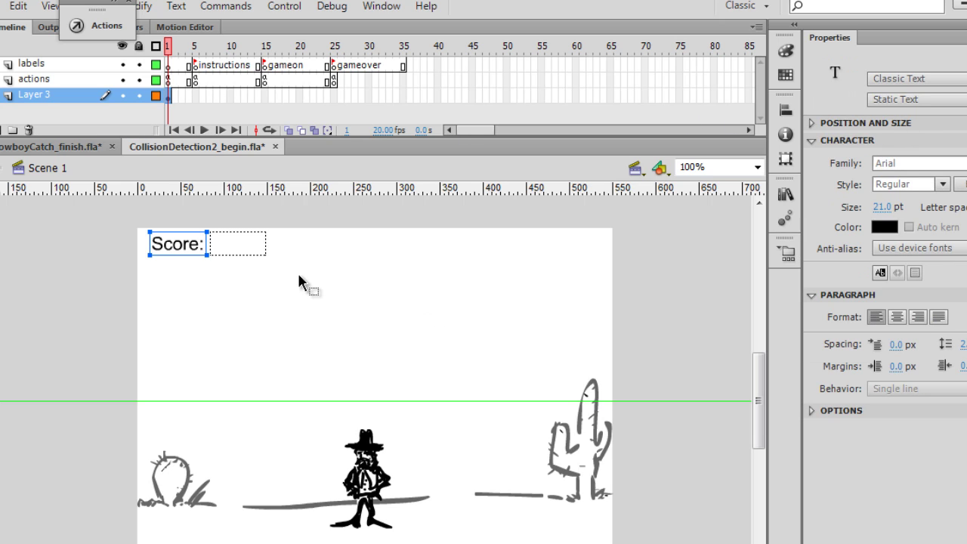
{"action": "left_click", "coordinate": [239, 252]}
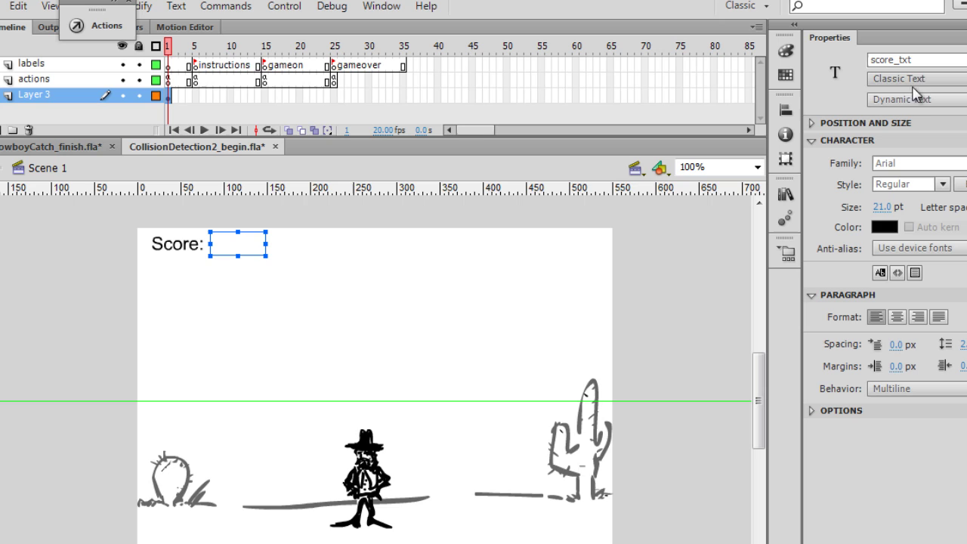
{"action": "left_click", "coordinate": [105, 213]}
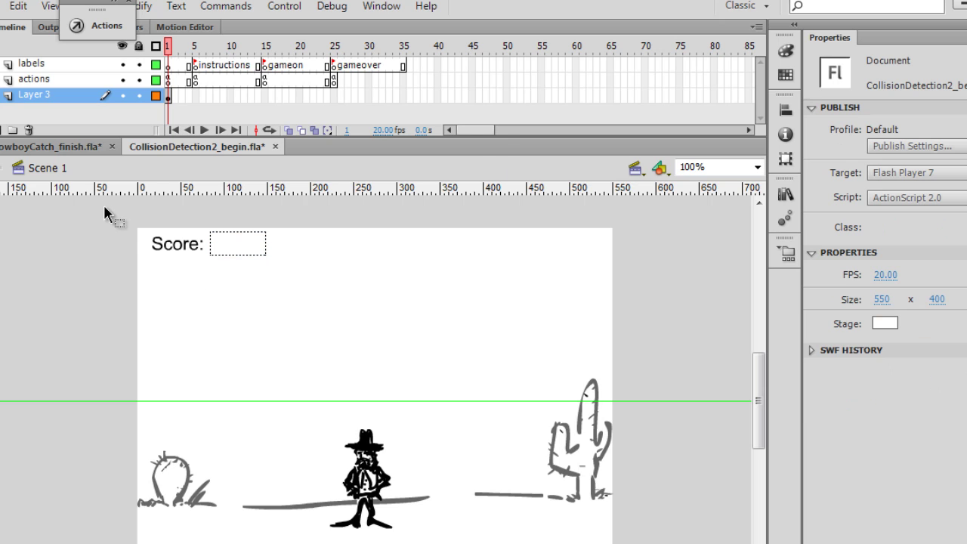
Step: Duplicate the Score fields at the stage's top right and relabel the copy 'Lives:'
{"action": "left_click_drag", "start_coordinate": [105, 206], "coordinate": [328, 294]}
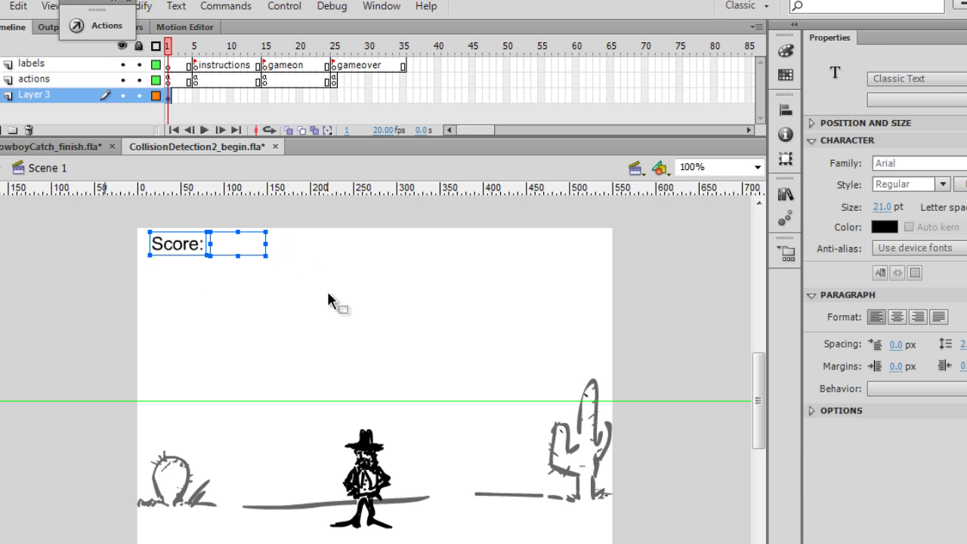
{"action": "key", "text": "ctrl+v"}
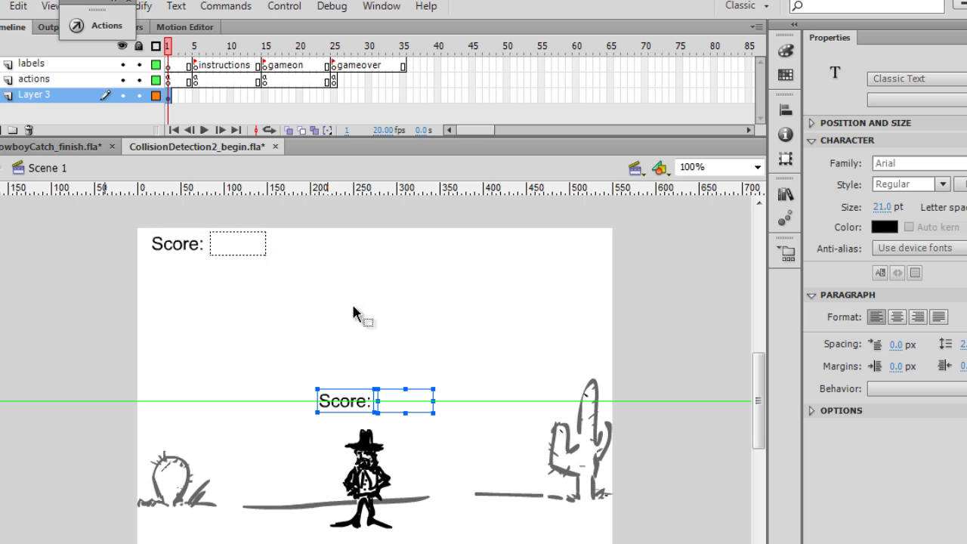
{"action": "left_click_drag", "start_coordinate": [356, 404], "coordinate": [516, 245]}
{"action": "left_click", "coordinate": [442, 250]}
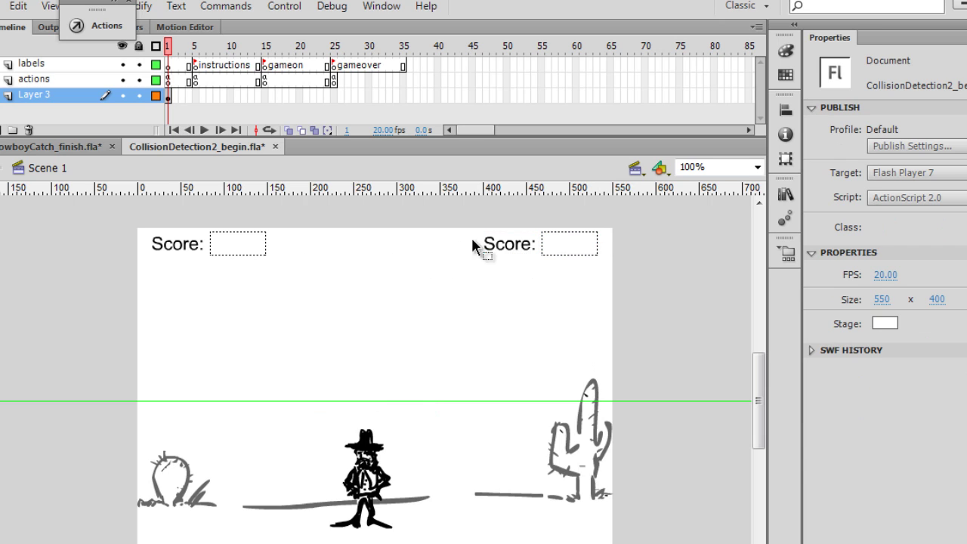
{"action": "left_click", "coordinate": [494, 247]}
{"action": "double_click", "coordinate": [510, 246]}
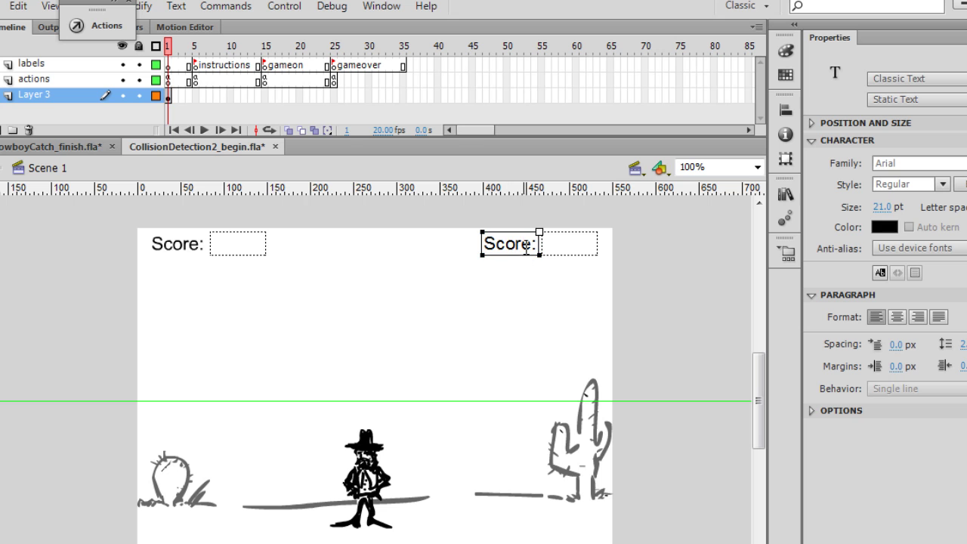
{"action": "left_click_drag", "start_coordinate": [531, 245], "coordinate": [435, 231]}
{"action": "type", "text": "Lives:"}
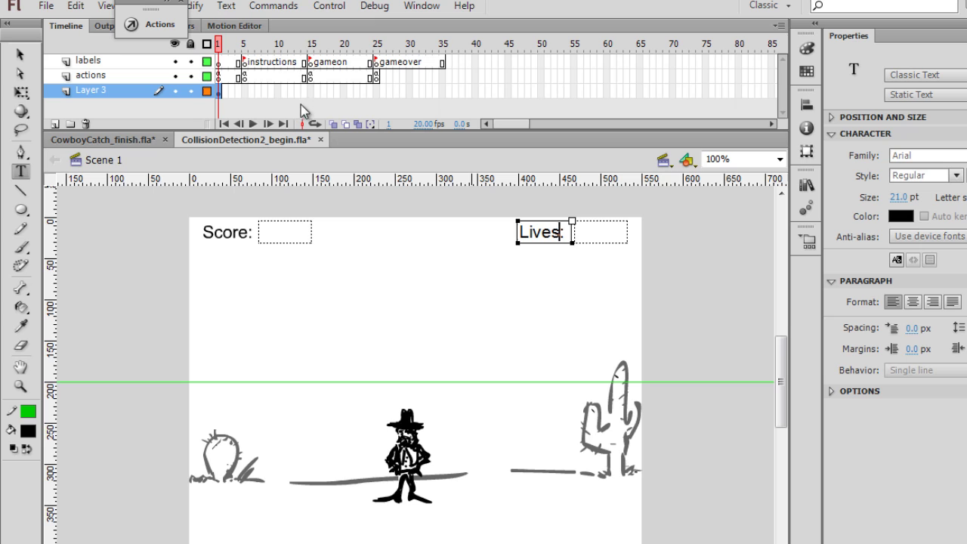
{"action": "left_click", "coordinate": [21, 54]}
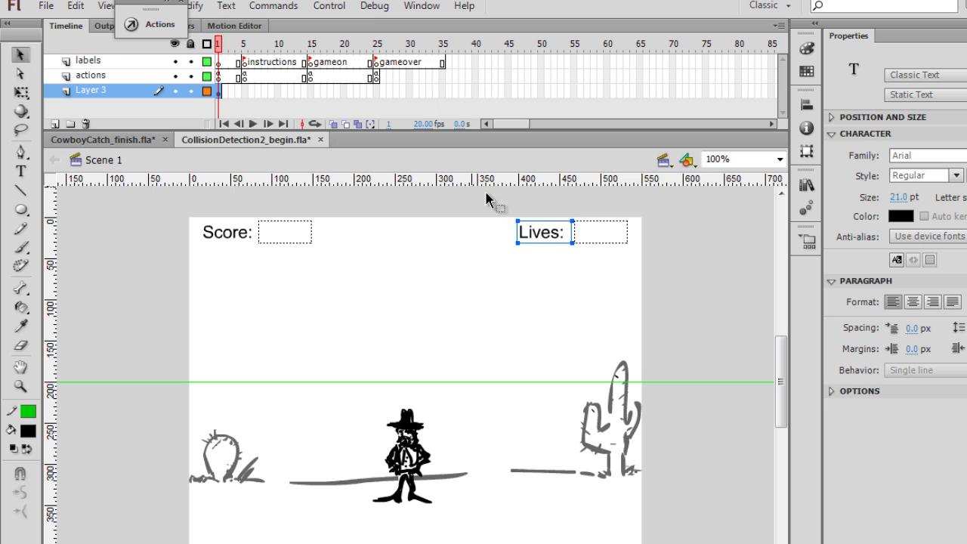
Step: Name the field beside Lives: 'lives_txt' and check both dynamic fields' settings
{"action": "left_click", "coordinate": [605, 242]}
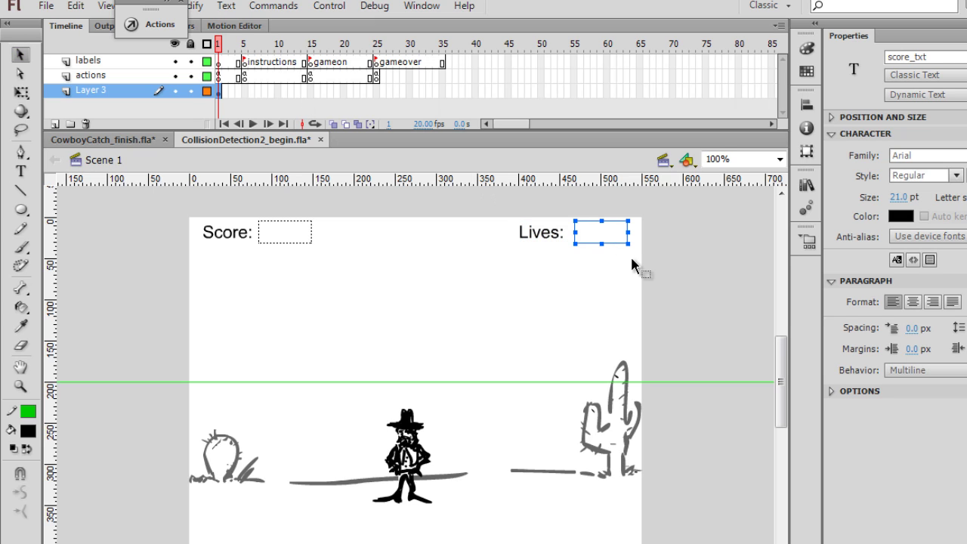
{"action": "double_click", "coordinate": [908, 57]}
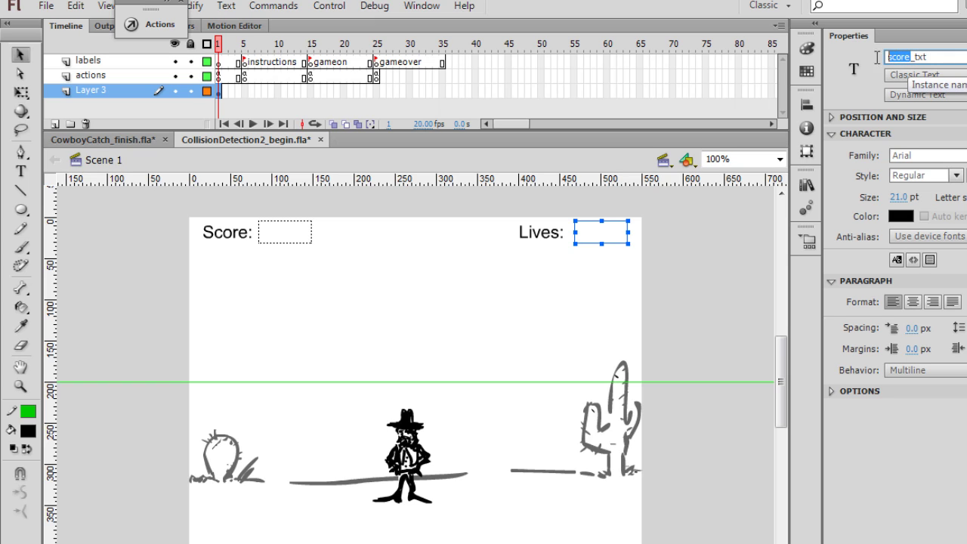
{"action": "type", "text": "lives_txt"}
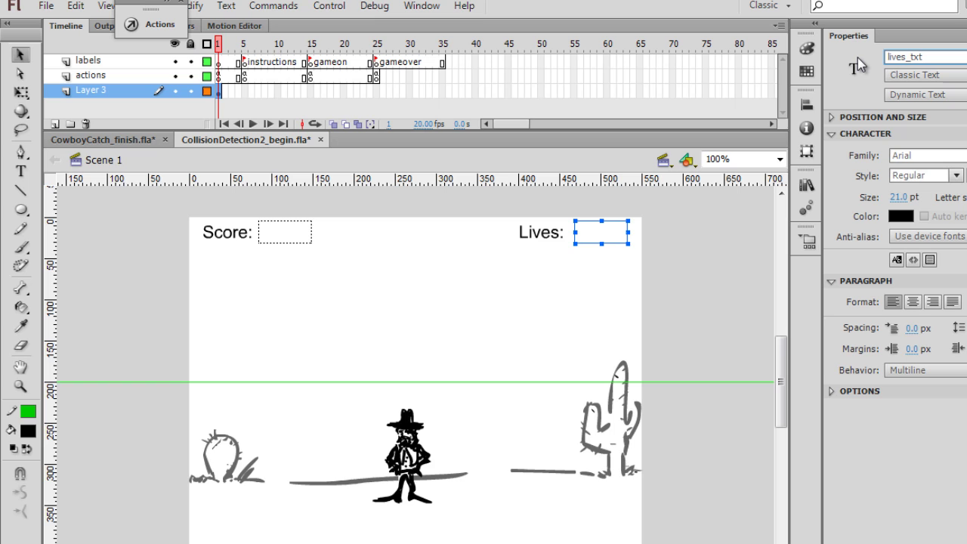
{"action": "key", "text": "Return"}
{"action": "left_click", "coordinate": [227, 258]}
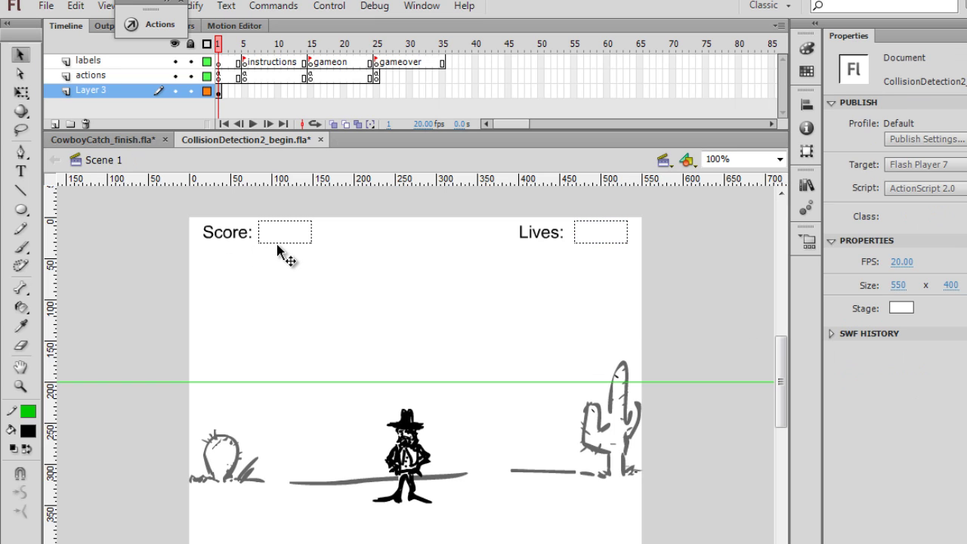
{"action": "left_click", "coordinate": [277, 246]}
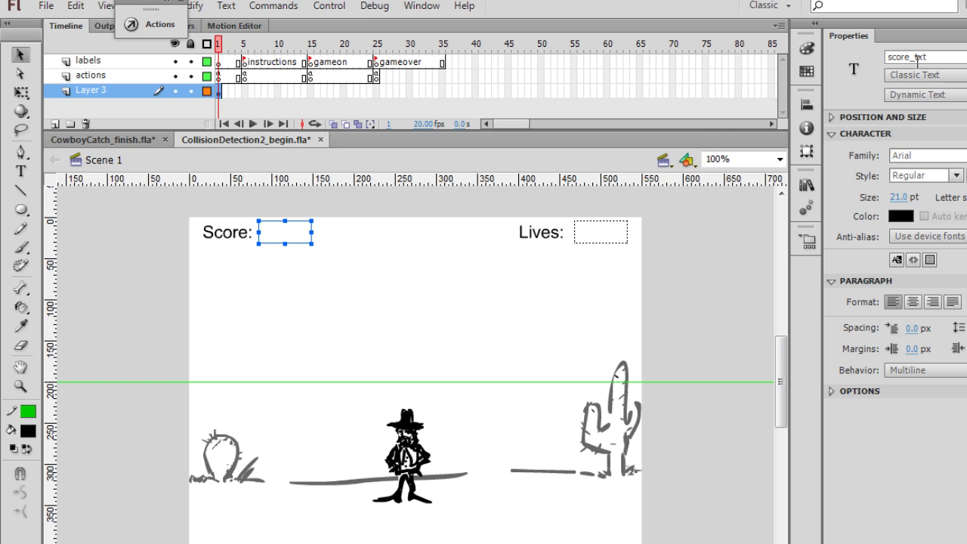
{"action": "left_click", "coordinate": [606, 246]}
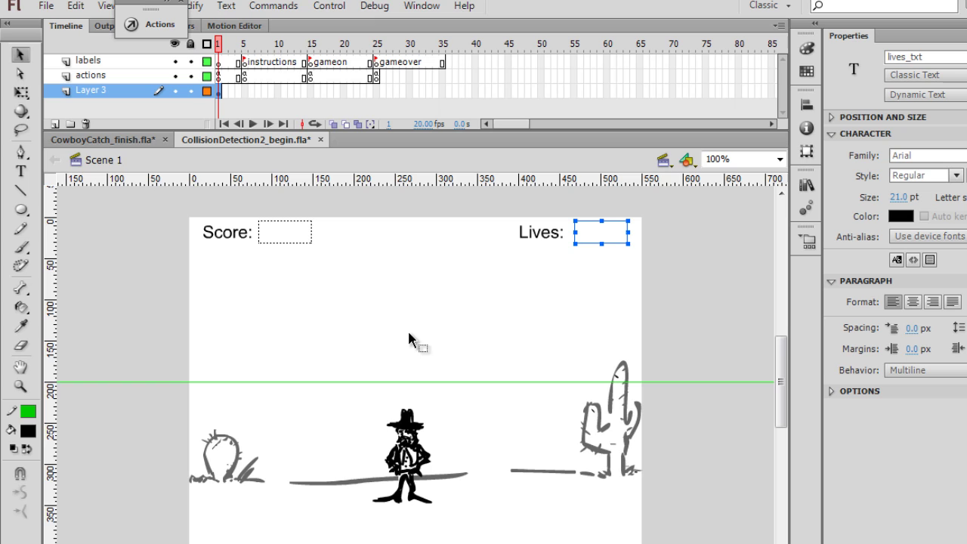
{"action": "left_click", "coordinate": [21, 174]}
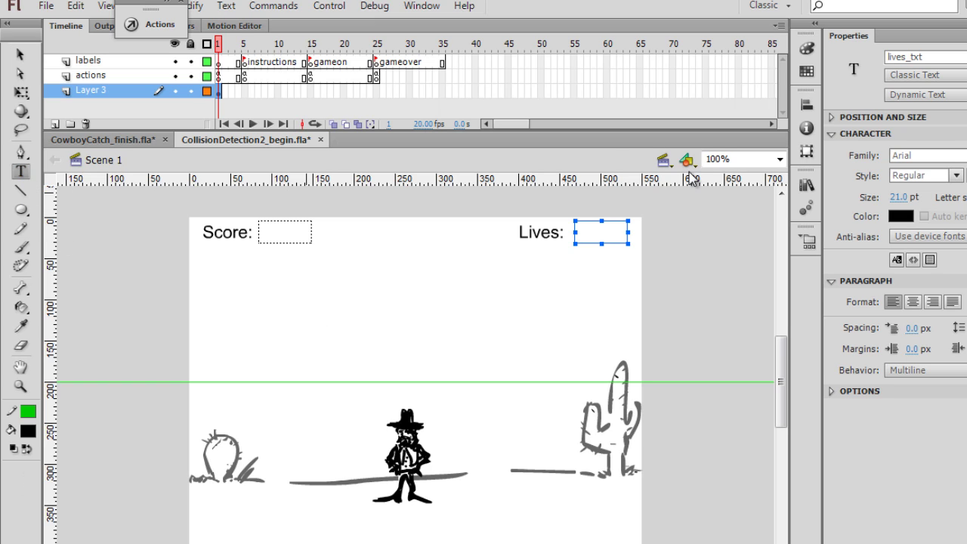
Step: Add a one-line static text title 'Cowboy Catch' and place it just above the cowboy
{"action": "left_click", "coordinate": [389, 326]}
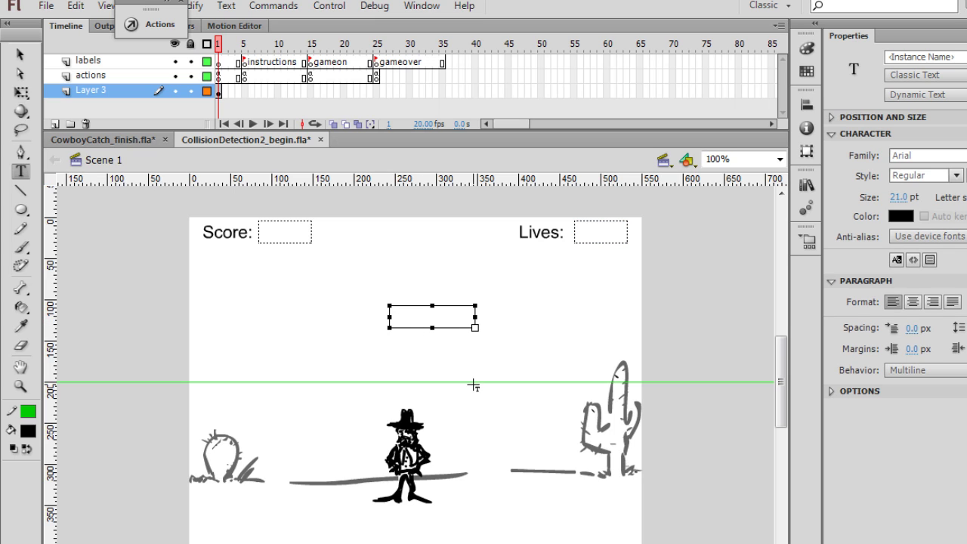
{"action": "left_click", "coordinate": [964, 97]}
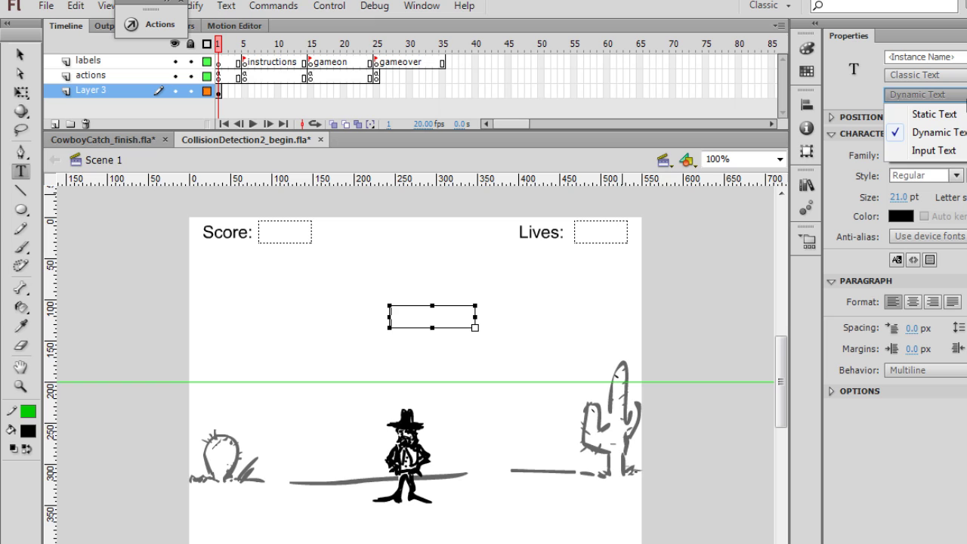
{"action": "left_click", "coordinate": [953, 115]}
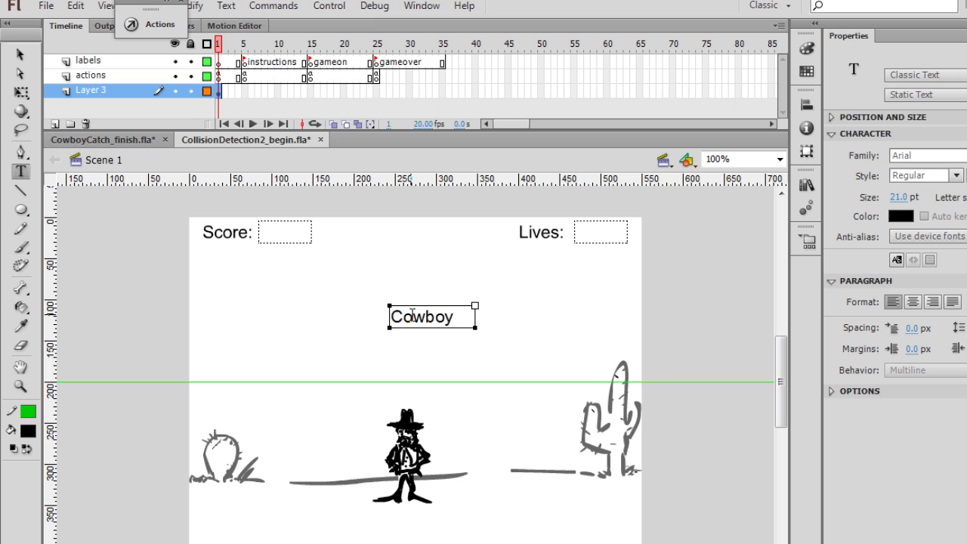
{"action": "type", "text": "atch"}
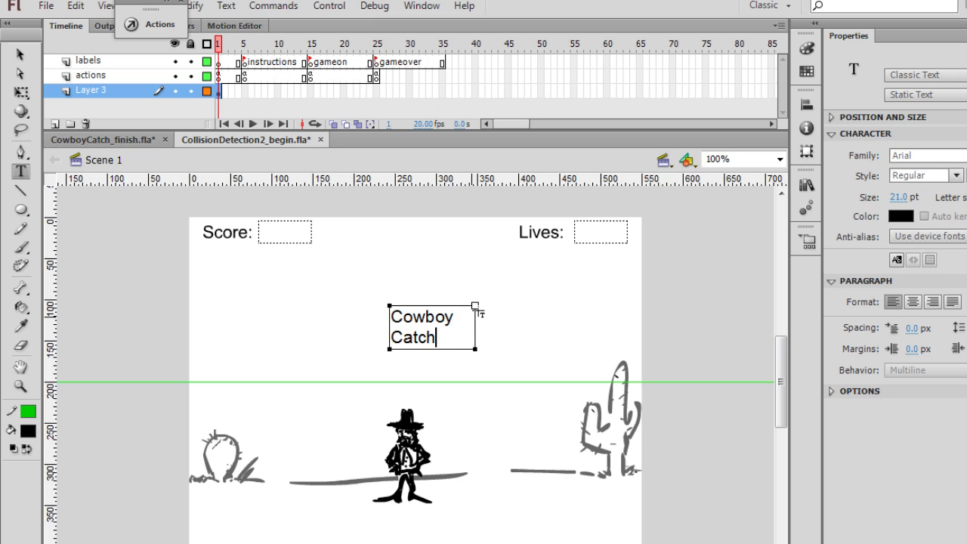
{"action": "left_click_drag", "start_coordinate": [475, 306], "coordinate": [533, 305]}
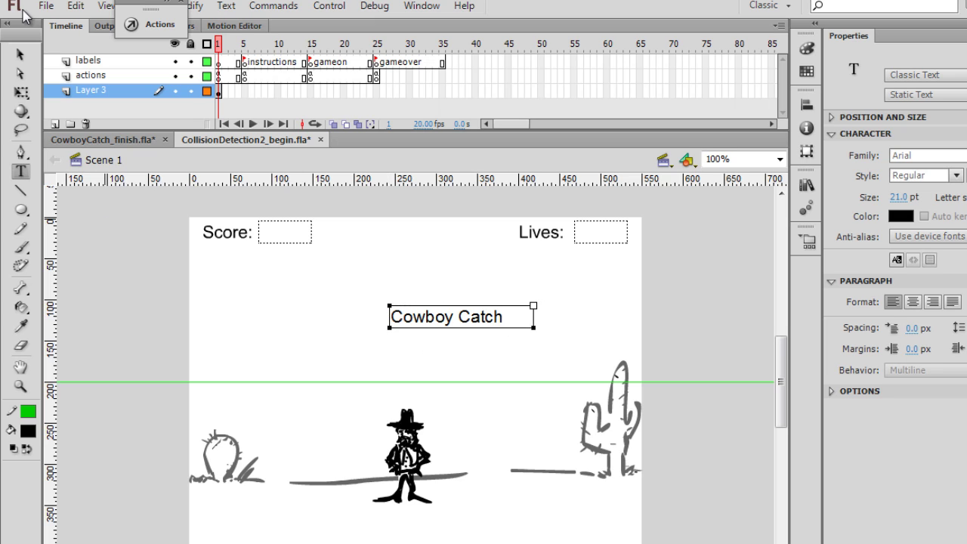
{"action": "left_click", "coordinate": [20, 54]}
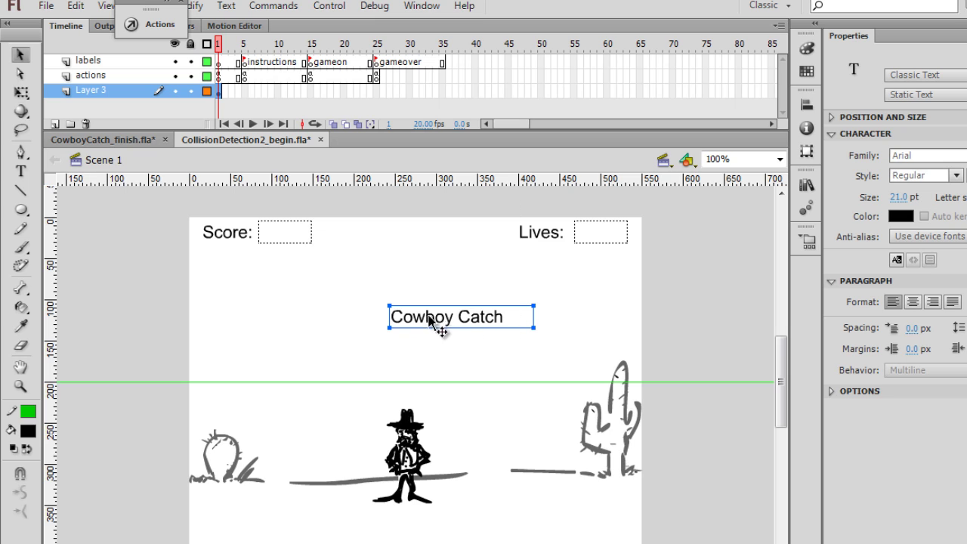
{"action": "left_click_drag", "start_coordinate": [429, 320], "coordinate": [397, 309]}
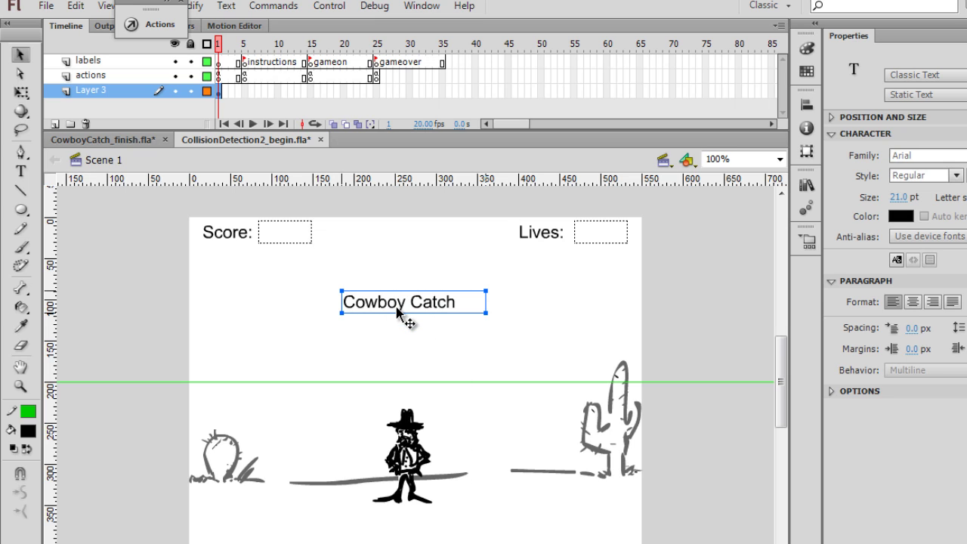
Step: Set the Cowboy Catch title's font to Playbill at 51 pt
{"action": "key", "text": "Right"}
{"action": "key", "text": "Right"}
{"action": "key", "text": "Right"}
{"action": "key", "text": "Right"}
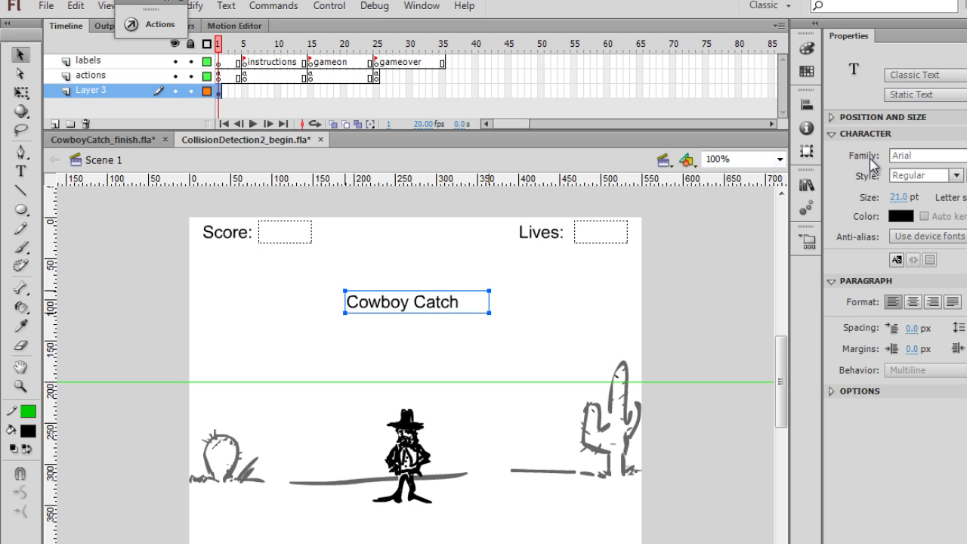
{"action": "left_click", "coordinate": [964, 155]}
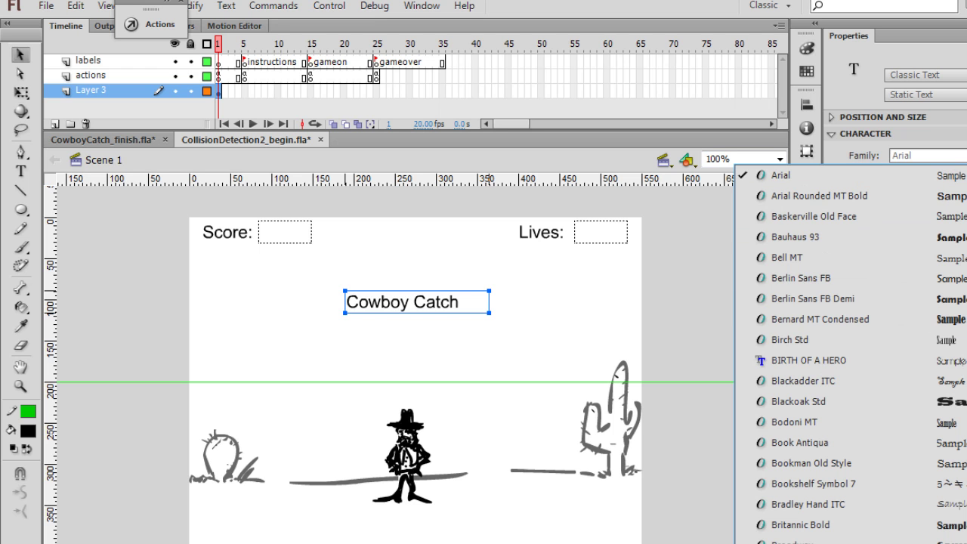
{"action": "scroll", "coordinate": [850, 355], "scroll_direction": "down", "scroll_amount": 20}
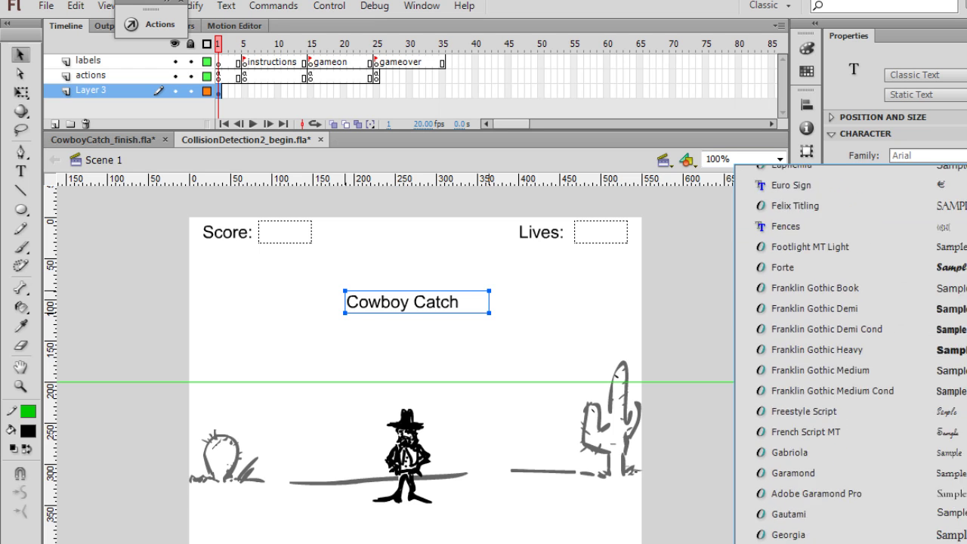
{"action": "scroll", "coordinate": [850, 355], "scroll_direction": "down", "scroll_amount": 2}
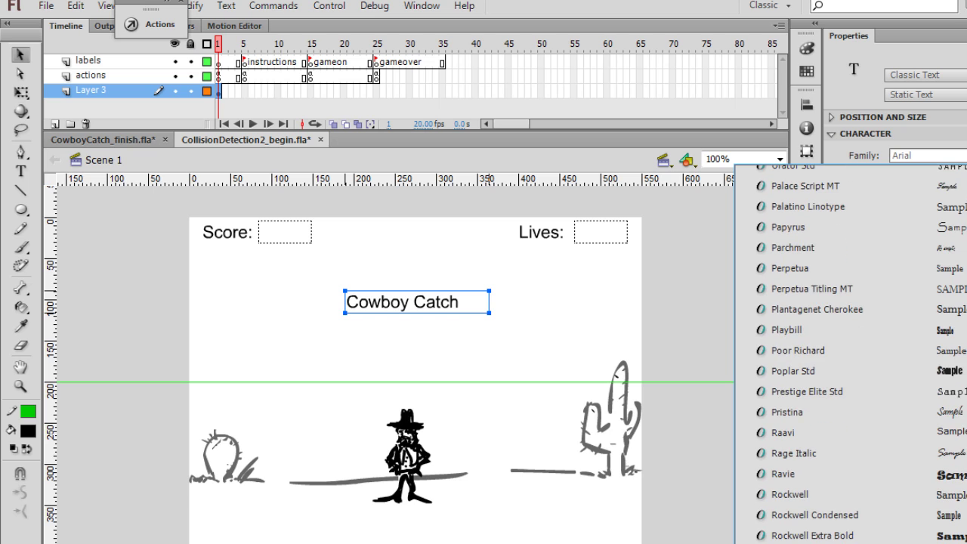
{"action": "left_click", "coordinate": [878, 333]}
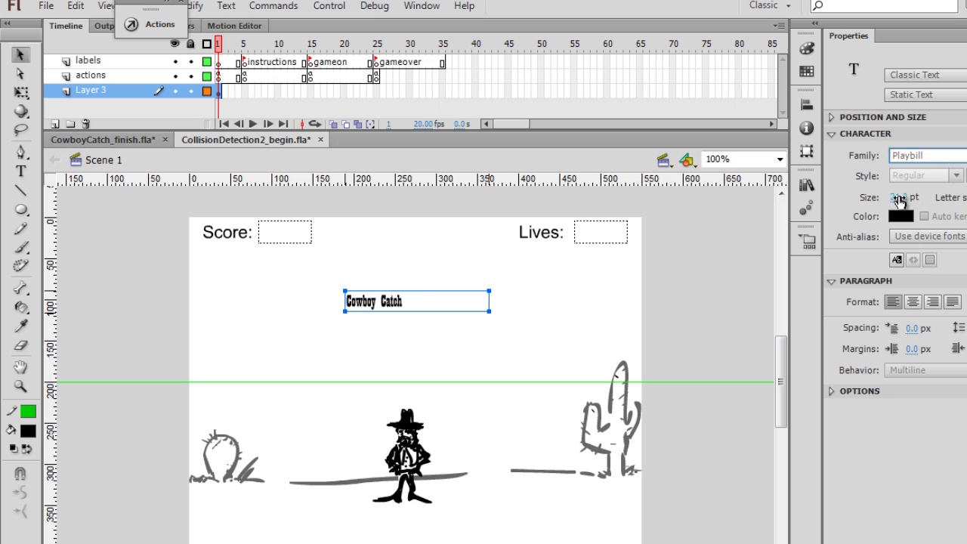
{"action": "left_click_drag", "start_coordinate": [898, 200], "coordinate": [924, 197]}
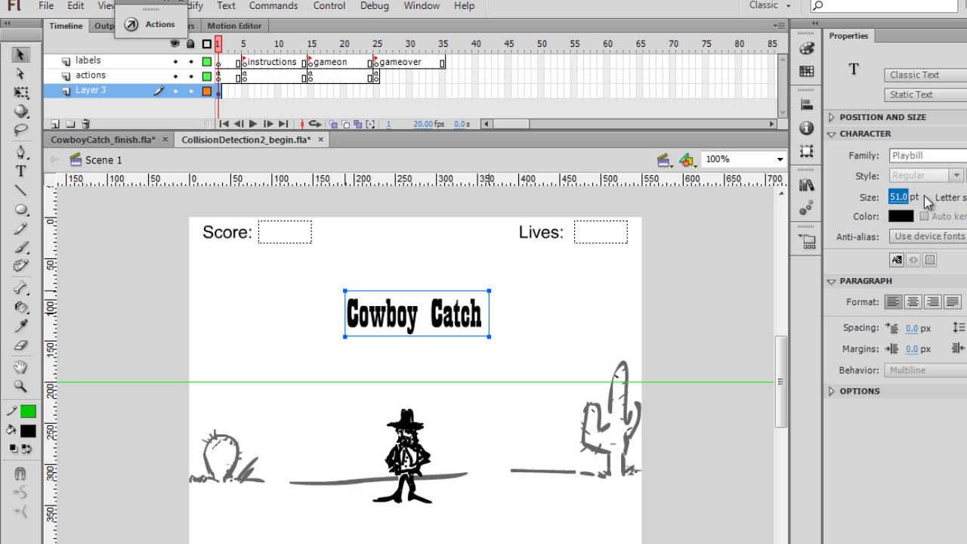
{"action": "left_click", "coordinate": [21, 57]}
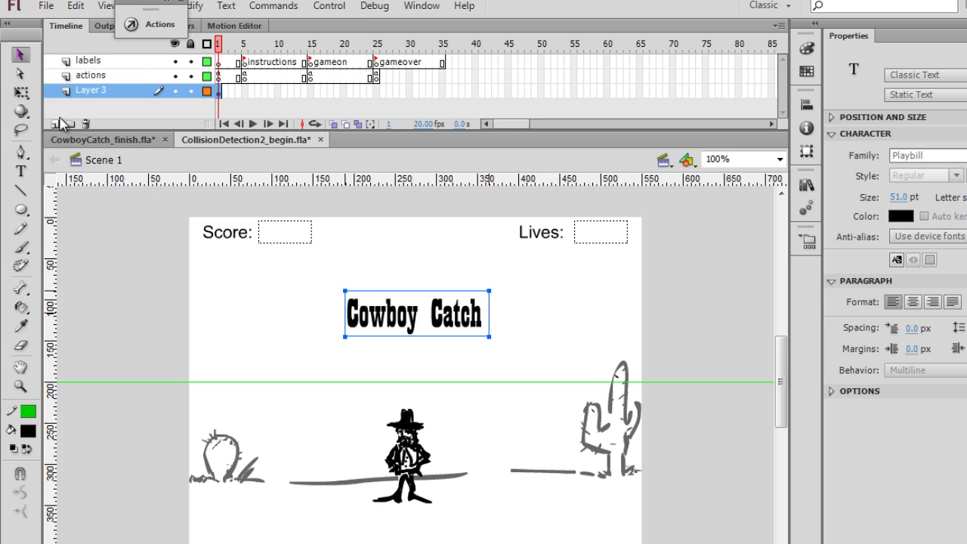
Step: Move the Cowboy Catch title slightly higher above the cowboy
{"action": "left_click", "coordinate": [151, 325]}
{"action": "left_click", "coordinate": [408, 338]}
{"action": "left_click_drag", "start_coordinate": [405, 341], "coordinate": [392, 318]}
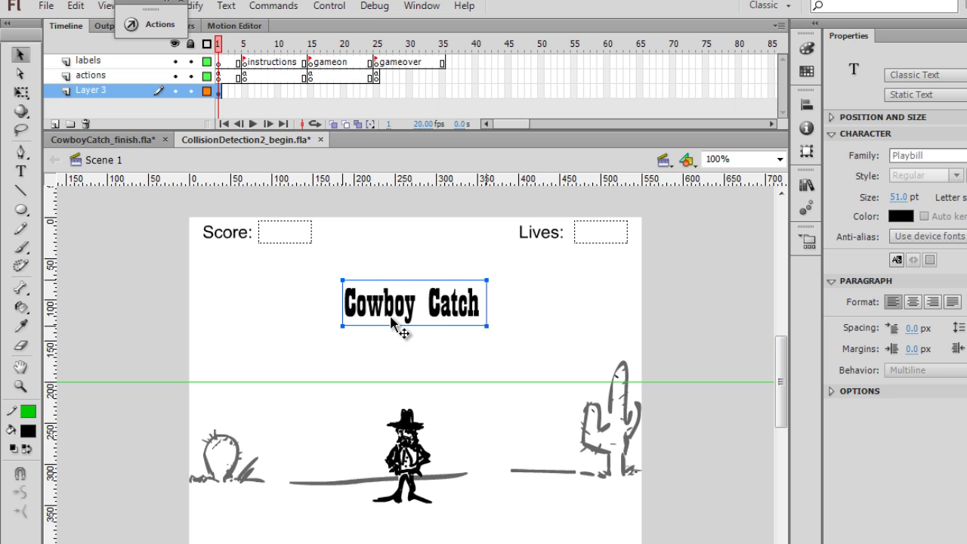
{"action": "left_click", "coordinate": [313, 354]}
{"action": "left_click", "coordinate": [398, 309]}
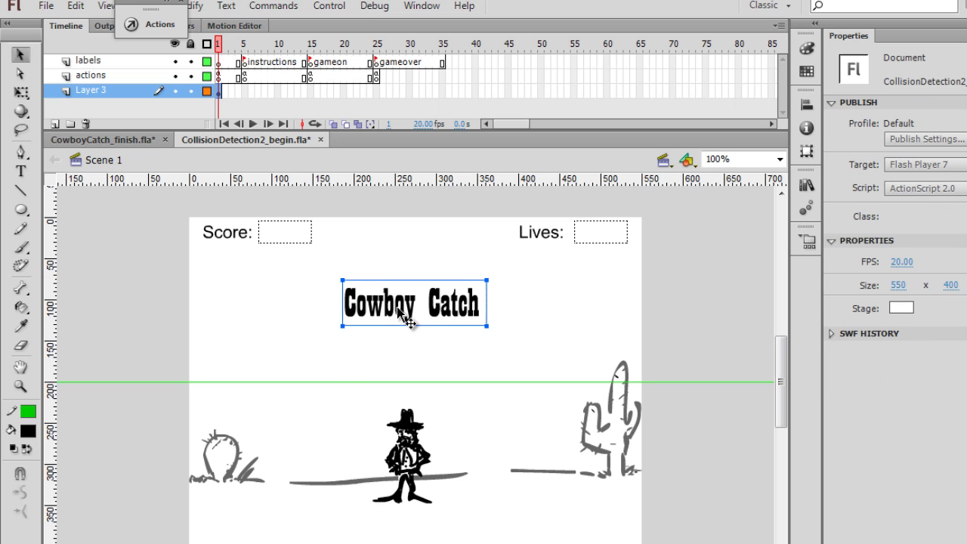
{"action": "left_click", "coordinate": [579, 304]}
{"action": "left_click", "coordinate": [452, 313]}
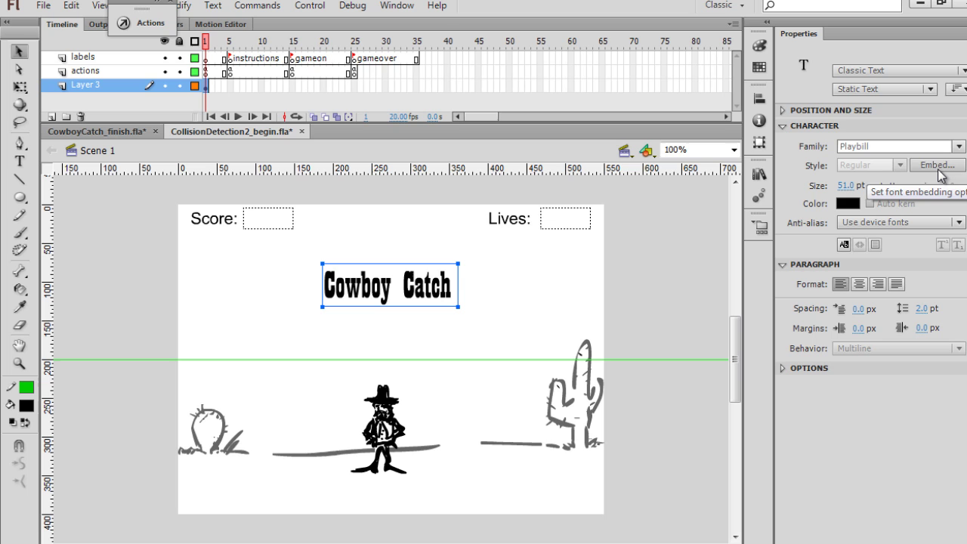
Step: Embed the Playbill font with the All character range selected
{"action": "left_click", "coordinate": [939, 167]}
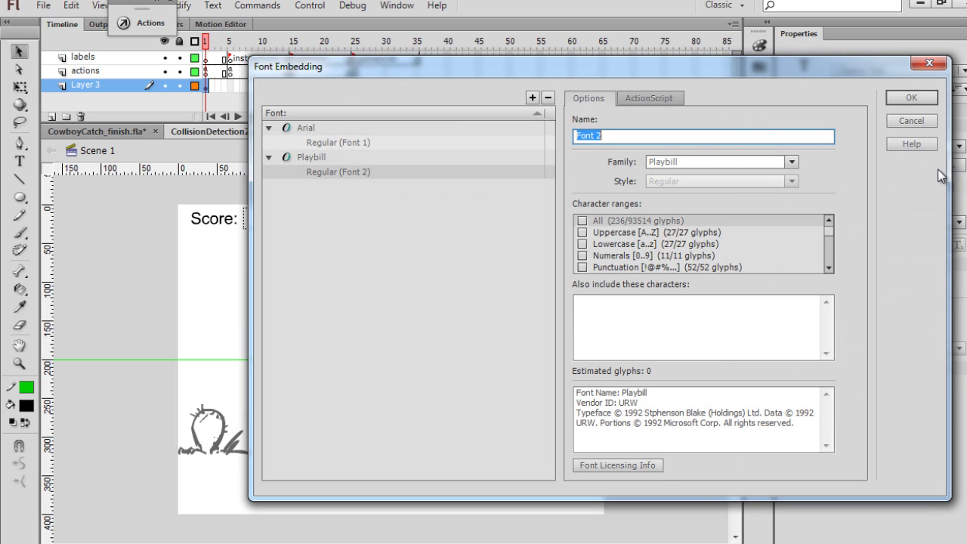
{"action": "left_click", "coordinate": [582, 220]}
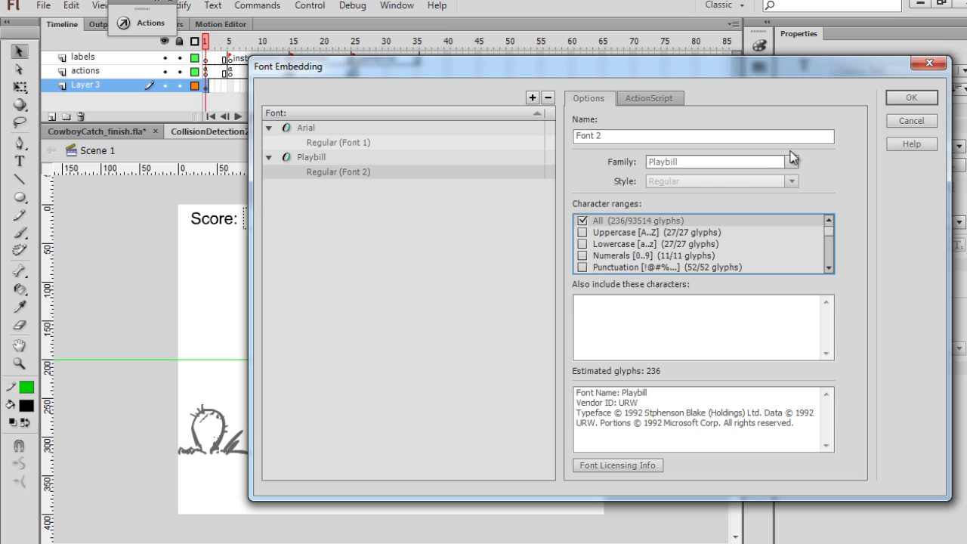
{"action": "left_click", "coordinate": [896, 99]}
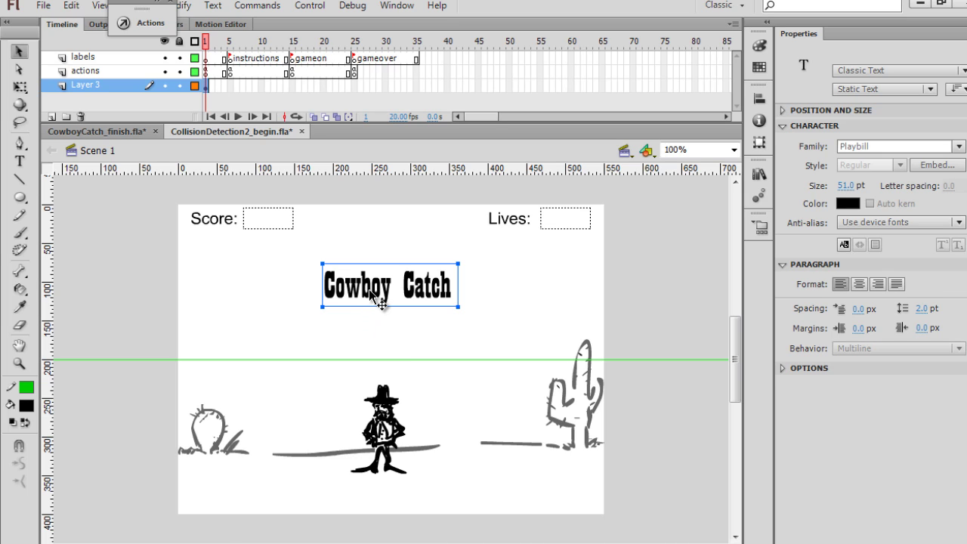
Step: Add a 'Play' text below the title and style it as 21 pt Arial
{"action": "key", "text": "Up"}
{"action": "key", "text": "Up"}
{"action": "key", "text": "Up"}
{"action": "key", "text": "Up"}
{"action": "key", "text": "Up"}
{"action": "key", "text": "Up"}
{"action": "key", "text": "Up"}
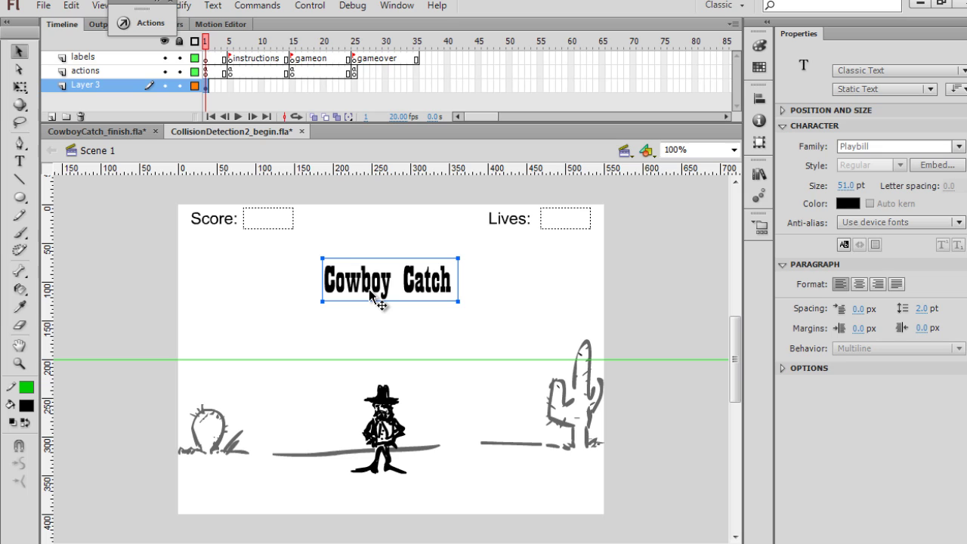
{"action": "left_click", "coordinate": [20, 162]}
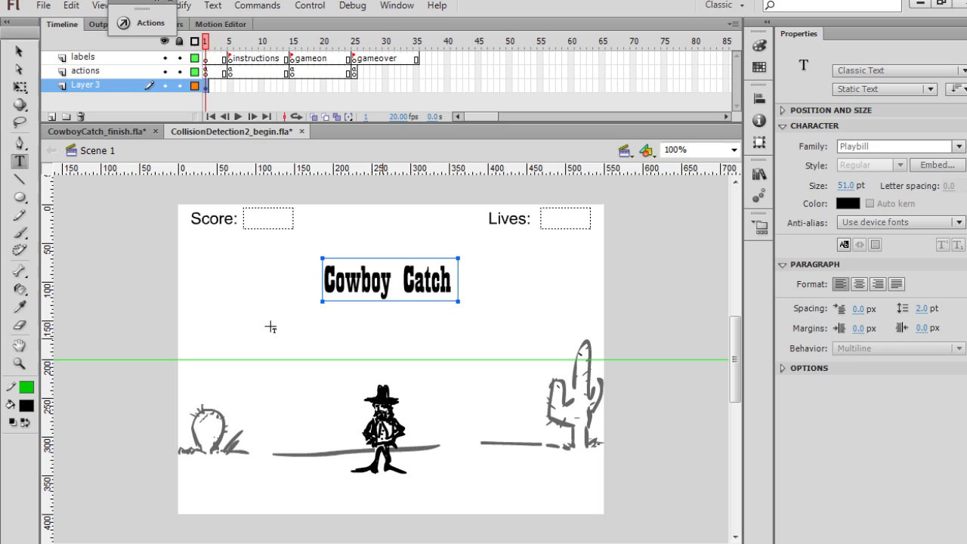
{"action": "left_click", "coordinate": [378, 337]}
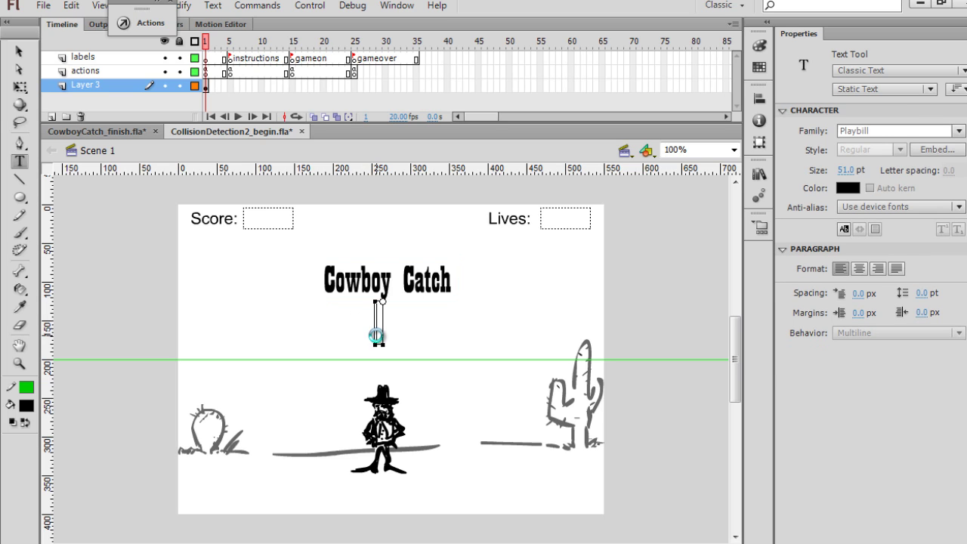
{"action": "type", "text": "Play"}
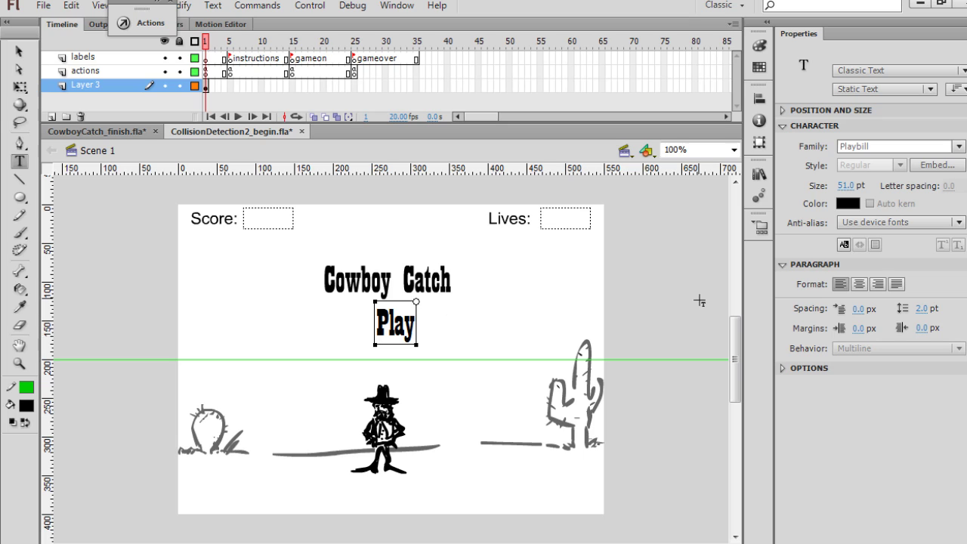
{"action": "left_click_drag", "start_coordinate": [376, 331], "coordinate": [499, 325]}
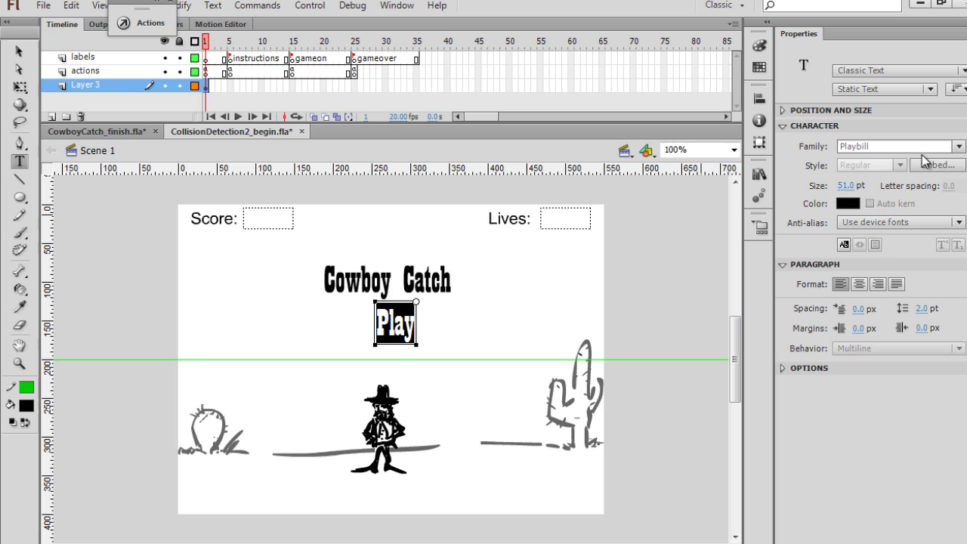
{"action": "left_click", "coordinate": [958, 146]}
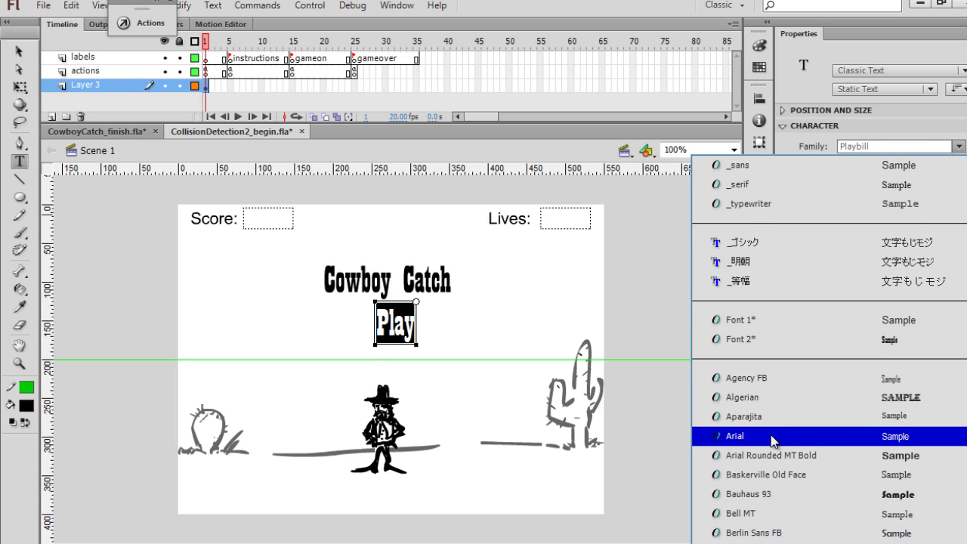
{"action": "left_click", "coordinate": [772, 436]}
{"action": "left_click", "coordinate": [842, 184]}
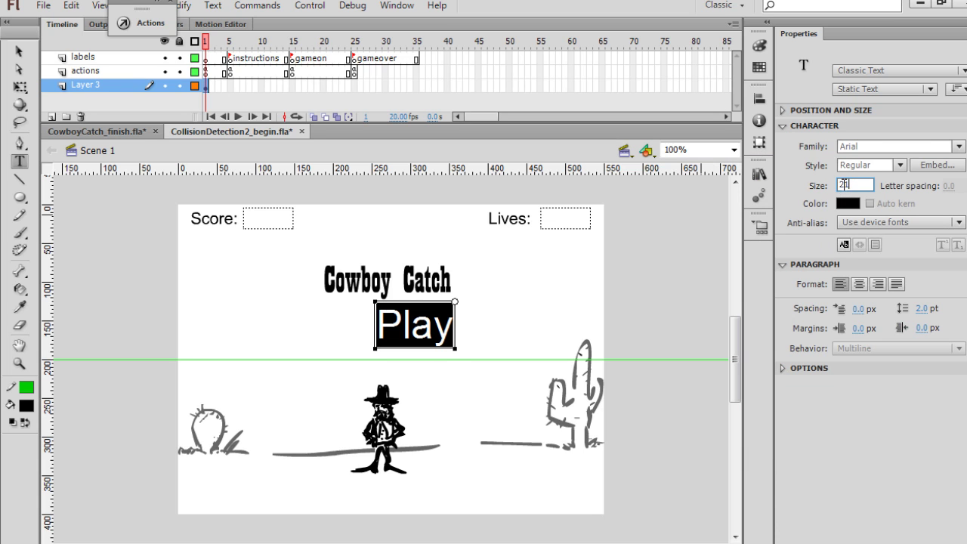
{"action": "type", "text": "21"}
{"action": "key", "text": "Return"}
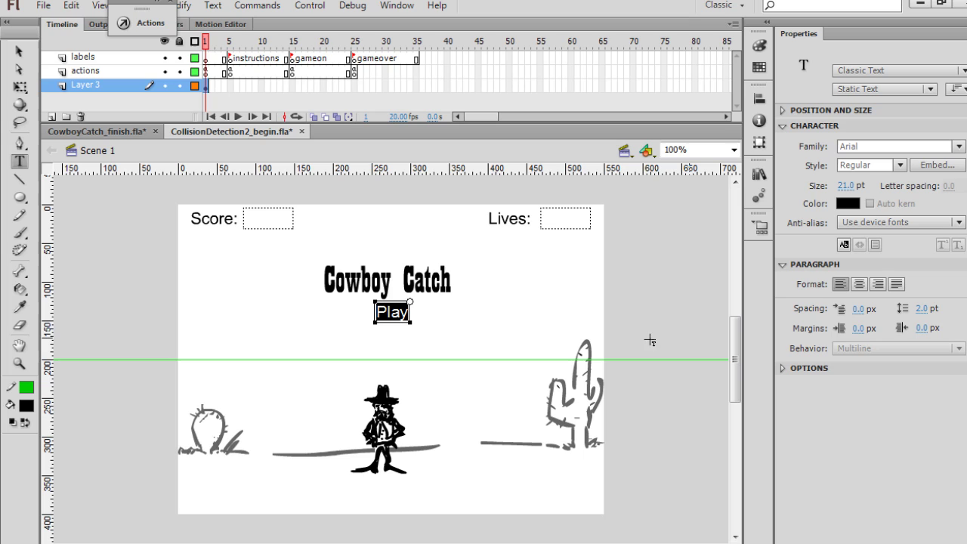
Step: Place Play under the title and add an 'Instructions' copy just below it
{"action": "left_click", "coordinate": [19, 51]}
{"action": "left_click_drag", "start_coordinate": [395, 314], "coordinate": [405, 342]}
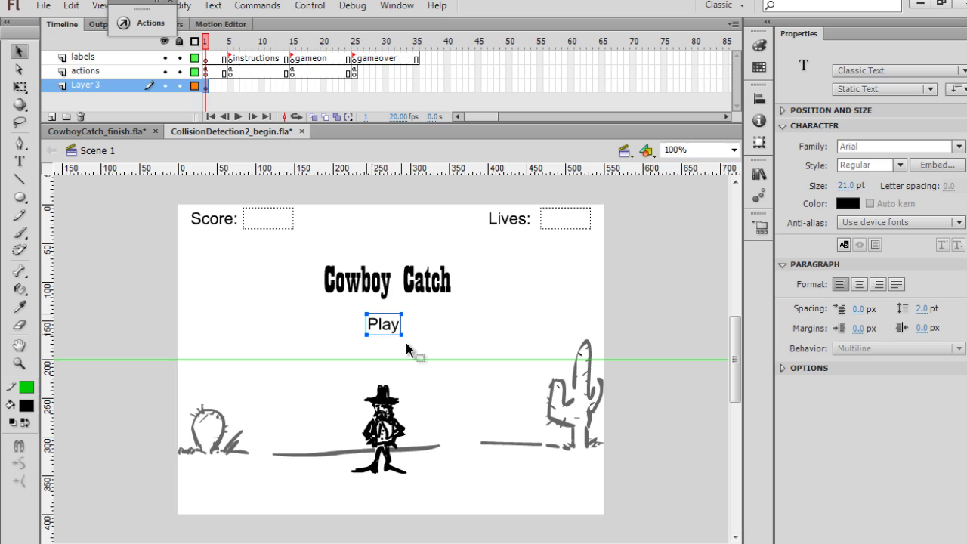
{"action": "key", "text": "Left"}
{"action": "key", "text": "Up"}
{"action": "key", "text": "ctrl+v"}
{"action": "double_click", "coordinate": [400, 361]}
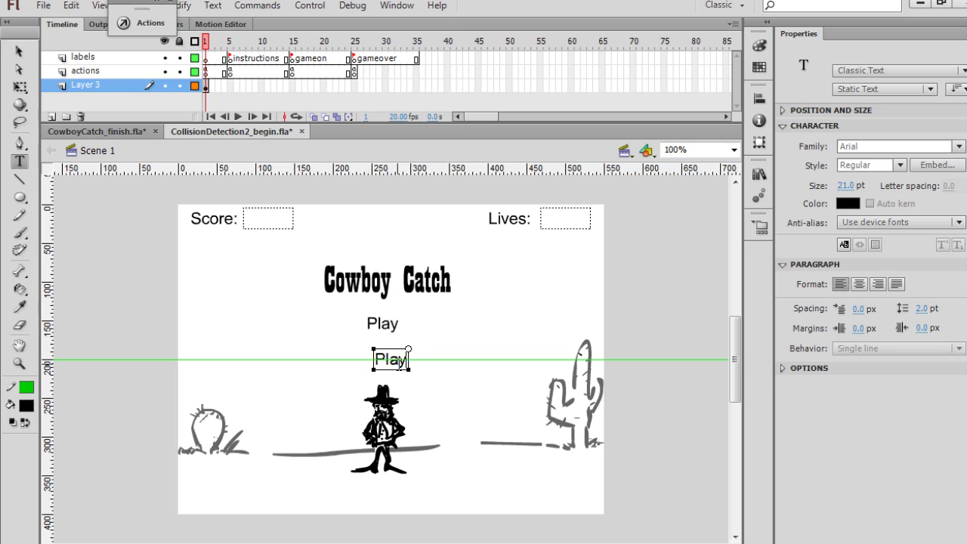
{"action": "key", "text": "ctrl+a"}
{"action": "type", "text": "Instru"}
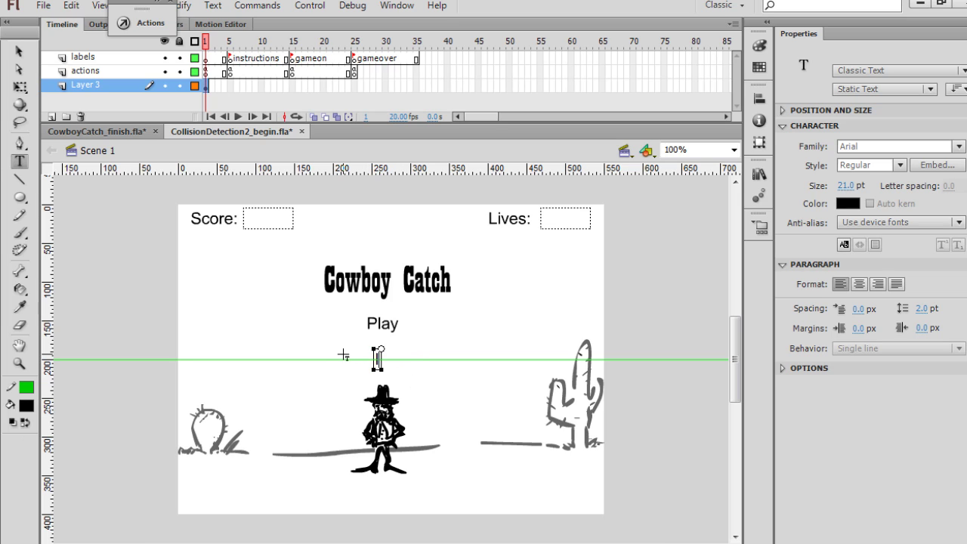
{"action": "type", "text": "ctions"}
{"action": "key", "text": "Escape"}
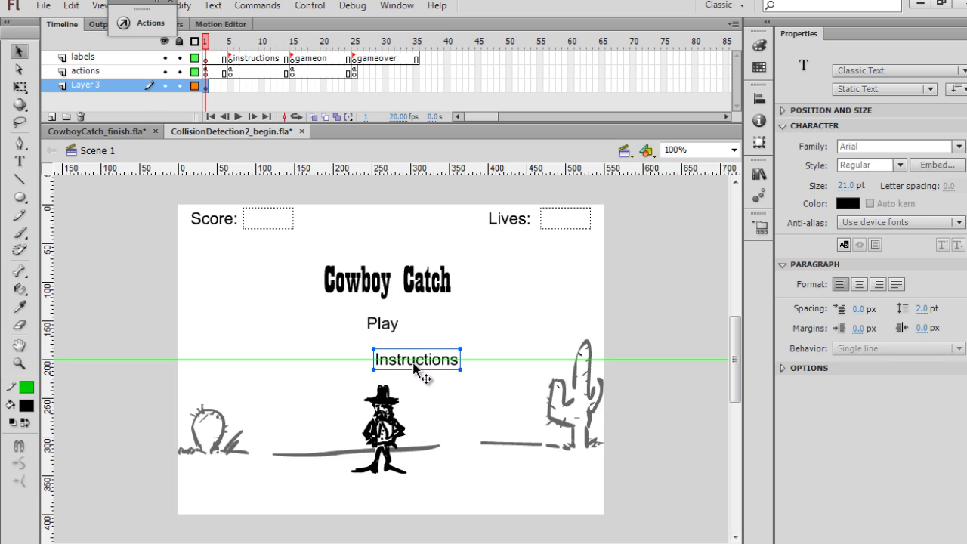
{"action": "left_click_drag", "start_coordinate": [414, 365], "coordinate": [385, 342]}
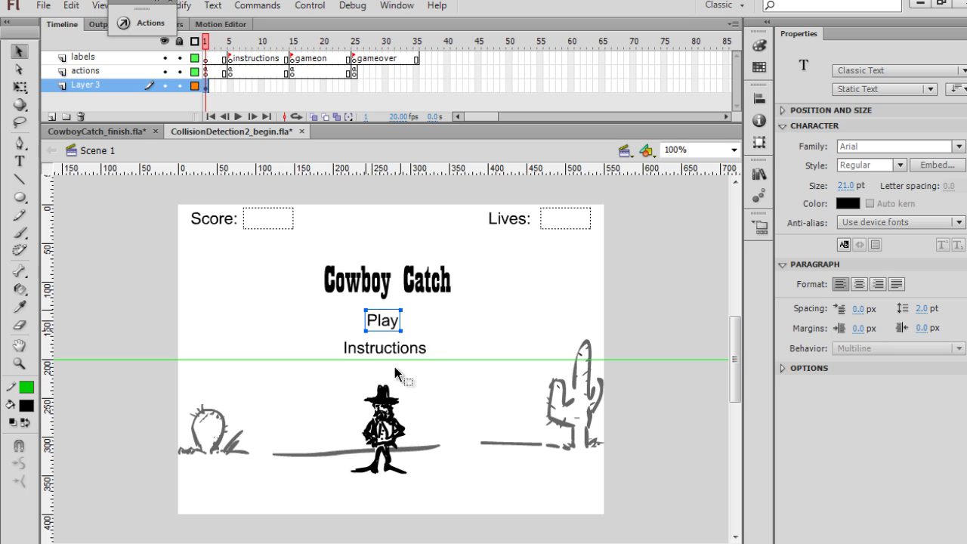
Step: Nudge the title, Play and Instructions texts into alignment
{"action": "left_click", "coordinate": [378, 286]}
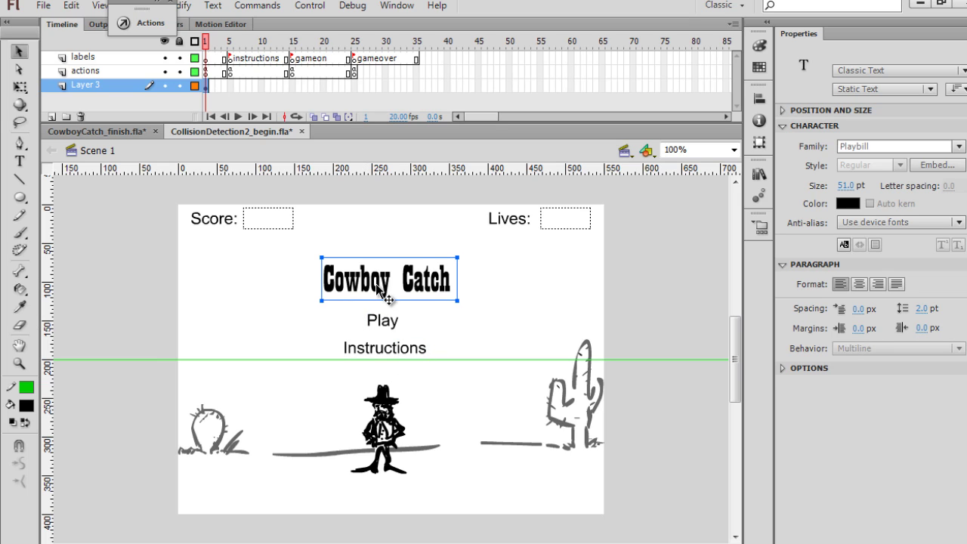
{"action": "key", "text": "Up"}
{"action": "key", "text": "Up"}
{"action": "key", "text": "Up"}
{"action": "key", "text": "Up"}
{"action": "key", "text": "Up"}
{"action": "key", "text": "Left"}
{"action": "key", "text": "Left"}
{"action": "key", "text": "Left"}
{"action": "key", "text": "Left"}
{"action": "key", "text": "Left"}
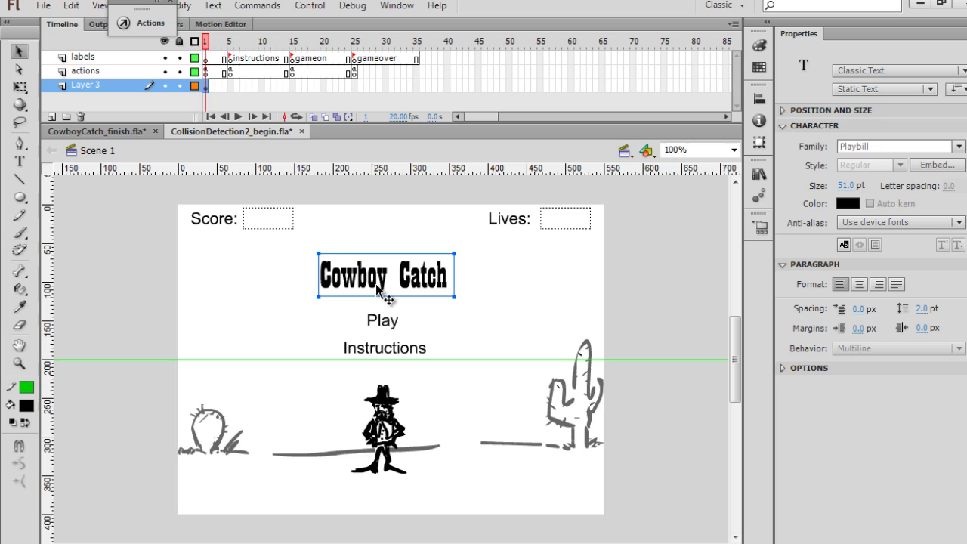
{"action": "left_click", "coordinate": [383, 320]}
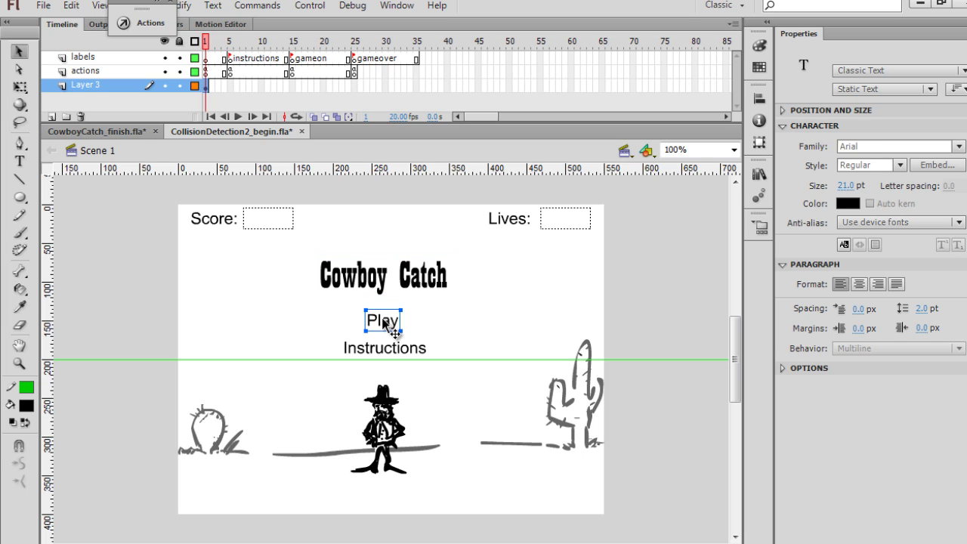
{"action": "key", "text": "Right"}
{"action": "key", "text": "Right"}
{"action": "key", "text": "Up"}
{"action": "left_click", "coordinate": [383, 350]}
{"action": "key", "text": "Down"}
{"action": "key", "text": "Down"}
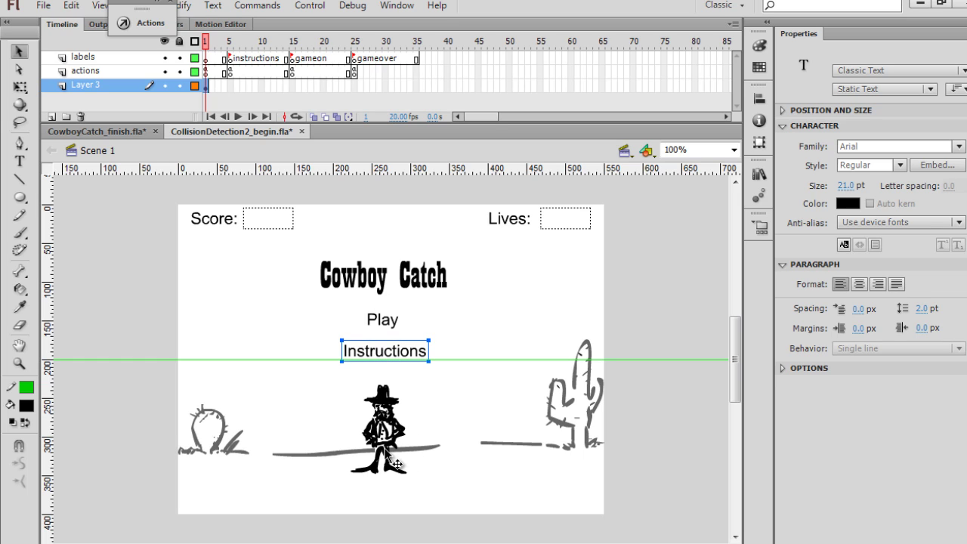
{"action": "left_click", "coordinate": [383, 323]}
{"action": "left_click", "coordinate": [387, 348]}
{"action": "left_click", "coordinate": [378, 322]}
{"action": "left_click", "coordinate": [381, 319]}
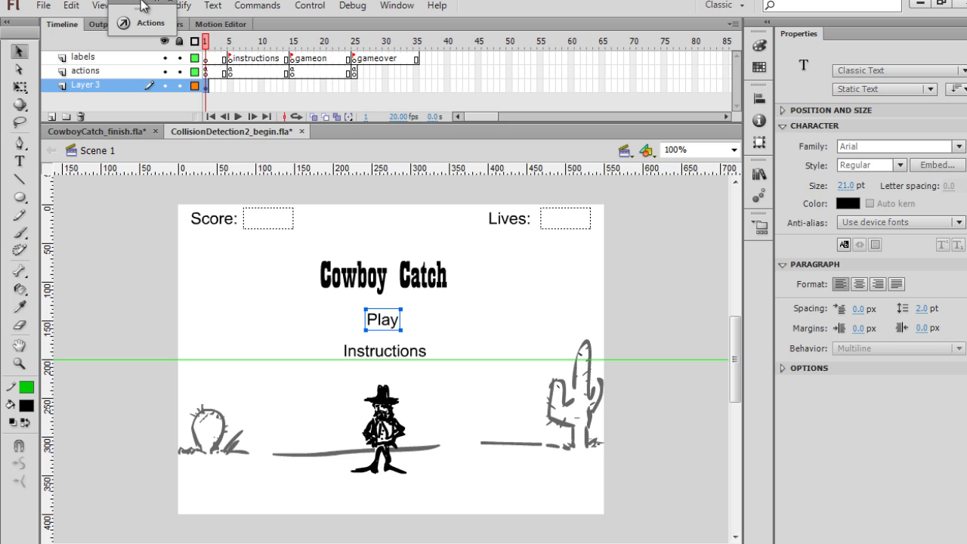
Step: Convert the Play text into a button symbol named btn_start
{"action": "left_click_drag", "start_coordinate": [137, 6], "coordinate": [90, 4]}
{"action": "left_click", "coordinate": [172, 6]}
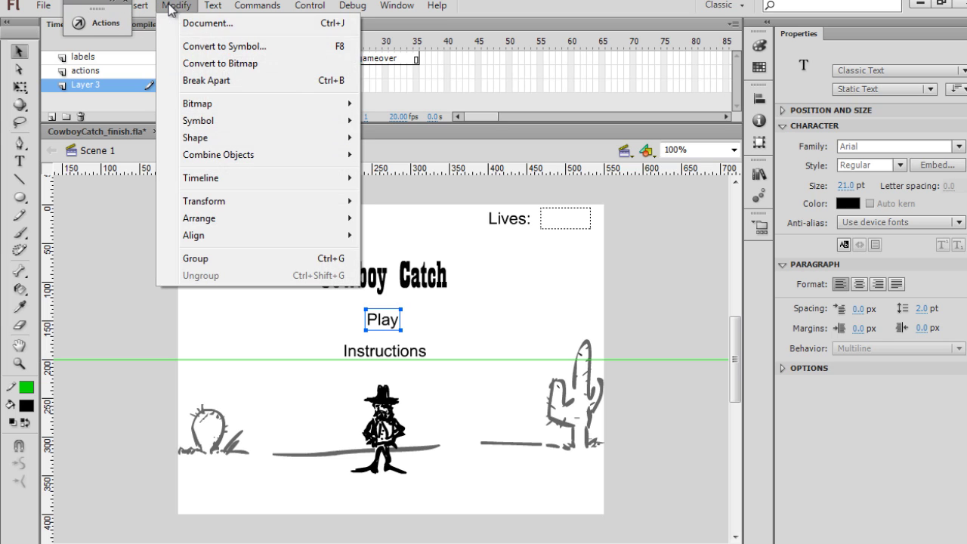
{"action": "left_click", "coordinate": [206, 45]}
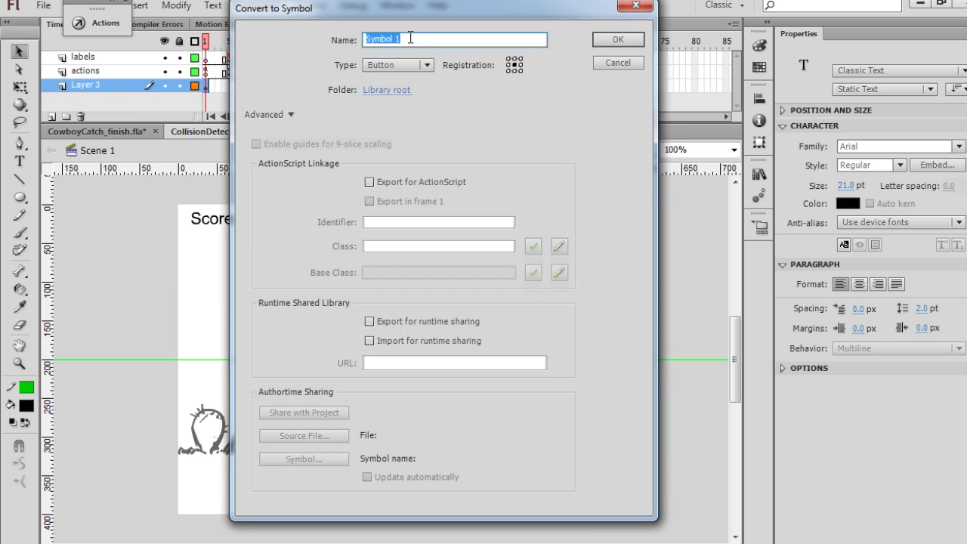
{"action": "type", "text": "btn_start"}
{"action": "left_click", "coordinate": [605, 40]}
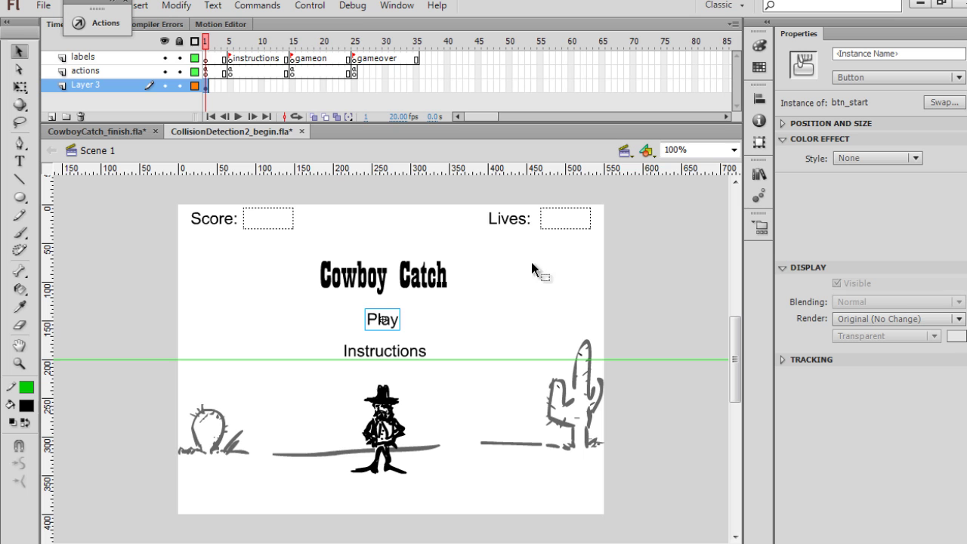
Step: Convert the Instructions text into a button symbol named btn_instructions
{"action": "left_click", "coordinate": [414, 358]}
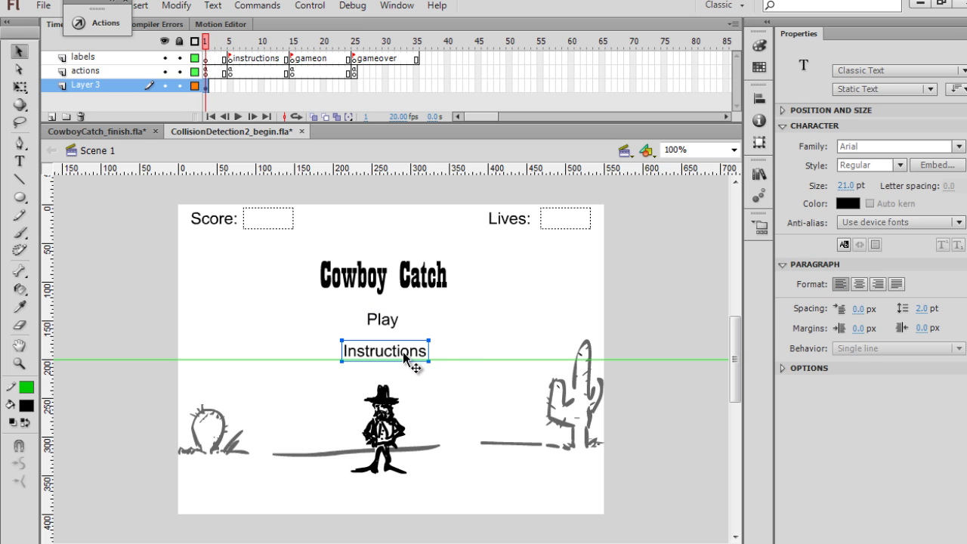
{"action": "left_click", "coordinate": [176, 5]}
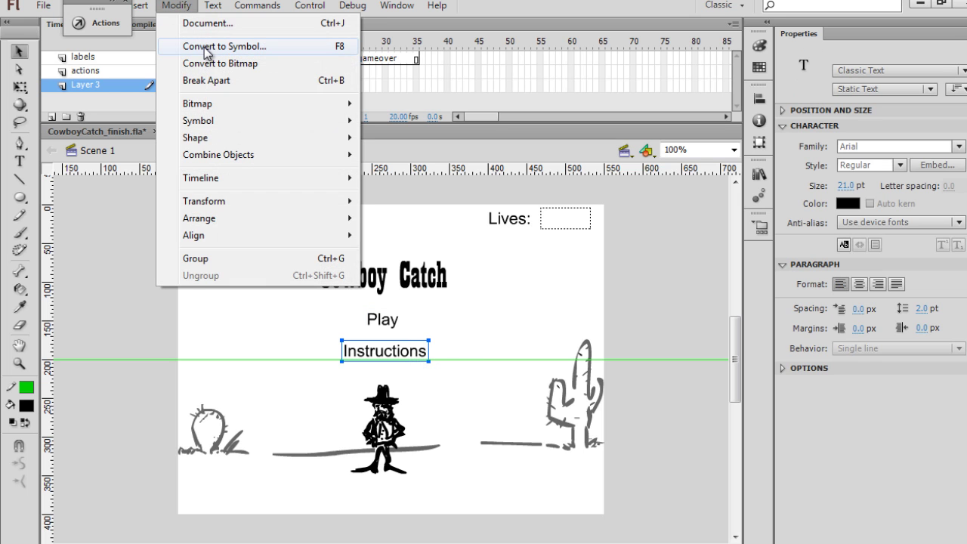
{"action": "left_click", "coordinate": [208, 47]}
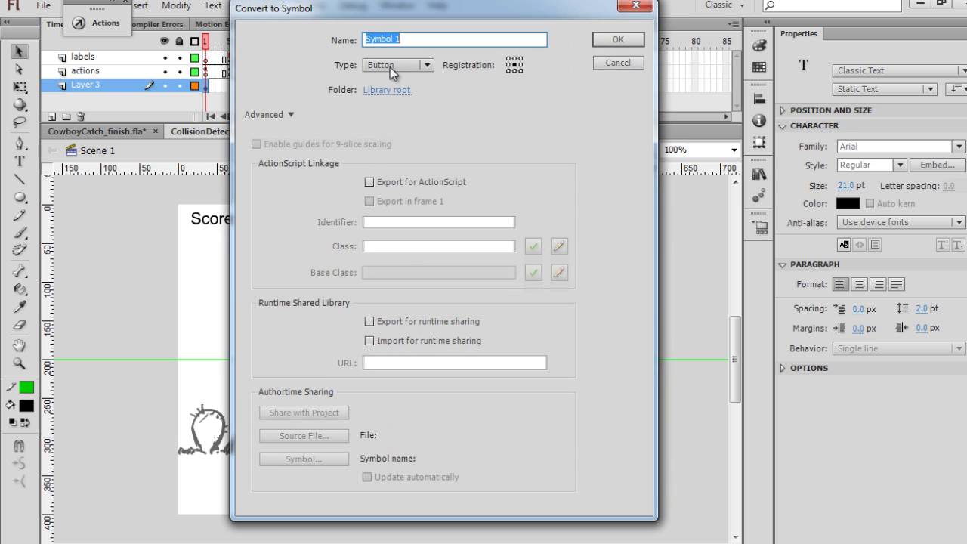
{"action": "left_click", "coordinate": [395, 66]}
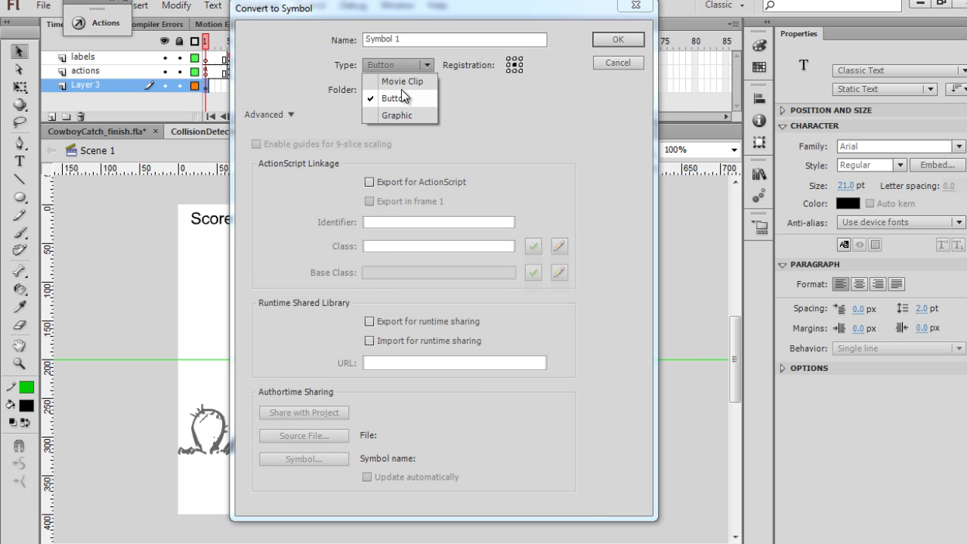
{"action": "left_click", "coordinate": [396, 95]}
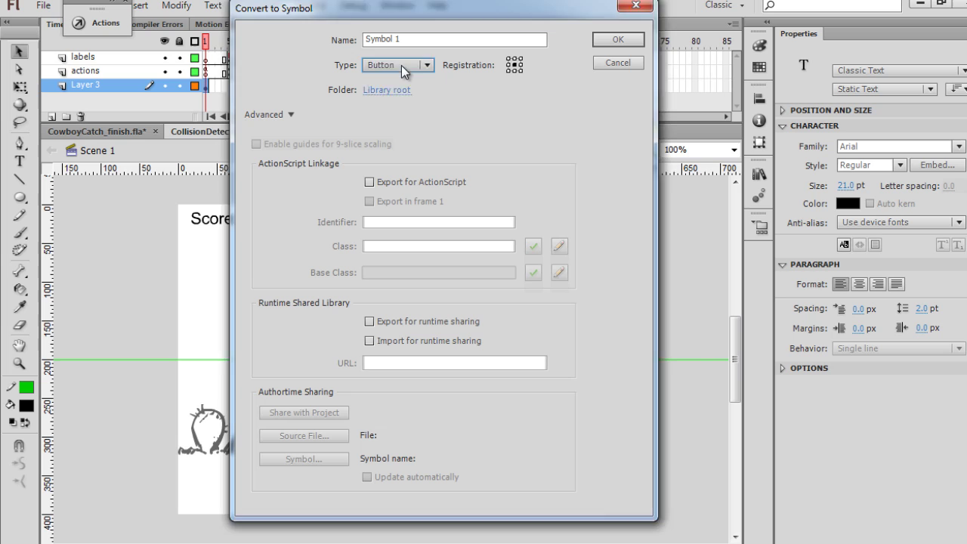
{"action": "left_click", "coordinate": [401, 65]}
{"action": "left_click", "coordinate": [398, 99]}
{"action": "left_click", "coordinate": [401, 65]}
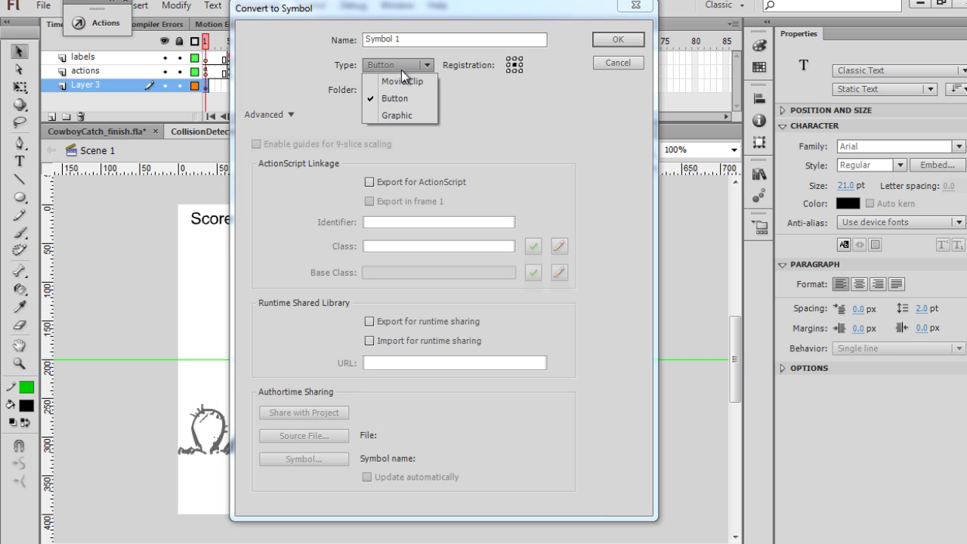
{"action": "left_click", "coordinate": [398, 84]}
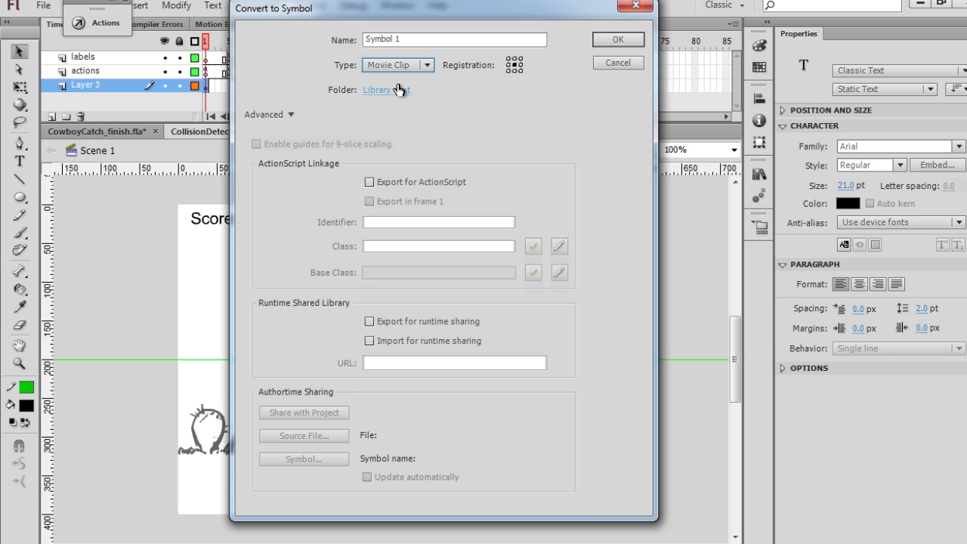
{"action": "left_click", "coordinate": [404, 69]}
{"action": "left_click", "coordinate": [402, 91]}
{"action": "left_click", "coordinate": [405, 42]}
{"action": "left_click_drag", "start_coordinate": [405, 43], "coordinate": [335, 38]}
{"action": "type", "text": "b"}
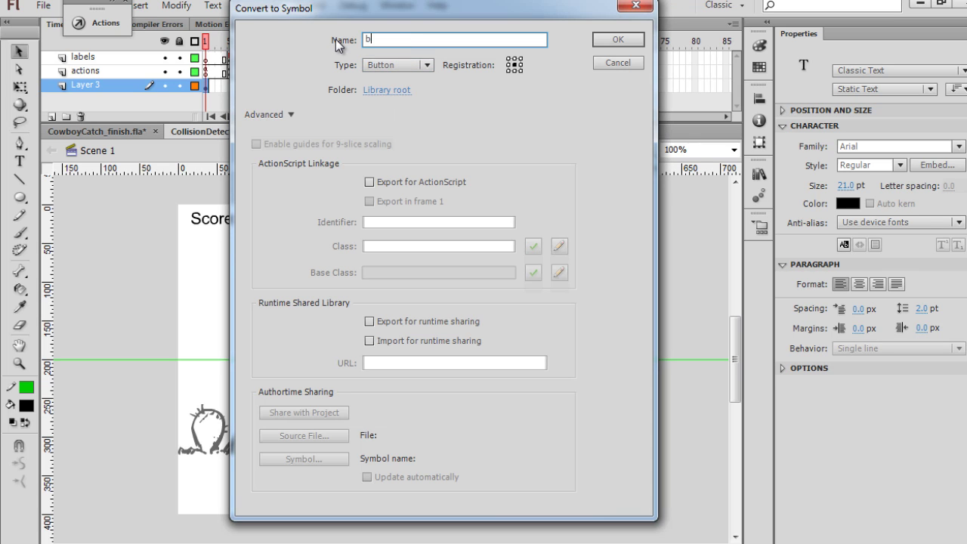
{"action": "type", "text": "tn_instructions"}
{"action": "left_click", "coordinate": [605, 43]}
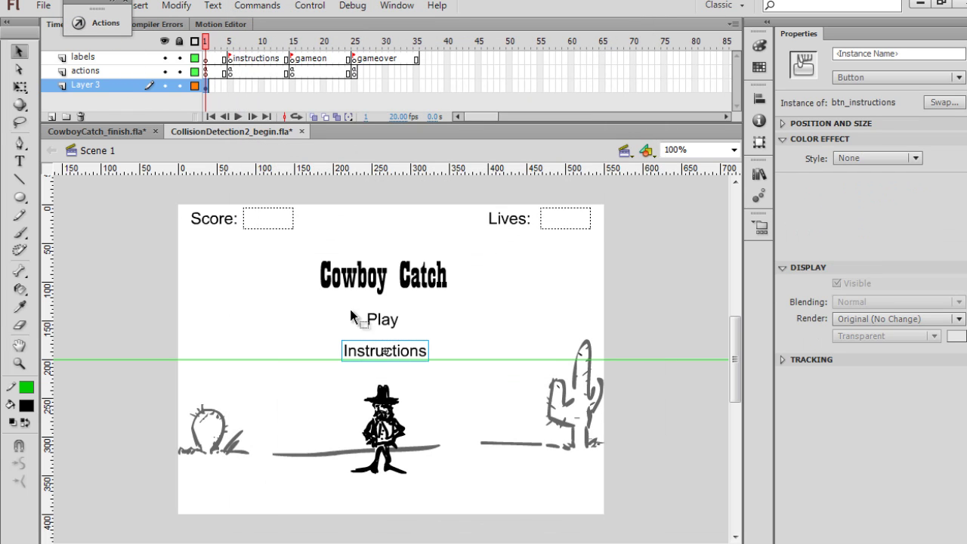
Step: Give the Play button the instance name btn_start
{"action": "left_click", "coordinate": [386, 324]}
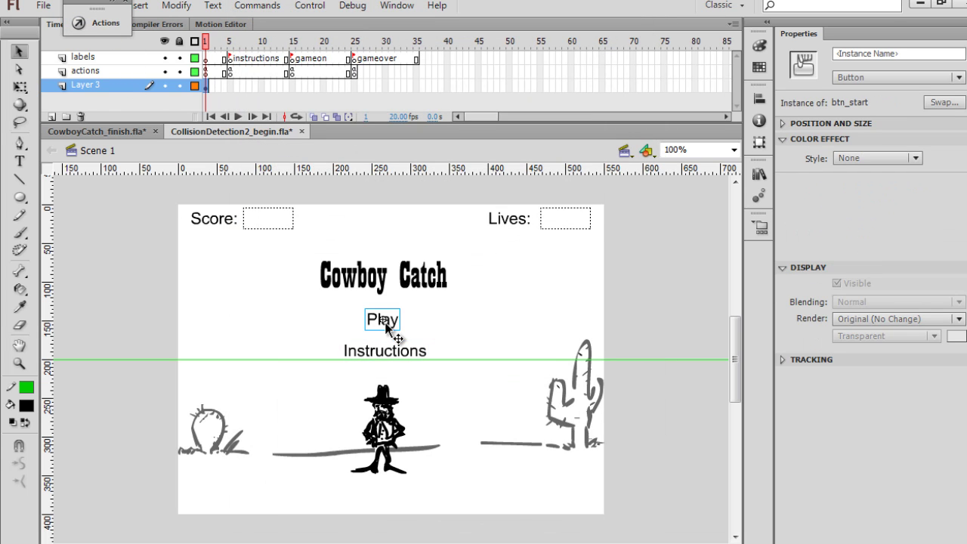
{"action": "left_click", "coordinate": [386, 356]}
{"action": "left_click", "coordinate": [377, 322]}
{"action": "left_click", "coordinate": [408, 356]}
{"action": "left_click", "coordinate": [386, 323]}
{"action": "left_click", "coordinate": [899, 54]}
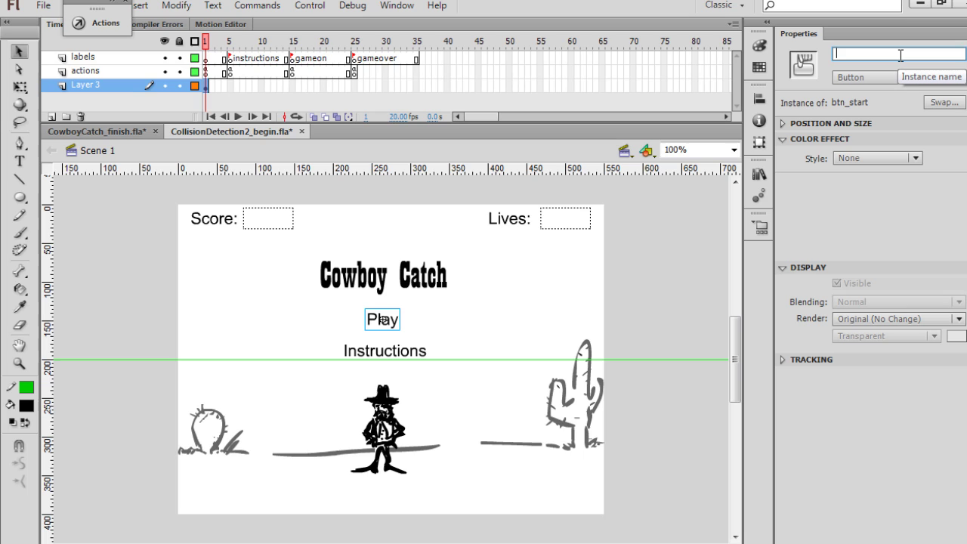
{"action": "type", "text": "btn_start"}
{"action": "key", "text": "Return"}
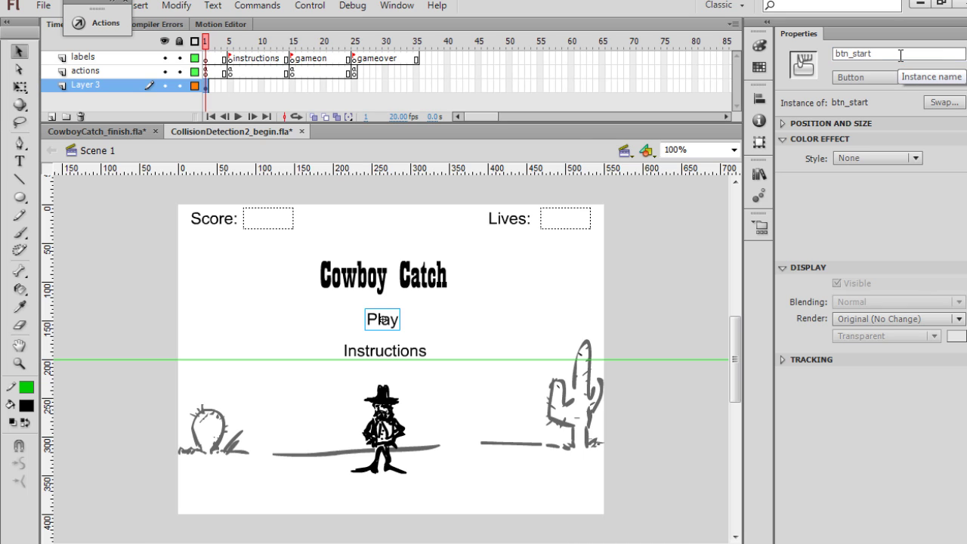
Step: Give the Instructions button the instance name btn_rules
{"action": "left_click", "coordinate": [399, 351]}
{"action": "left_click", "coordinate": [862, 53]}
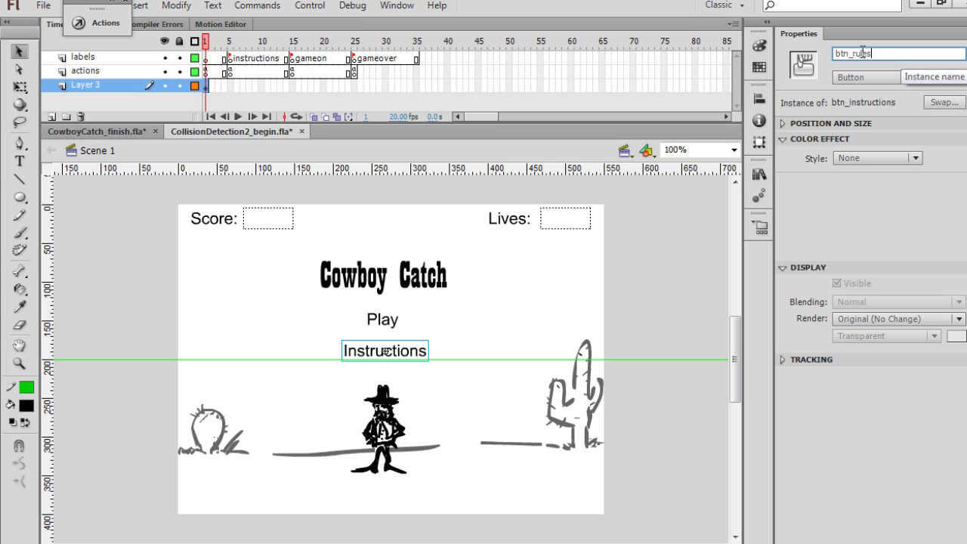
{"action": "type", "text": "btn_rules"}
{"action": "key", "text": "Return"}
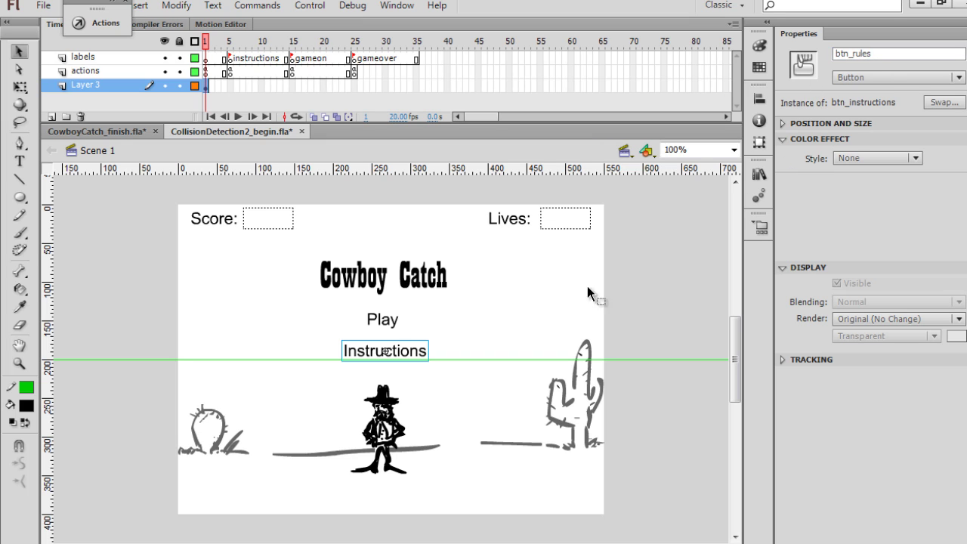
{"action": "left_click", "coordinate": [462, 332]}
{"action": "left_click", "coordinate": [394, 323]}
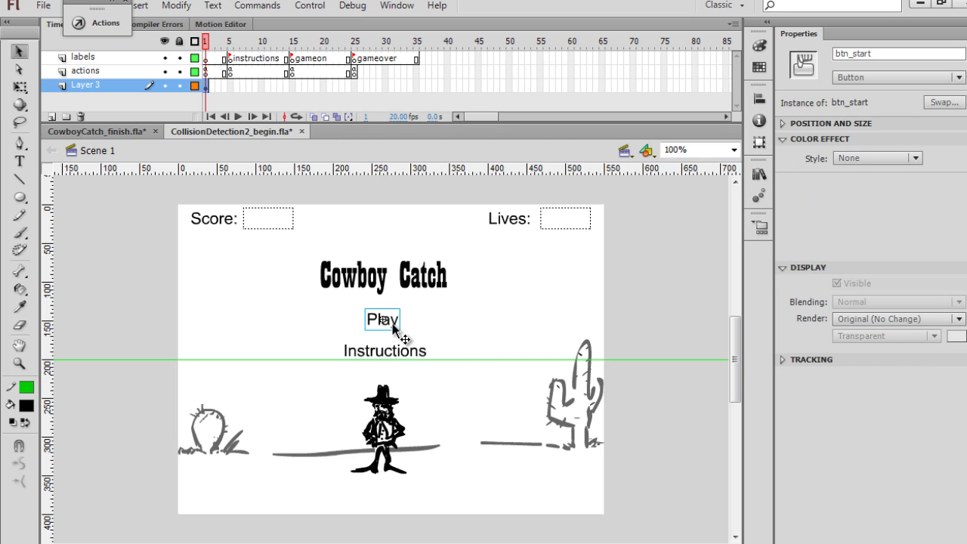
{"action": "left_click", "coordinate": [386, 353]}
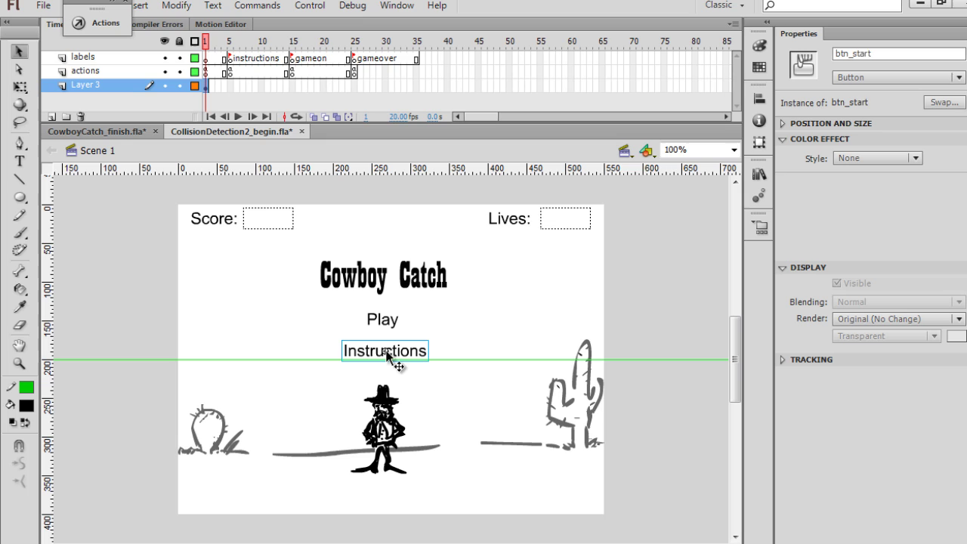
{"action": "left_click", "coordinate": [383, 284]}
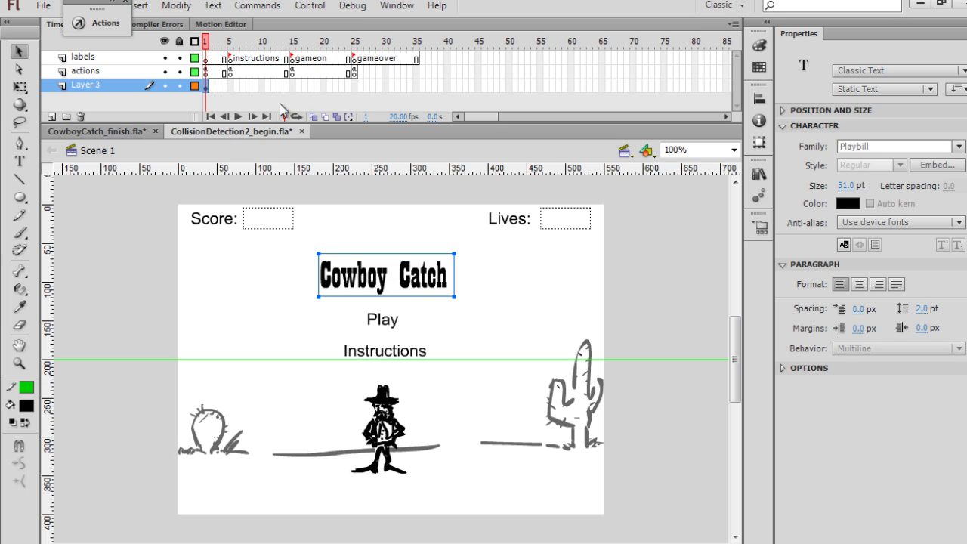
Step: Make frame 5 of Layer 3 a keyframe without the title and Instructions button
{"action": "left_click", "coordinate": [231, 85]}
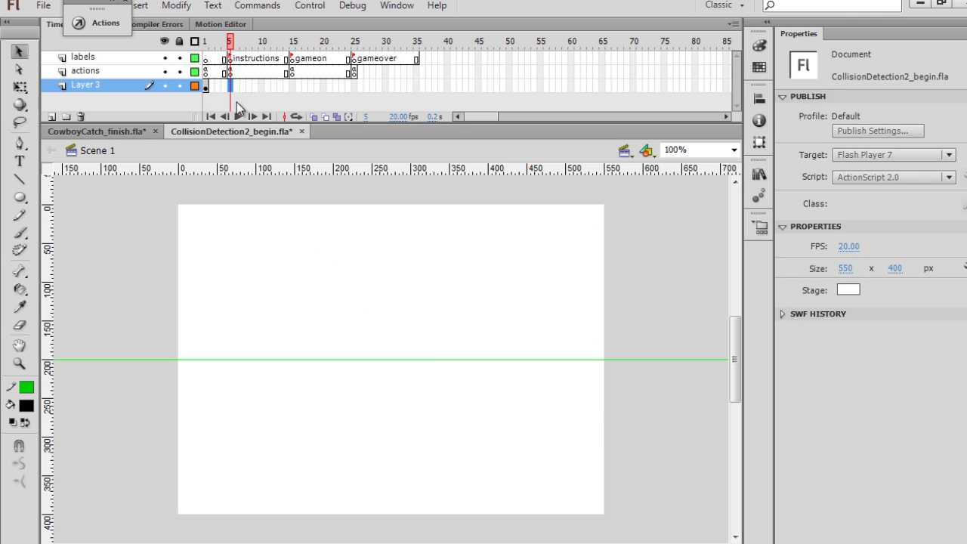
{"action": "key", "text": "ctrl+shift+v"}
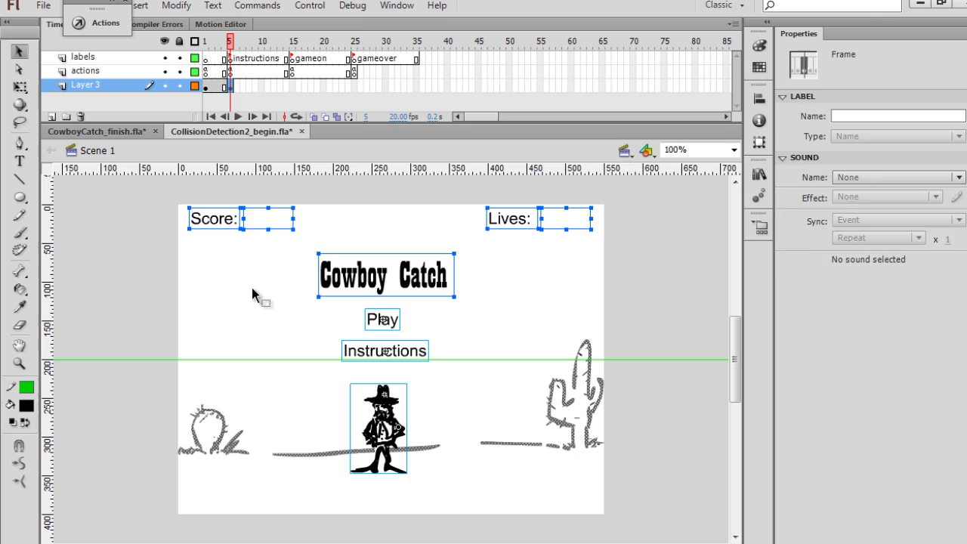
{"action": "left_click", "coordinate": [295, 277]}
{"action": "left_click", "coordinate": [346, 285]}
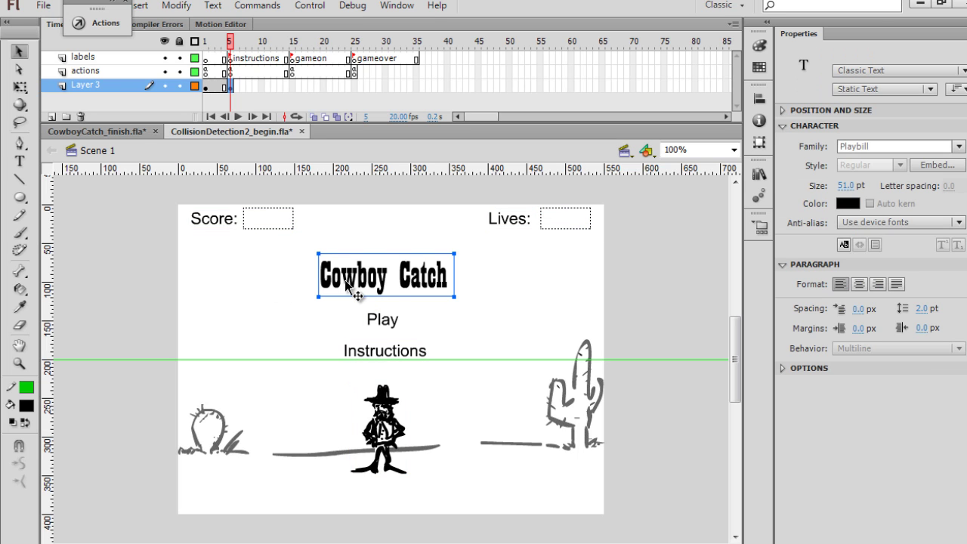
{"action": "key", "text": "Delete"}
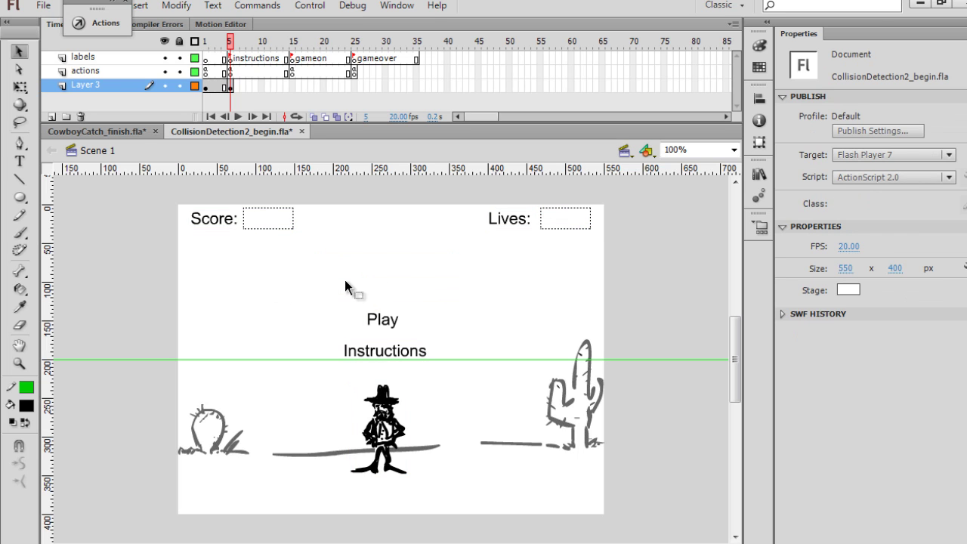
{"action": "left_click", "coordinate": [382, 356]}
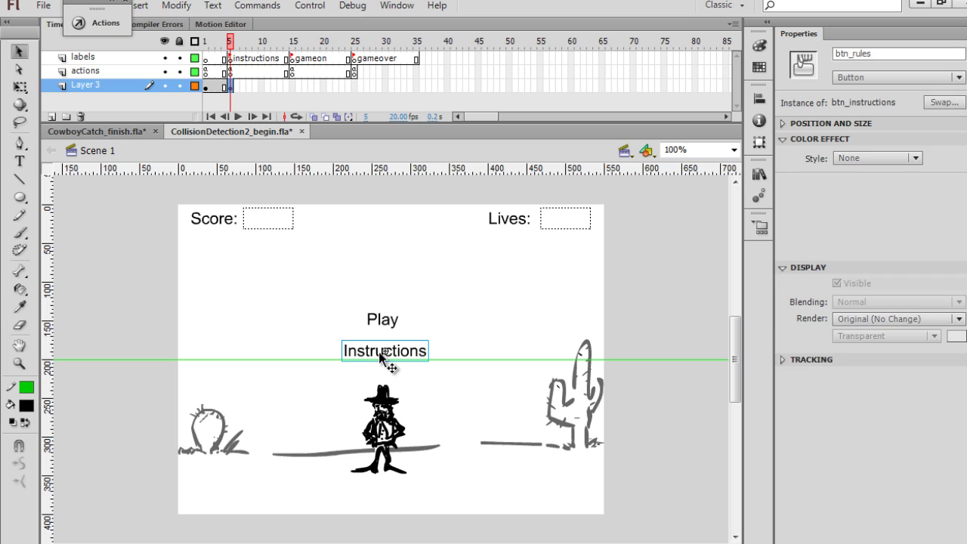
{"action": "key", "text": "Delete"}
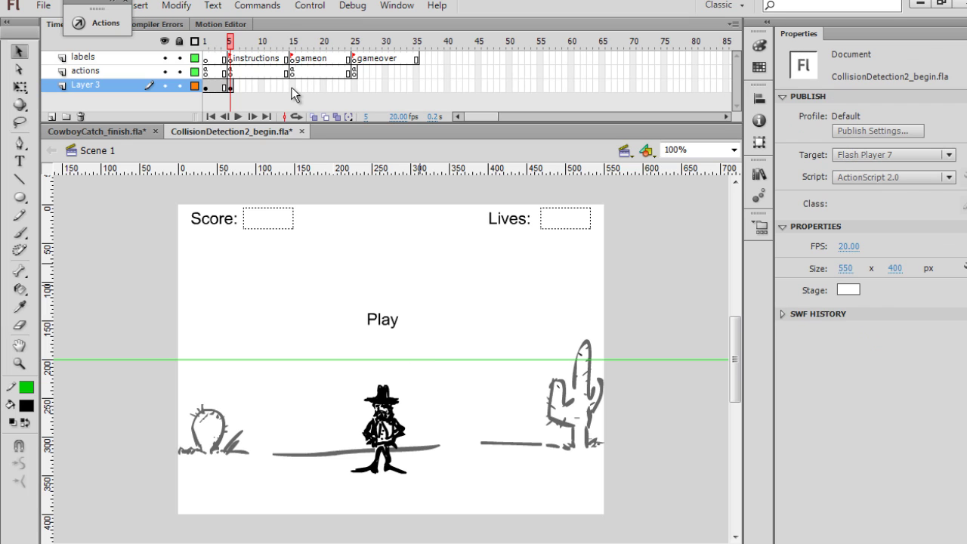
Step: Make frame 15 of Layer 3 a keyframe with the Play button removed
{"action": "left_click", "coordinate": [292, 88]}
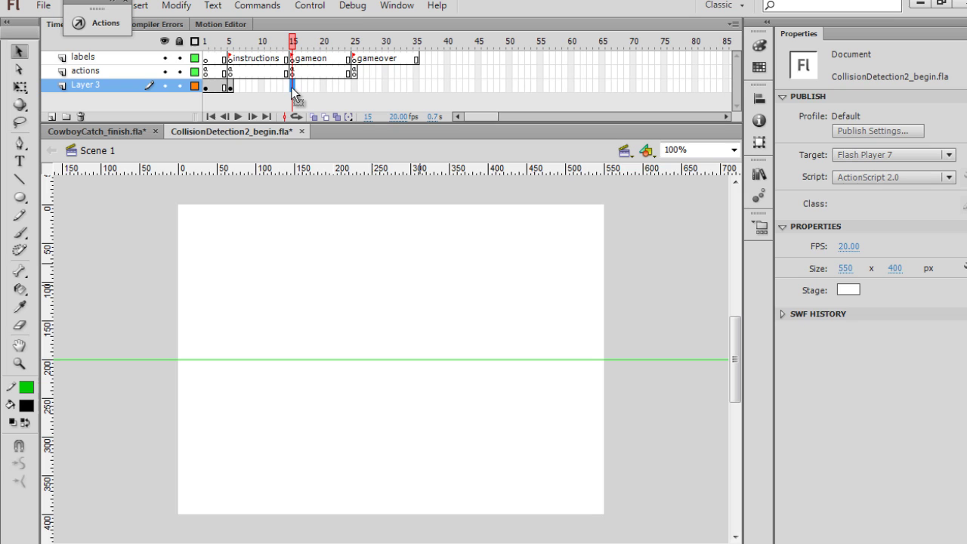
{"action": "key", "text": "ctrl+shift+v"}
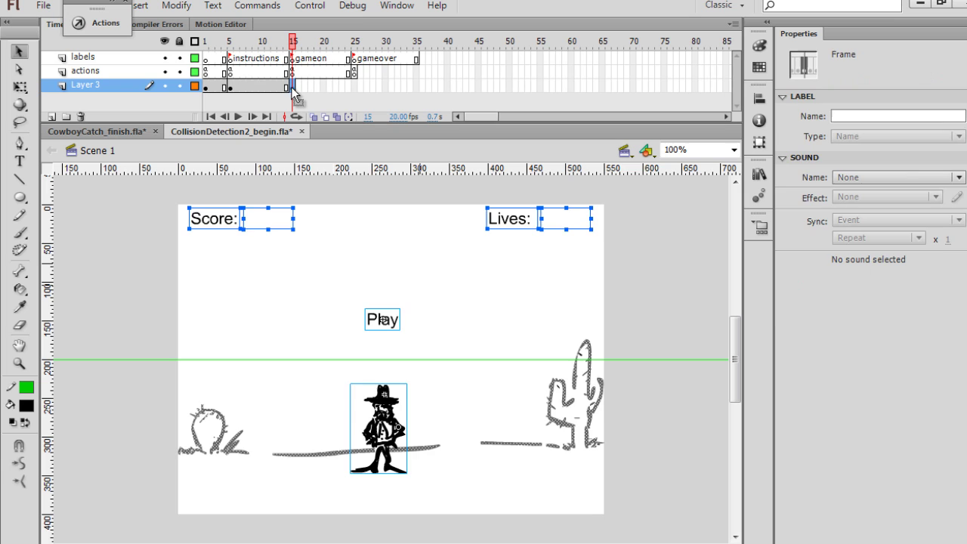
{"action": "left_click", "coordinate": [318, 295]}
{"action": "left_click", "coordinate": [383, 314]}
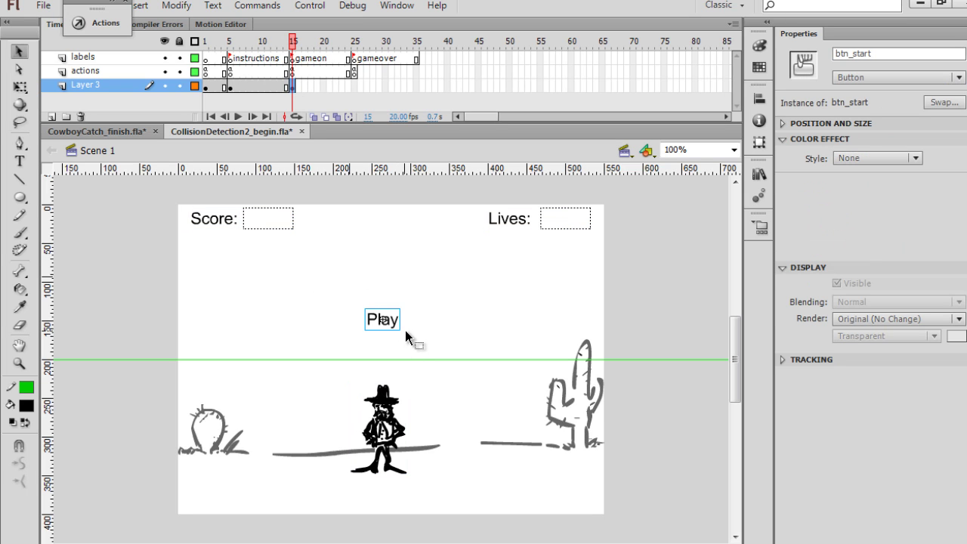
{"action": "key", "text": "Delete"}
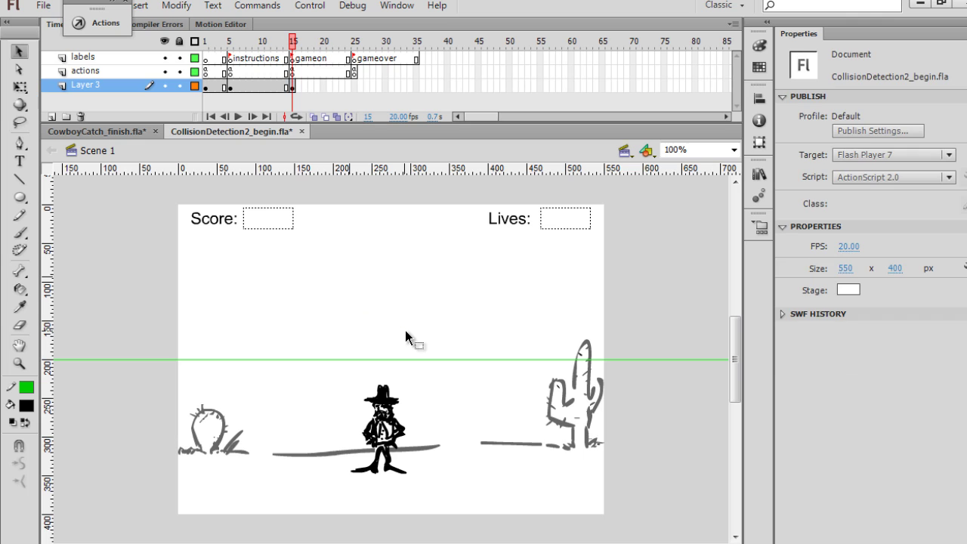
{"action": "mouse_move", "coordinate": [294, 43]}
{"action": "left_mouse_down"}
{"action": "mouse_move", "coordinate": [254, 43]}
{"action": "mouse_move", "coordinate": [294, 46]}
{"action": "left_mouse_up"}
{"action": "left_click", "coordinate": [389, 420]}
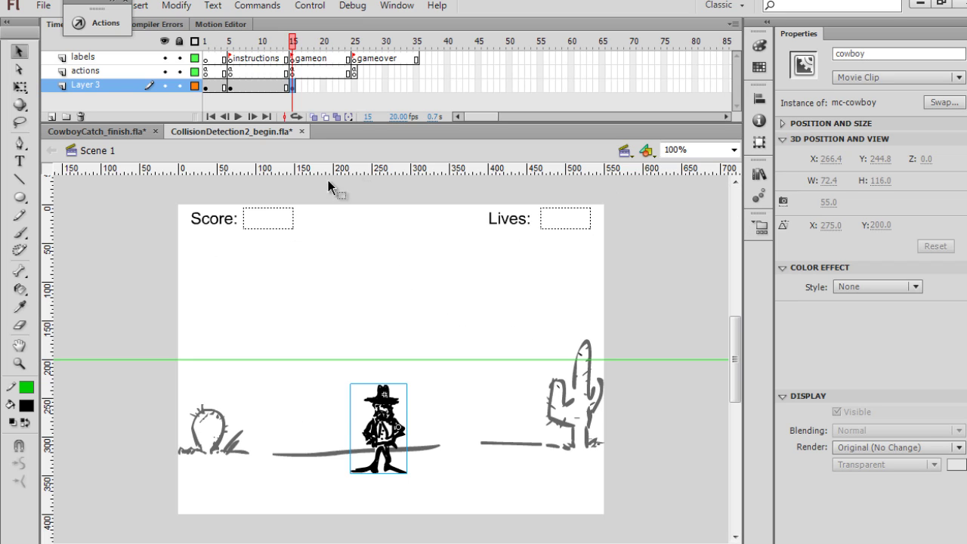
Step: Add a keyframe at frame 25 on Layer 3 for the gameover screen
{"action": "left_click", "coordinate": [354, 86]}
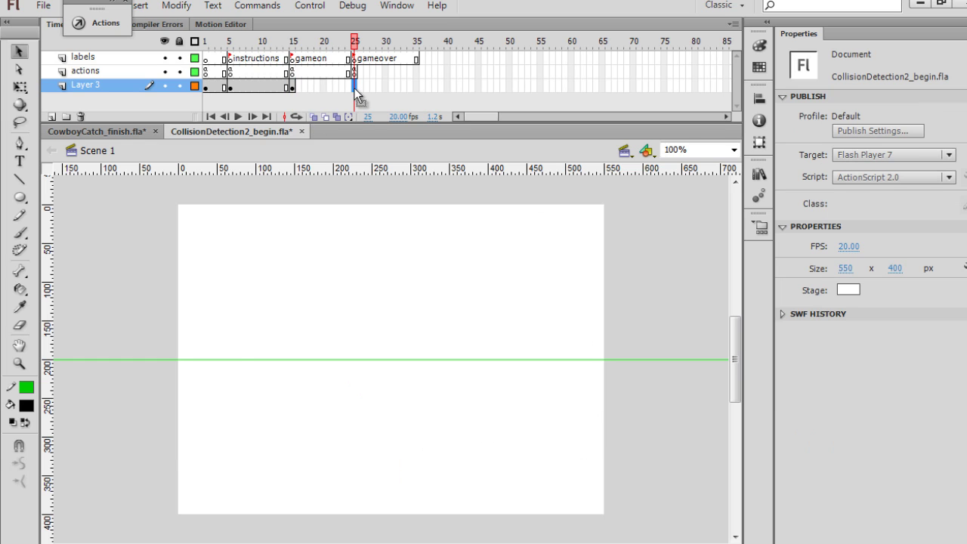
{"action": "key", "text": "F5"}
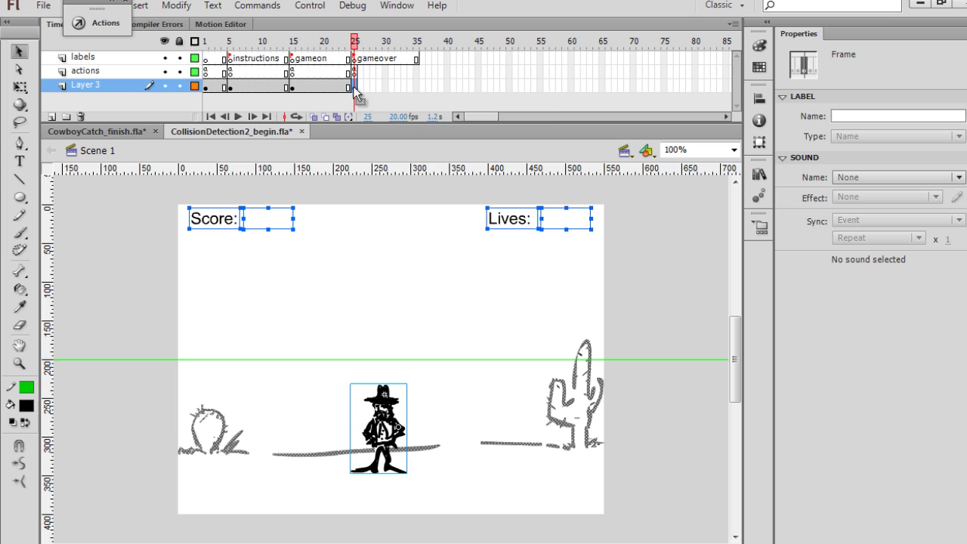
{"action": "right_click", "coordinate": [354, 89]}
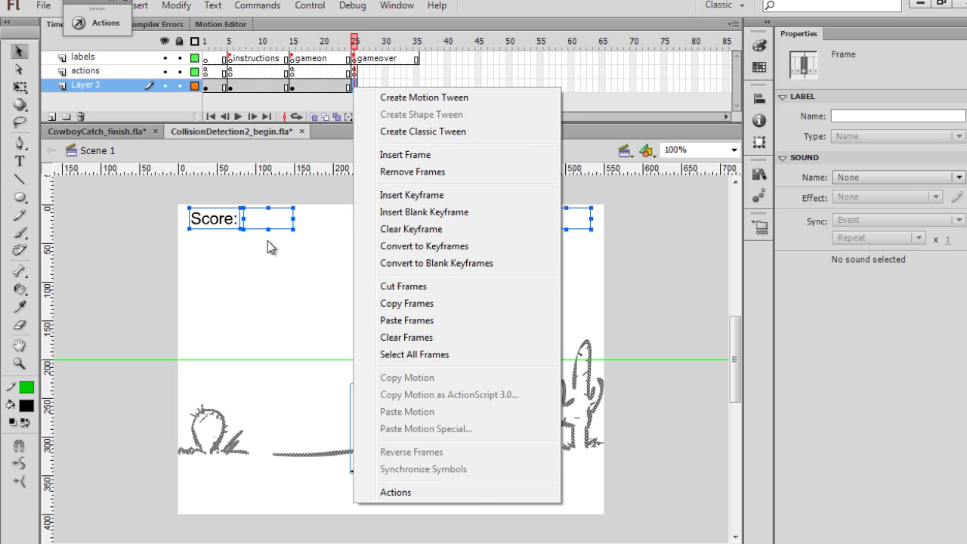
{"action": "left_click", "coordinate": [274, 326]}
{"action": "left_click", "coordinate": [273, 326]}
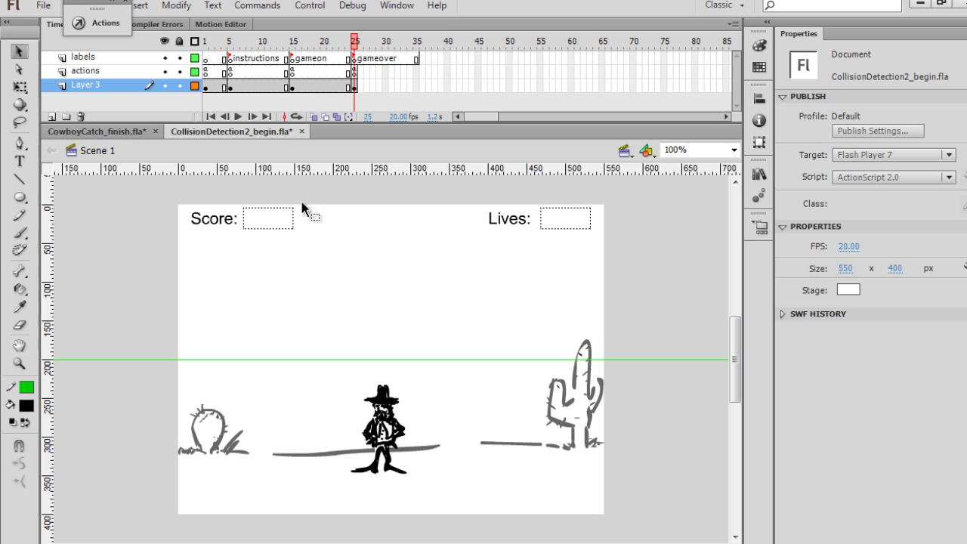
Step: Copy the Cowboy Catch title into frame 25 and move it up above the cowboy
{"action": "left_click_drag", "start_coordinate": [354, 41], "coordinate": [205, 41]}
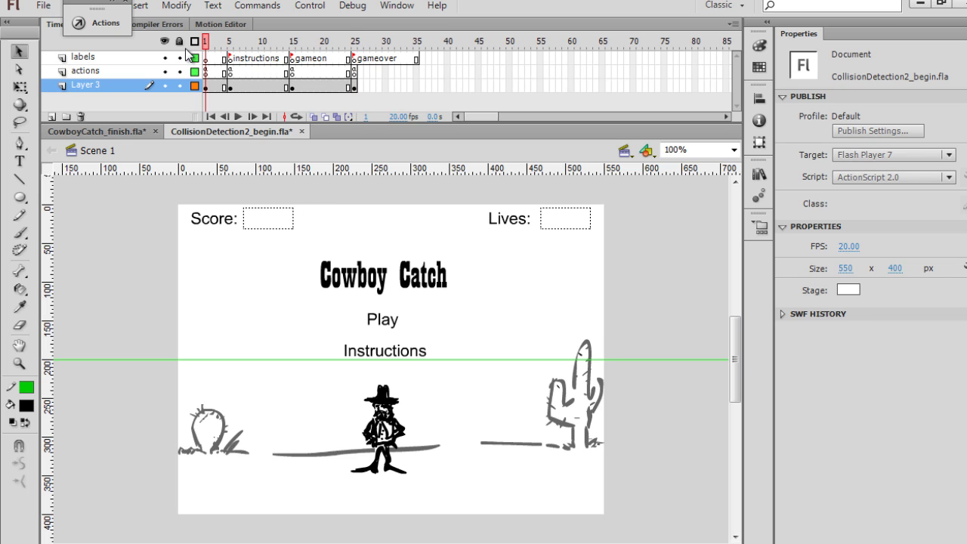
{"action": "left_click", "coordinate": [370, 277]}
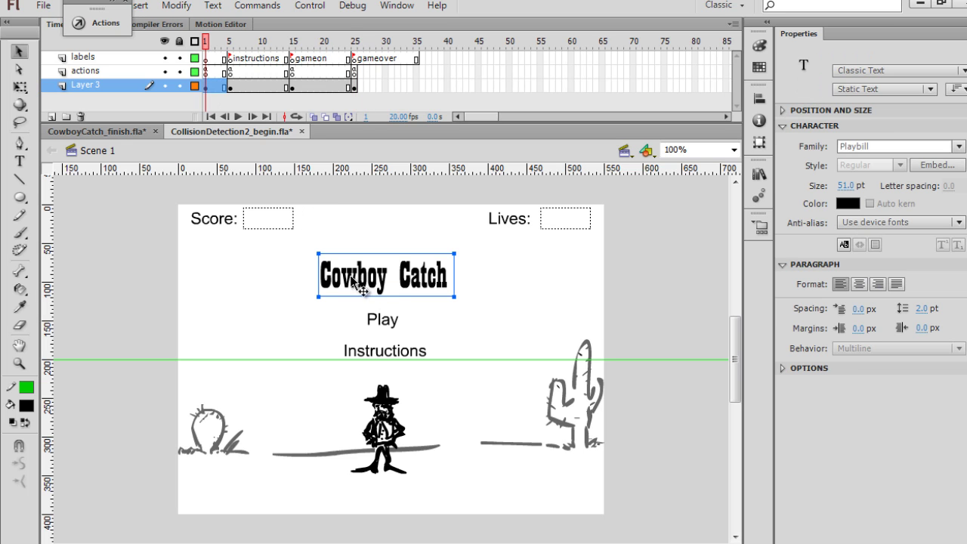
{"action": "left_click", "coordinate": [356, 87]}
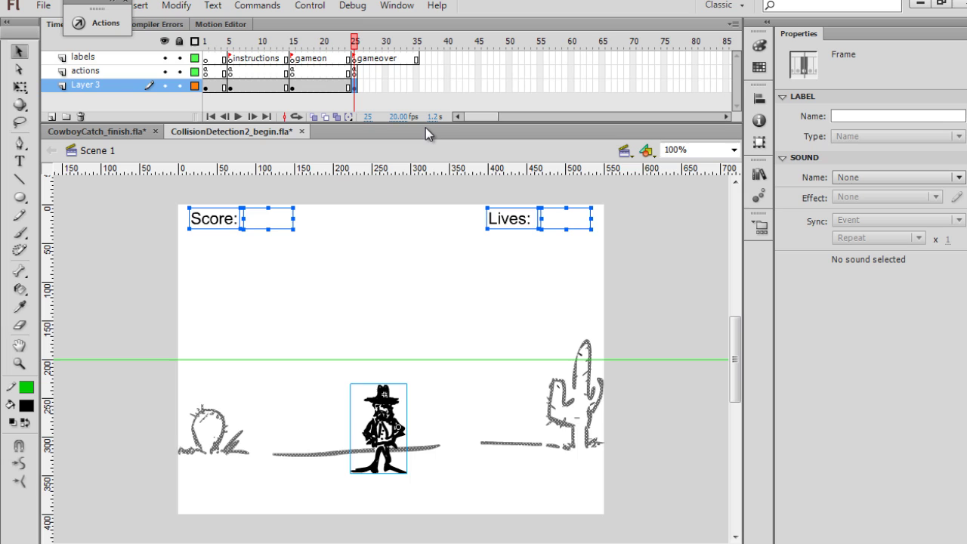
{"action": "key", "text": "ctrl+v"}
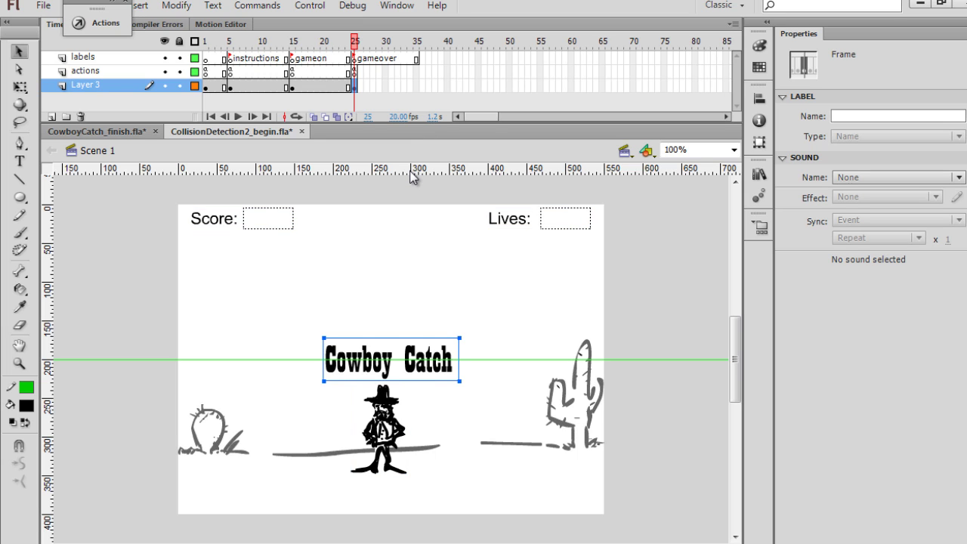
{"action": "key", "text": "shift+Up"}
{"action": "key", "text": "shift+Up"}
{"action": "key", "text": "shift+Up"}
{"action": "key", "text": "shift+Up"}
{"action": "key", "text": "shift+Up"}
{"action": "key", "text": "shift+Up"}
{"action": "key", "text": "shift+Up"}
{"action": "key", "text": "shift+Up"}
{"action": "key", "text": "shift+Up"}
{"action": "key", "text": "shift+Up"}
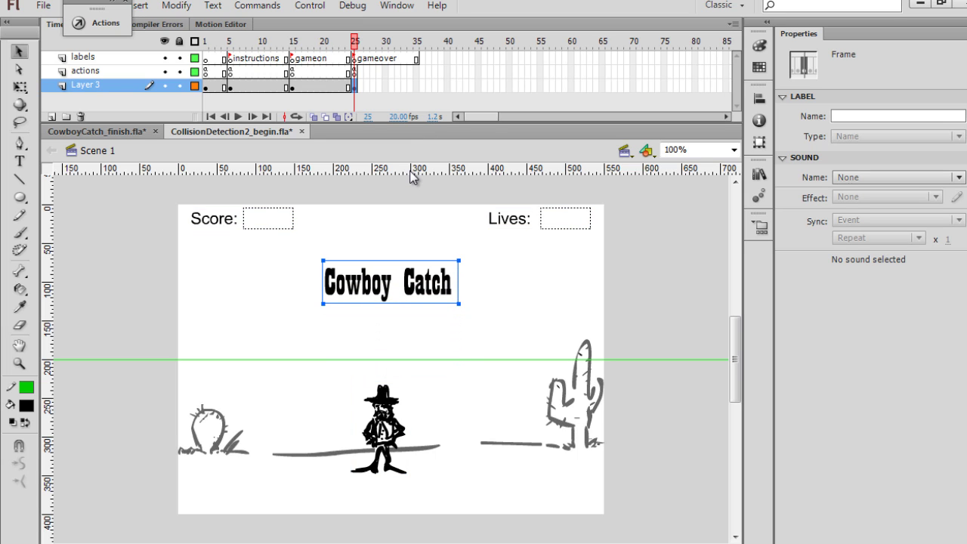
{"action": "key", "text": "Up"}
{"action": "key", "text": "Left"}
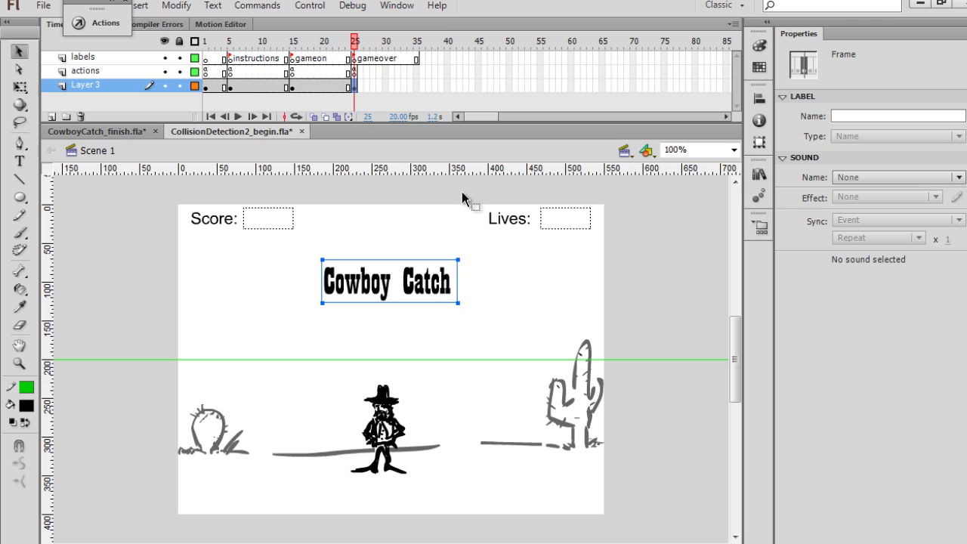
Step: Retype the pasted title as 'Game Over', then scrub back toward frame 1
{"action": "double_click", "coordinate": [450, 287]}
{"action": "left_click_drag", "start_coordinate": [450, 287], "coordinate": [279, 273]}
{"action": "type", "text": "Game Over"}
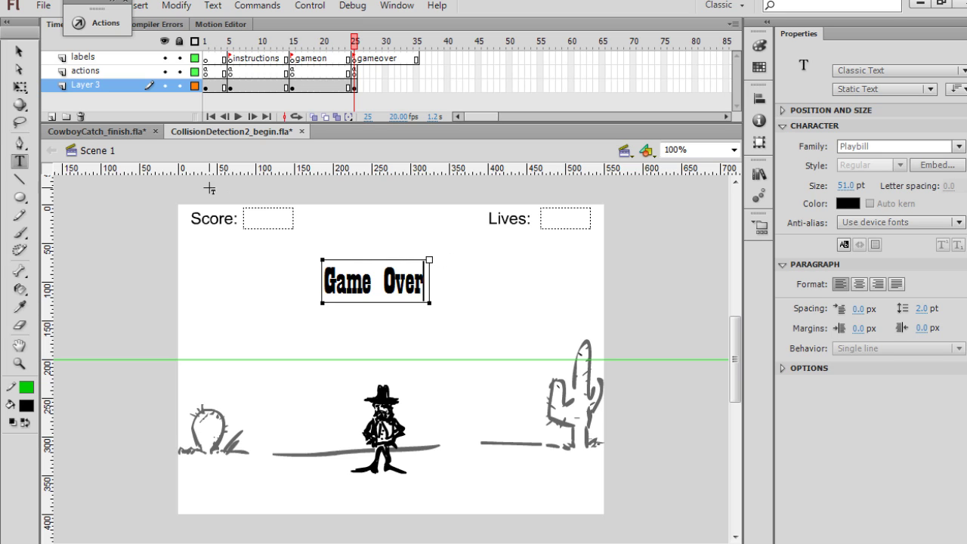
{"action": "left_click", "coordinate": [20, 51]}
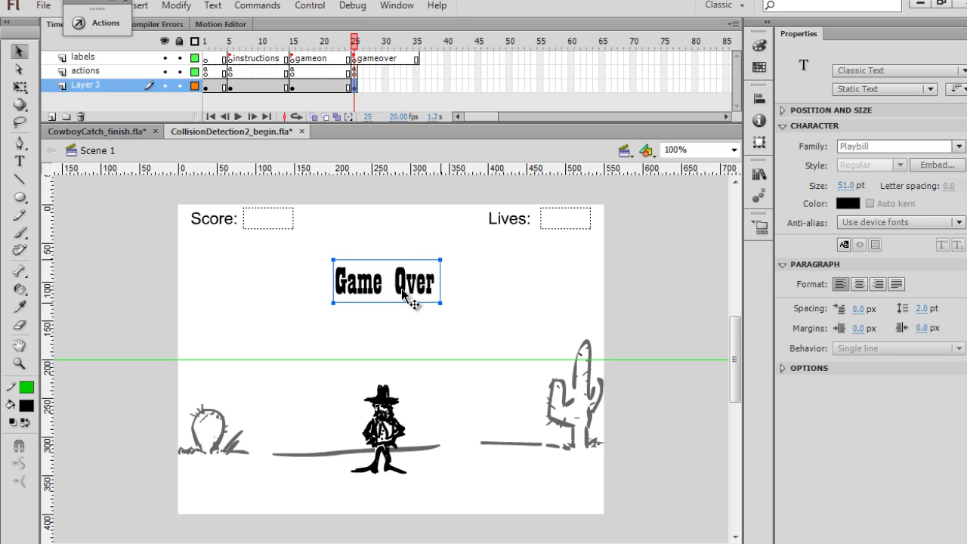
{"action": "left_click_drag", "start_coordinate": [355, 41], "coordinate": [234, 63]}
Step: On the gameover frame, set up the Text tool with Arial at 21 pt
{"action": "left_click", "coordinate": [371, 273]}
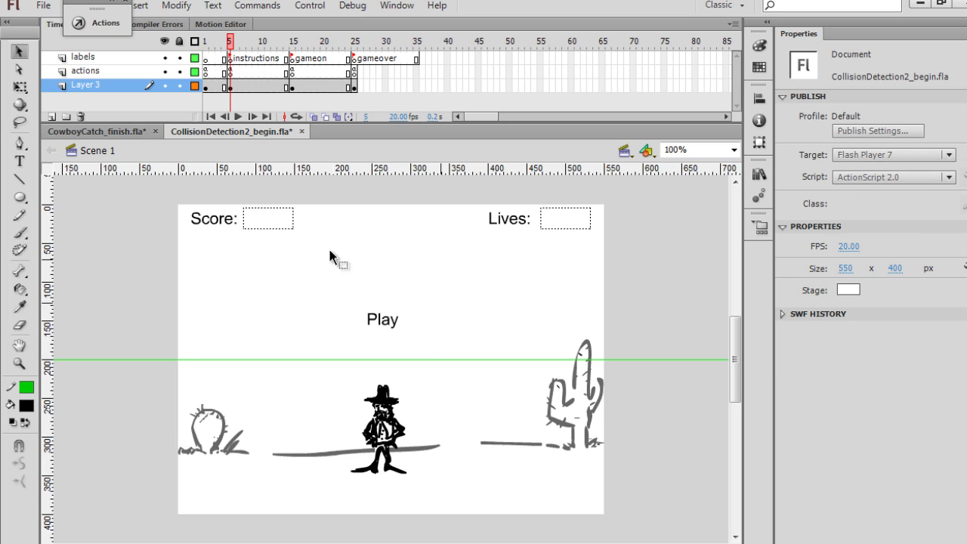
{"action": "left_click", "coordinate": [384, 320]}
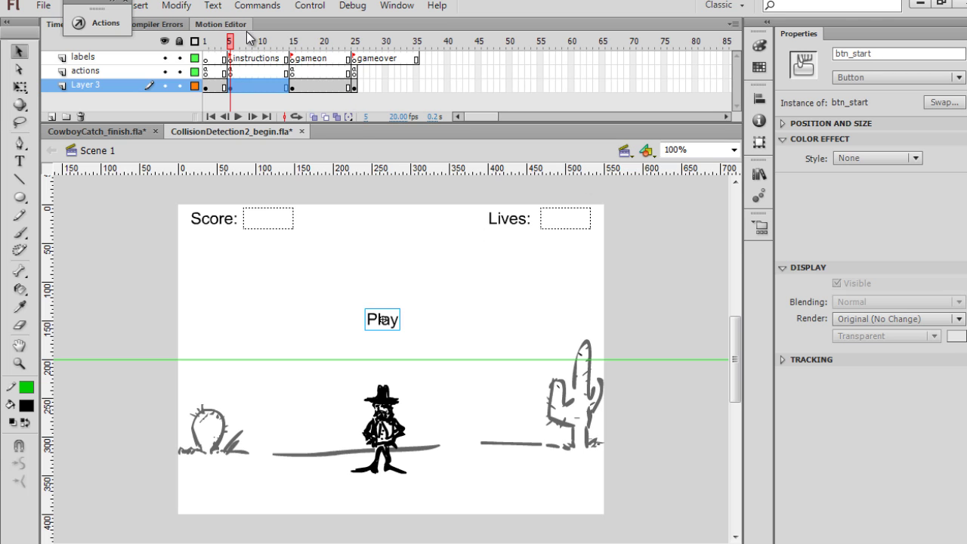
{"action": "left_click_drag", "start_coordinate": [230, 41], "coordinate": [354, 41]}
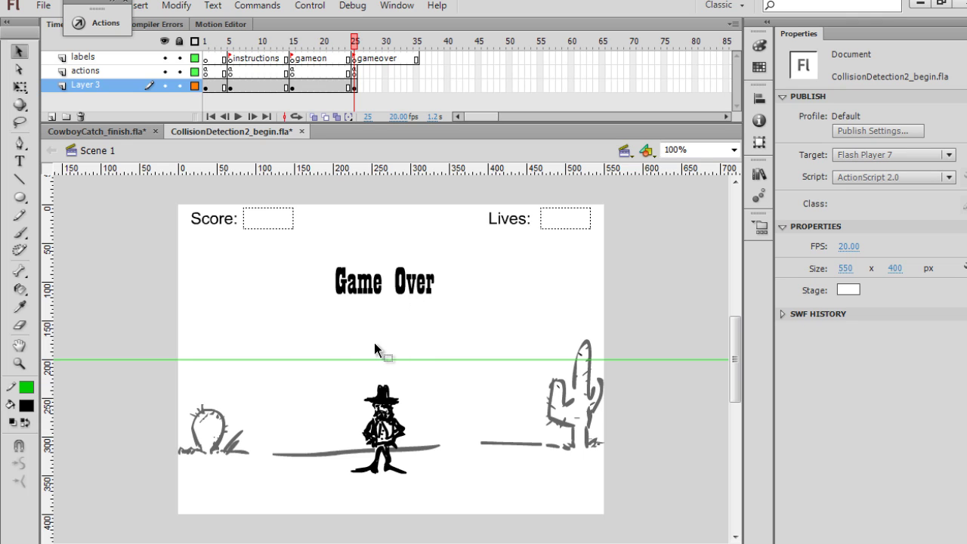
{"action": "left_click", "coordinate": [19, 161]}
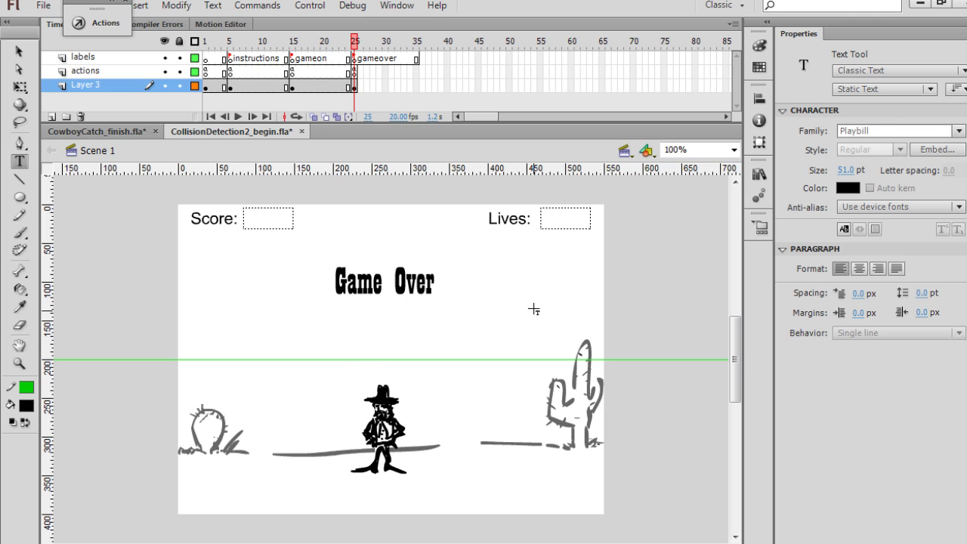
{"action": "left_click", "coordinate": [958, 130]}
{"action": "left_click", "coordinate": [804, 420]}
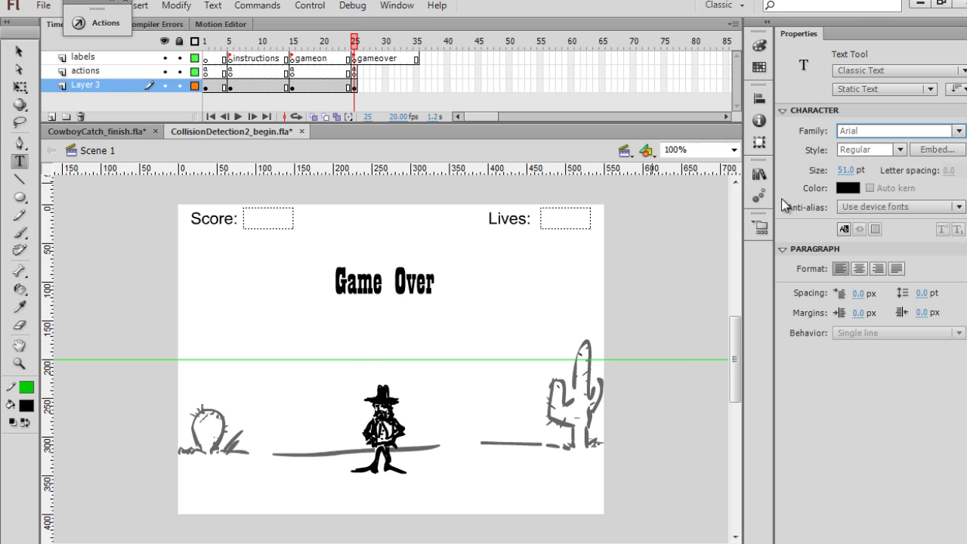
{"action": "left_click", "coordinate": [846, 170]}
{"action": "type", "text": "21"}
{"action": "key", "text": "Return"}
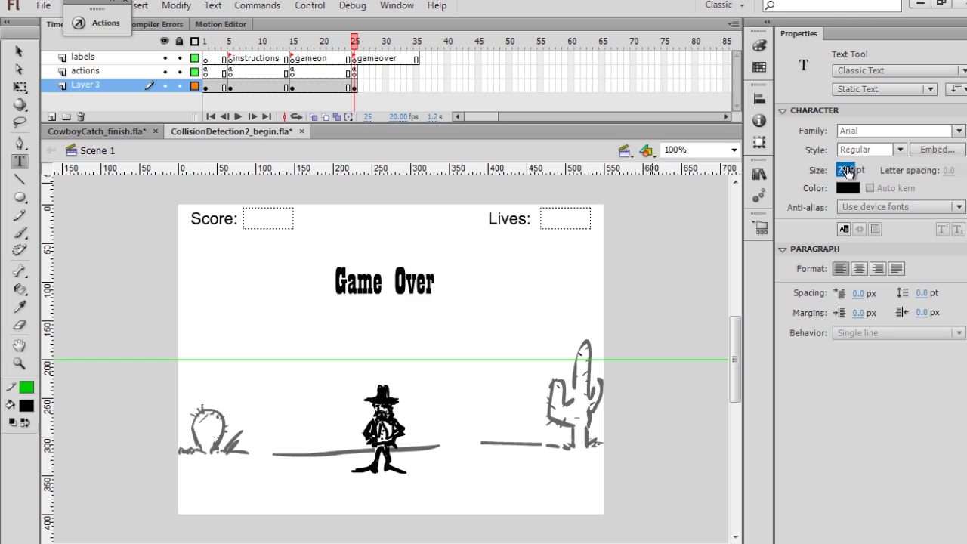
Step: Add 'Play again' text centred beneath the Game Over heading
{"action": "left_click", "coordinate": [374, 326]}
{"action": "type", "text": "Play"}
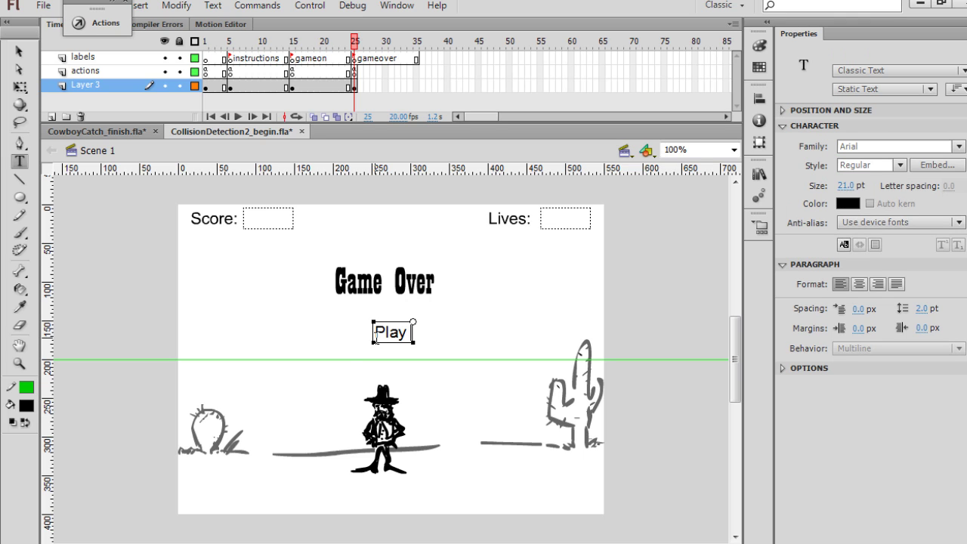
{"action": "type", "text": " again"}
{"action": "left_click", "coordinate": [18, 51]}
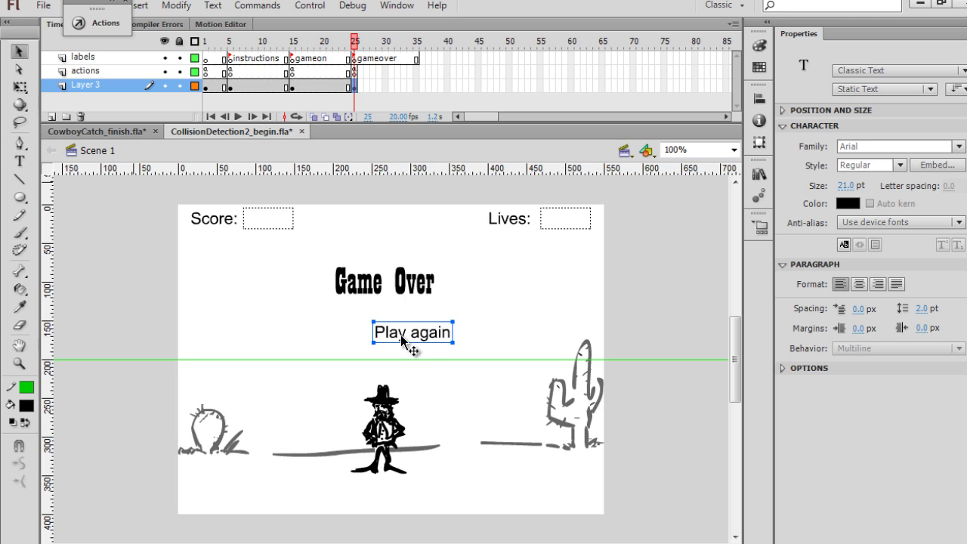
{"action": "left_click_drag", "start_coordinate": [400, 335], "coordinate": [373, 334]}
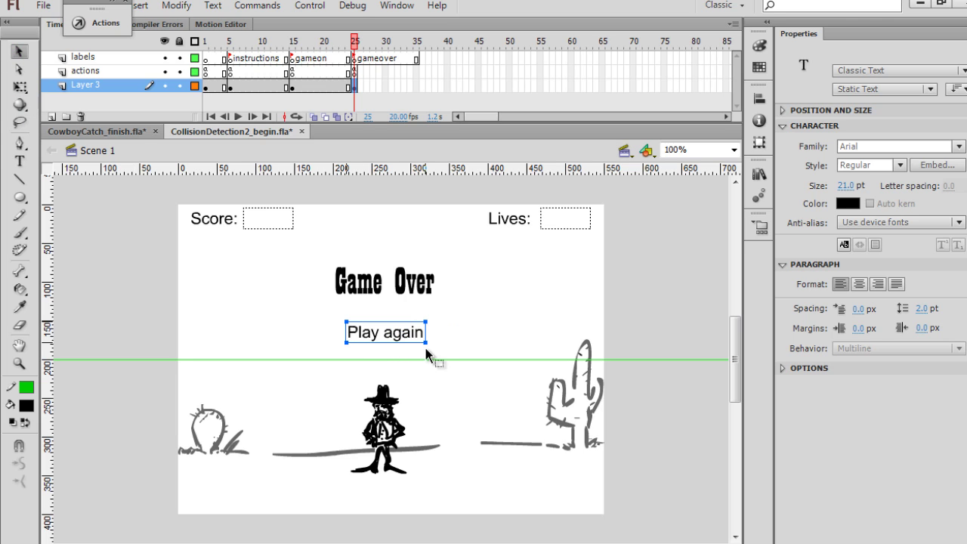
Step: Convert the Play again text into a button symbol named btn_playagain
{"action": "left_click", "coordinate": [176, 6]}
{"action": "left_click", "coordinate": [193, 47]}
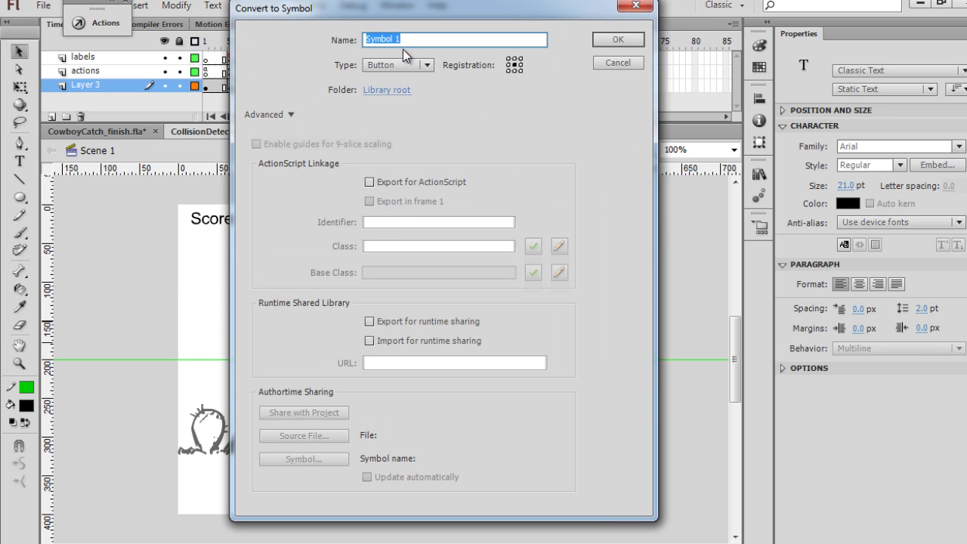
{"action": "left_click_drag", "start_coordinate": [404, 40], "coordinate": [313, 37]}
{"action": "type", "text": "btn_playagain"}
{"action": "key", "text": "Return"}
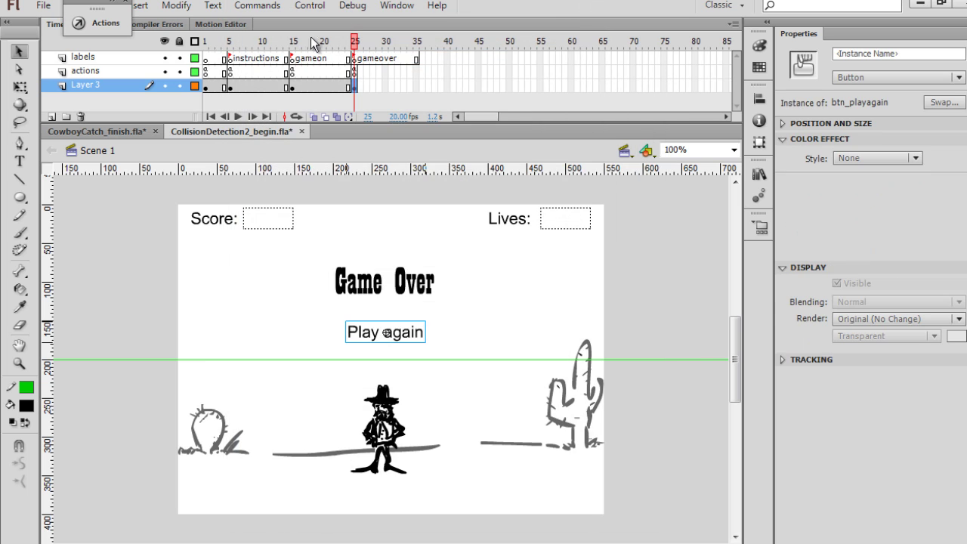
Step: Give the Play again button instance the name btn_playagain in Properties
{"action": "left_click", "coordinate": [308, 333]}
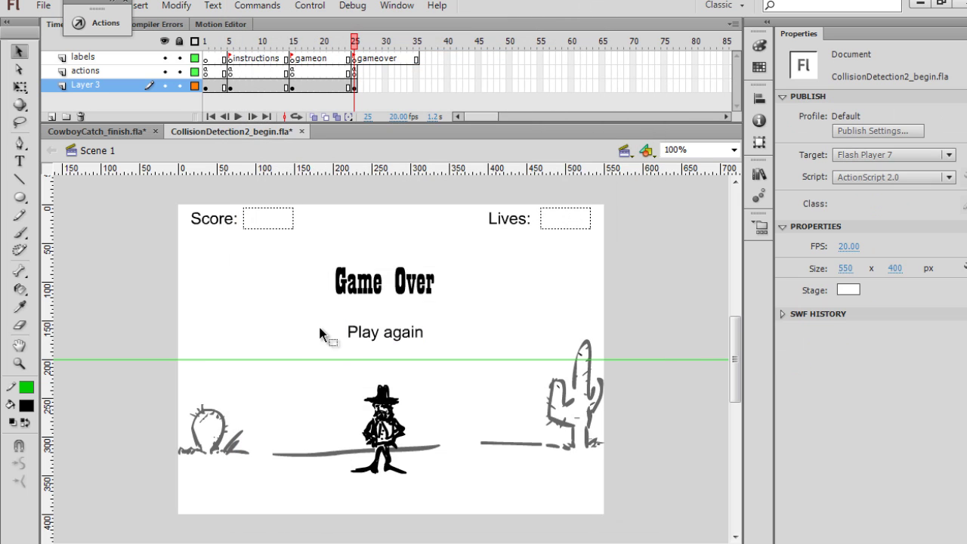
{"action": "left_click", "coordinate": [376, 330]}
{"action": "left_click", "coordinate": [881, 55]}
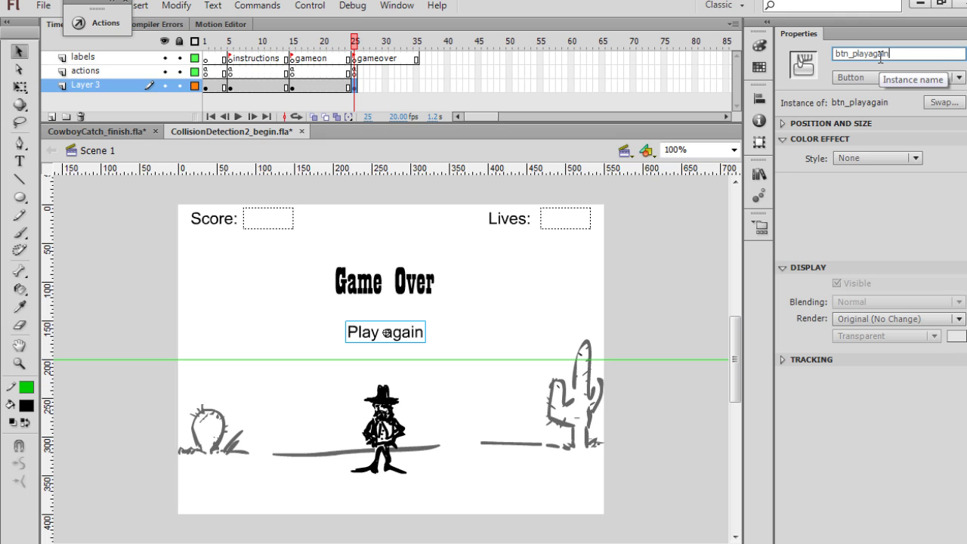
{"action": "key", "text": "Return"}
{"action": "left_click", "coordinate": [281, 43]}
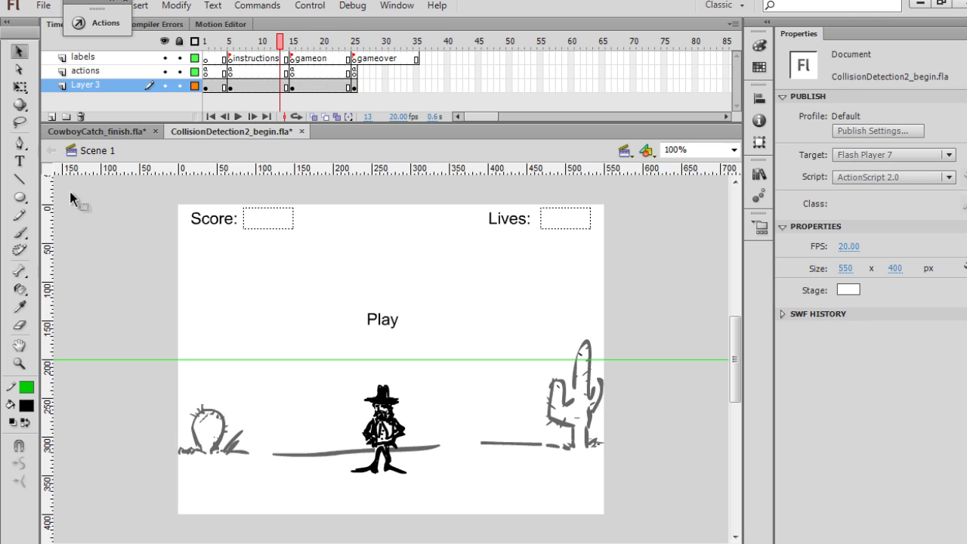
Step: Copy the frame 5 instructions text from CowboyCatch_finish.fla and paste it in place on frame 5 of CollisionDetection2_begin
{"action": "left_click", "coordinate": [80, 131]}
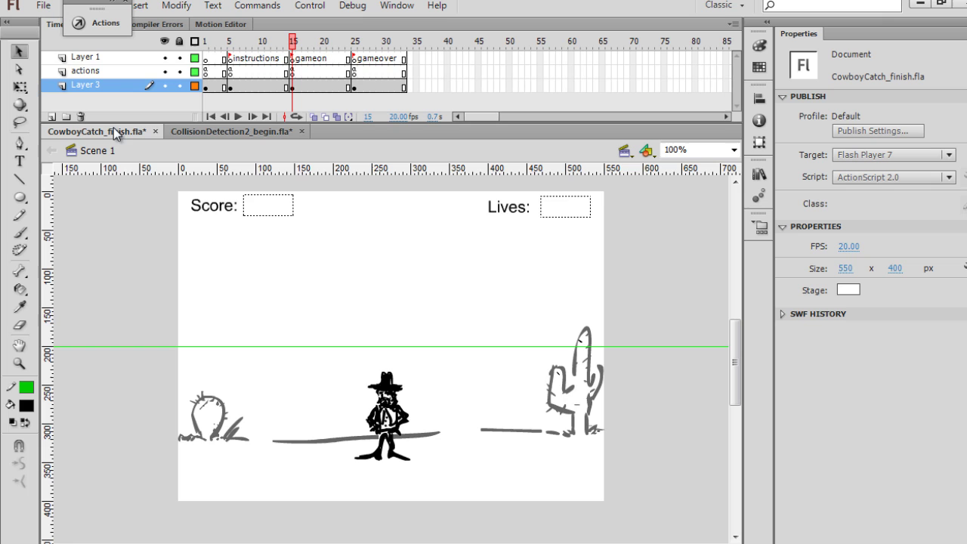
{"action": "left_click_drag", "start_coordinate": [293, 40], "coordinate": [227, 43]}
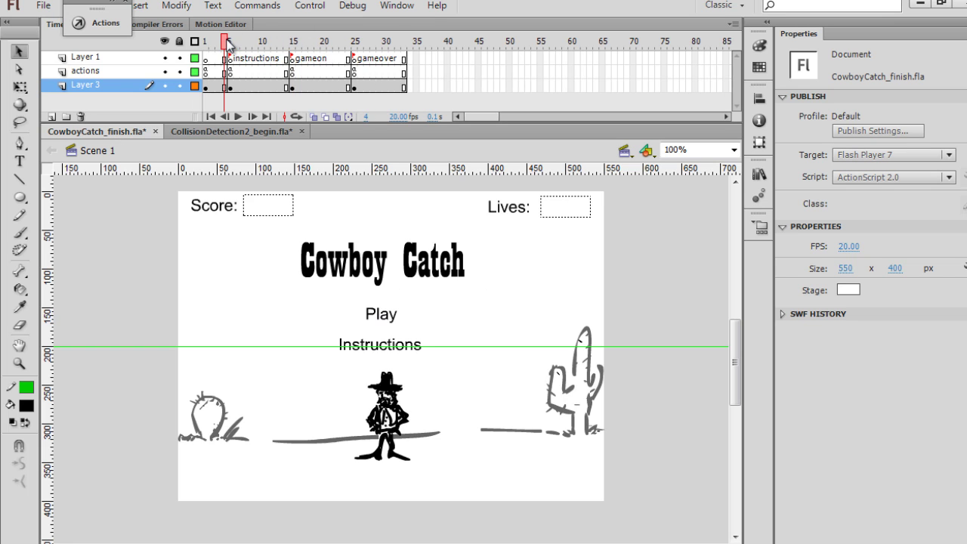
{"action": "left_click", "coordinate": [230, 44]}
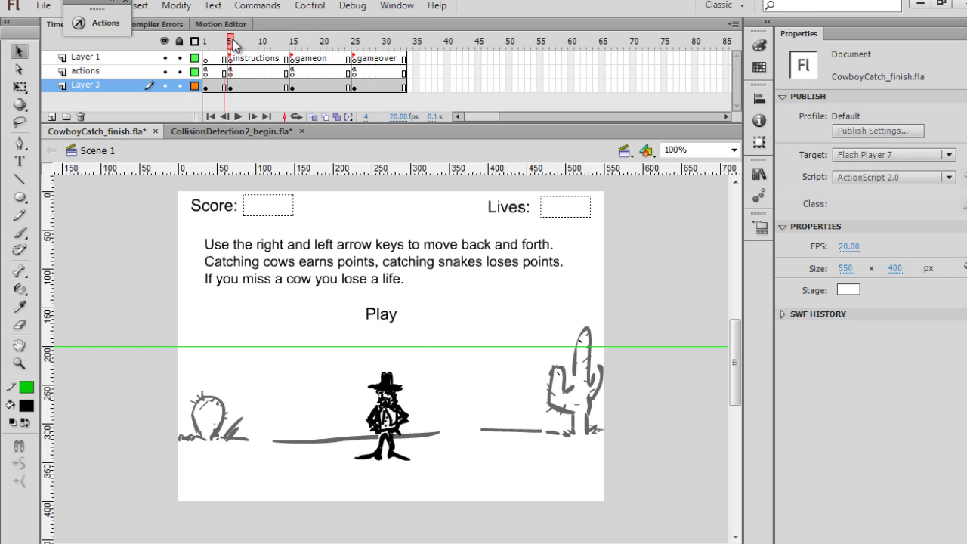
{"action": "left_click", "coordinate": [266, 285]}
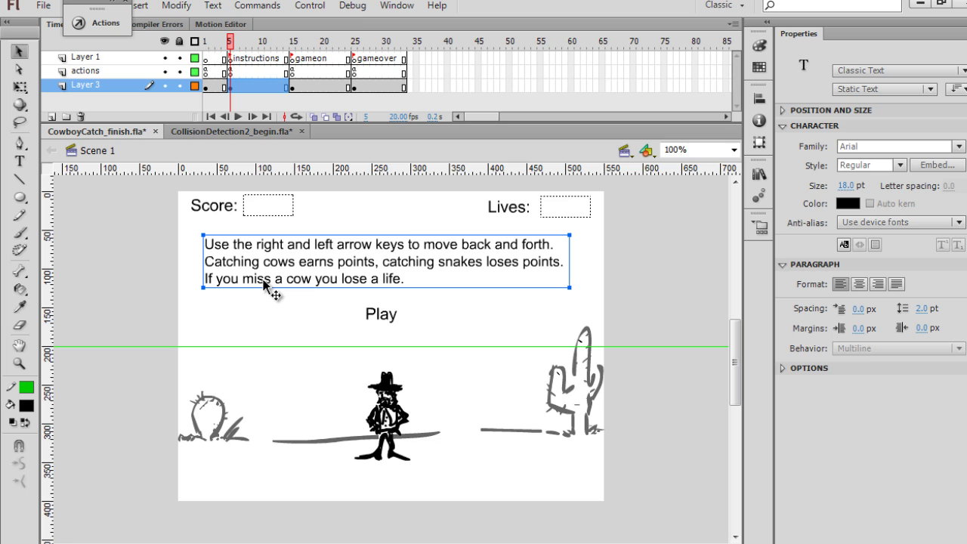
{"action": "left_click", "coordinate": [245, 133]}
{"action": "left_click_drag", "start_coordinate": [281, 40], "coordinate": [231, 41]}
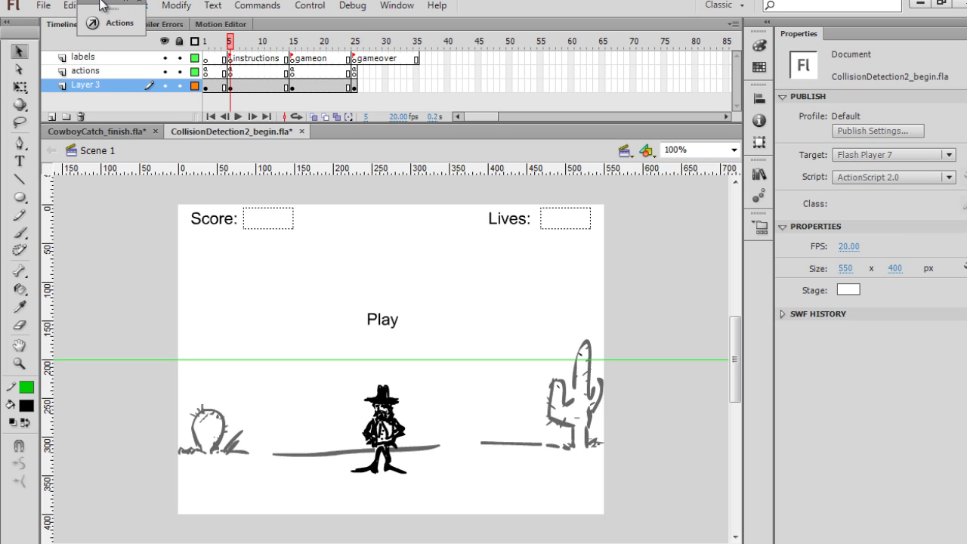
{"action": "left_click", "coordinate": [68, 5]}
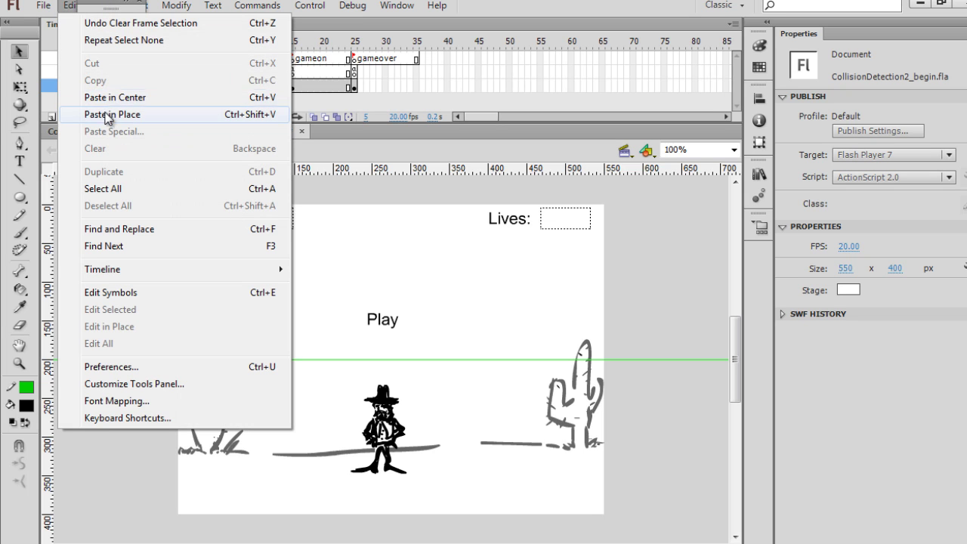
{"action": "left_click", "coordinate": [114, 114]}
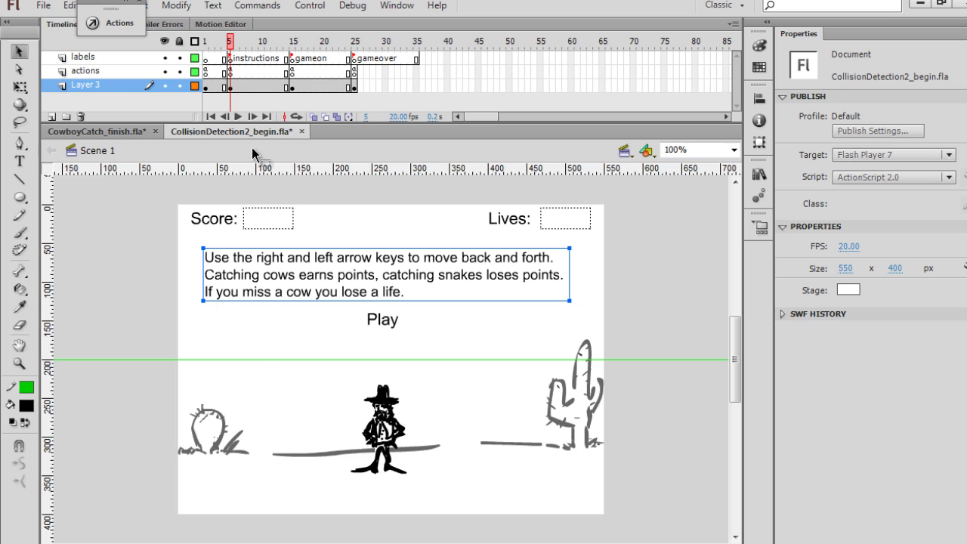
Step: On frame 1, verify the Play and Instructions buttons' instance names, then scrub the timeline forward
{"action": "left_click_drag", "start_coordinate": [231, 43], "coordinate": [208, 56]}
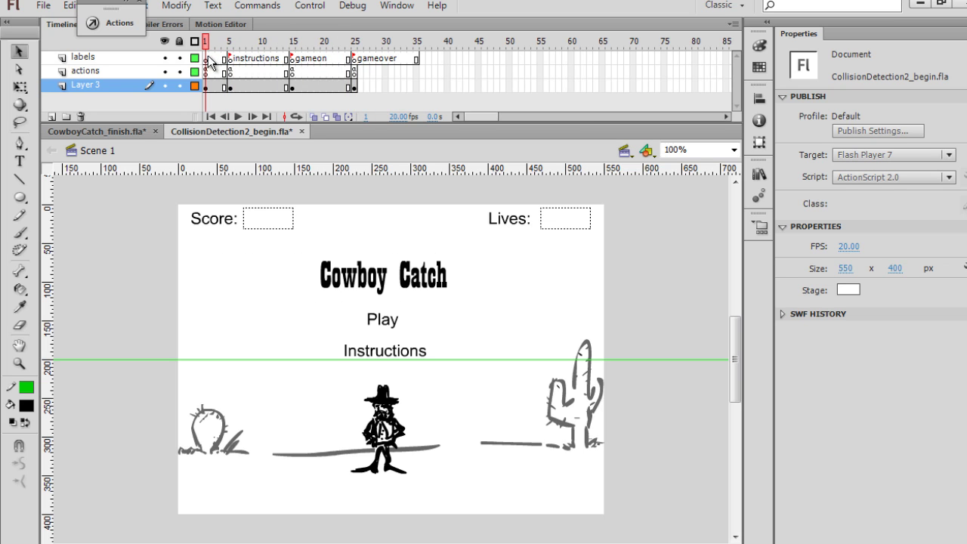
{"action": "left_click", "coordinate": [379, 326]}
{"action": "left_click", "coordinate": [387, 352]}
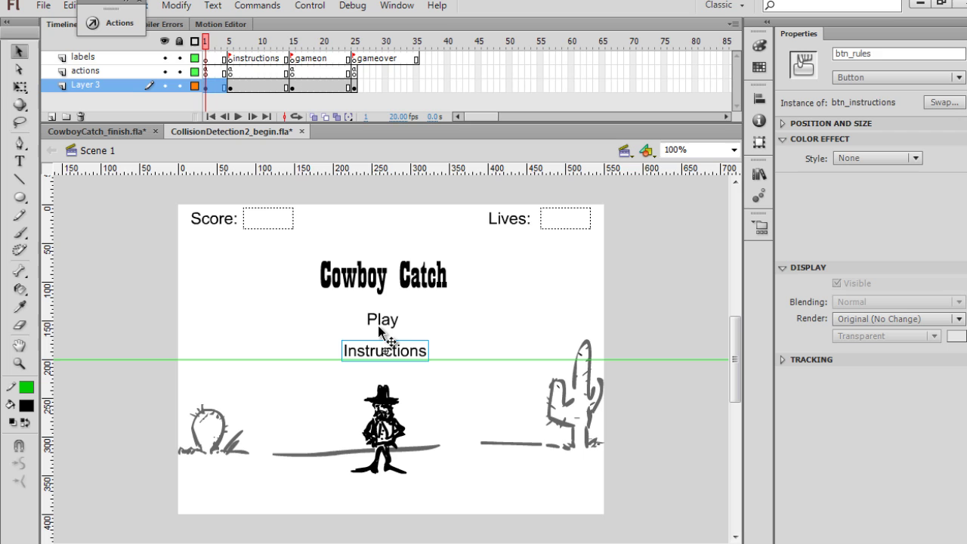
{"action": "left_click", "coordinate": [378, 327]}
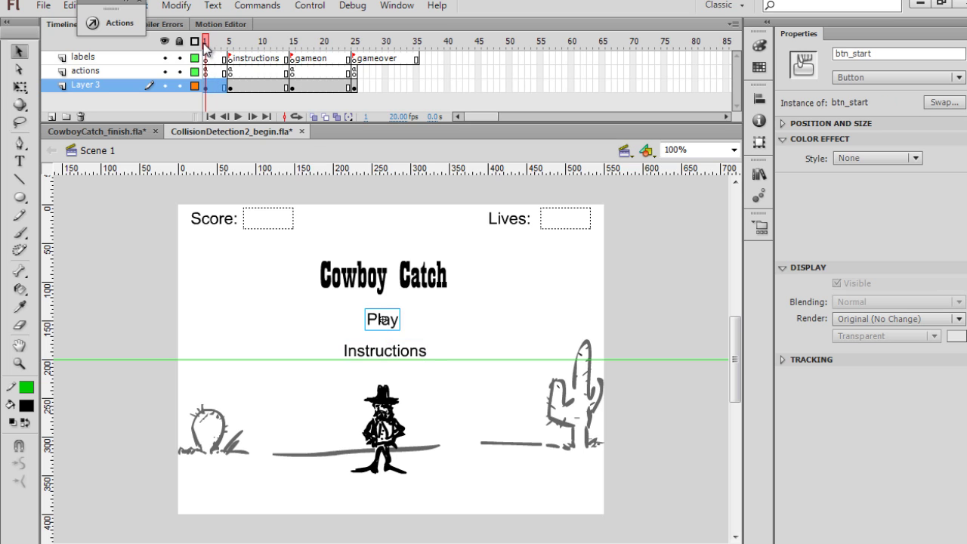
{"action": "left_click_drag", "start_coordinate": [205, 41], "coordinate": [356, 45]}
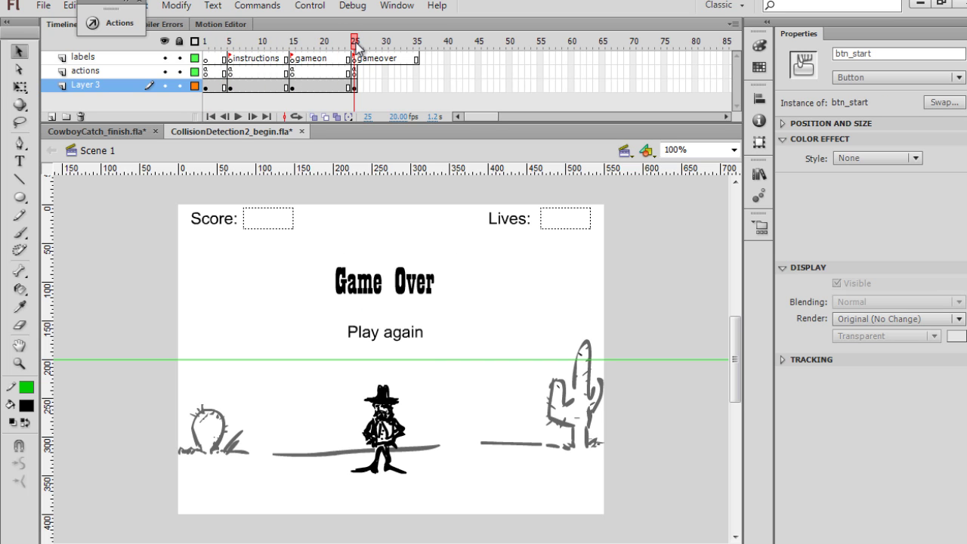